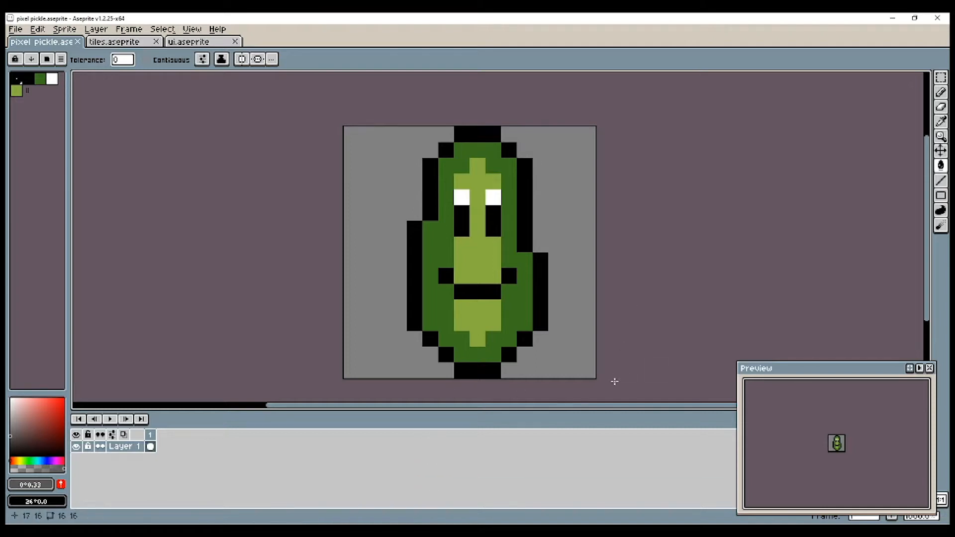
- Look over the pixel pickle sprite, and open tiles.aseprite to view the whole tile sheet
mouse_move(597, 405)
mouse_down()
mouse_move(612, 406)
mouse_move(590, 406)
mouse_up()
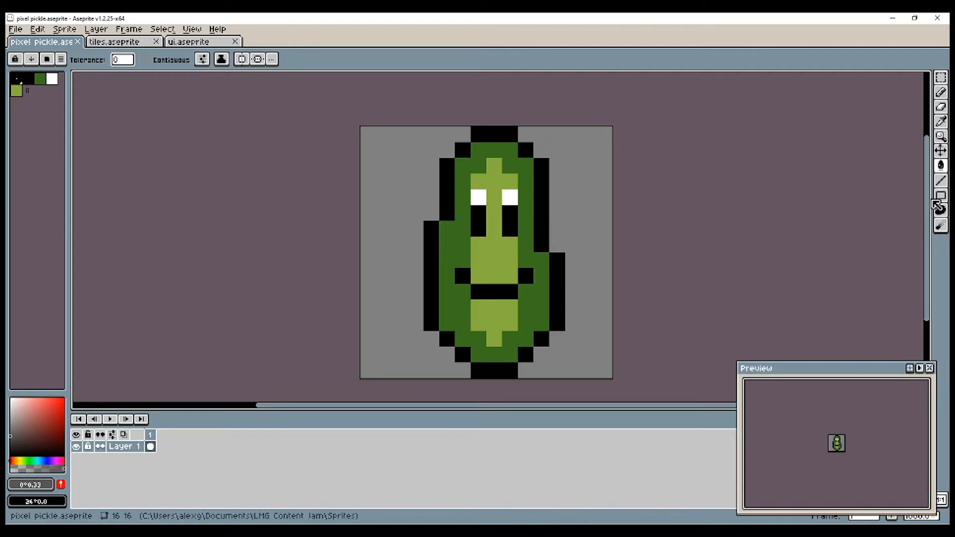
scroll(796, 249, down, 2)
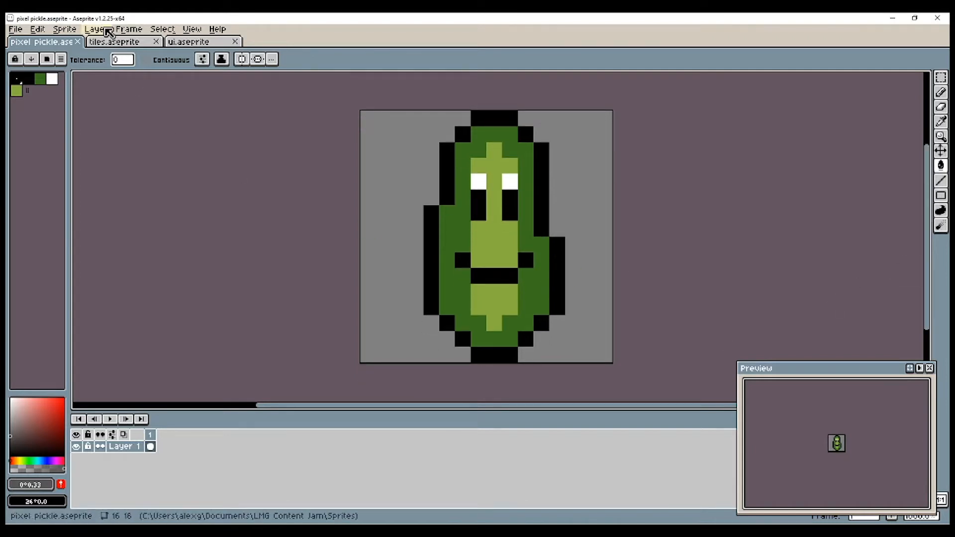
click(118, 44)
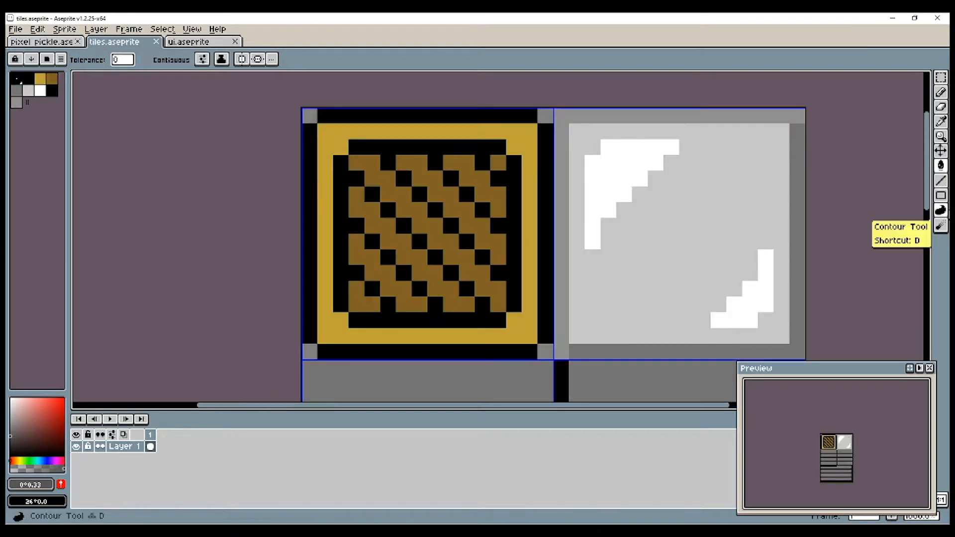
scroll(806, 210, down, 3)
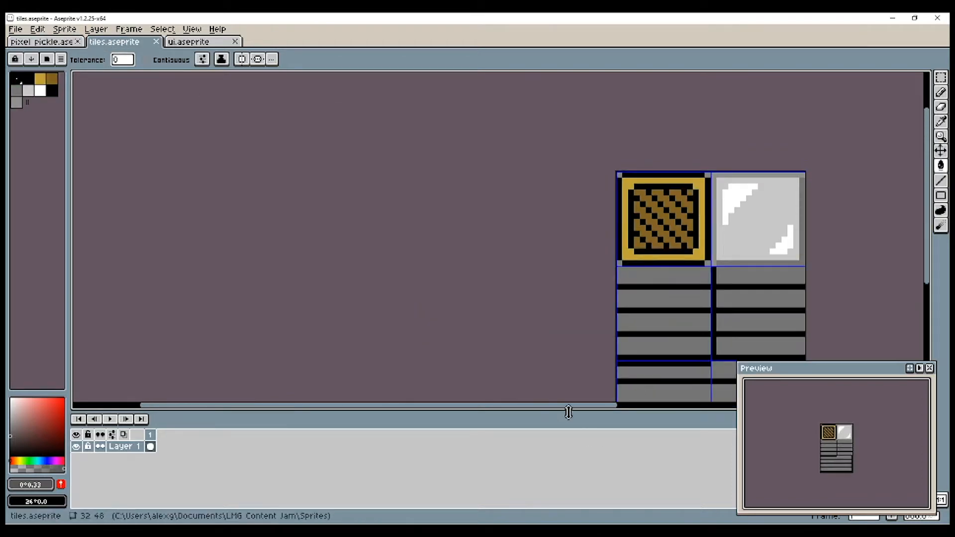
drag(572, 406, 673, 420)
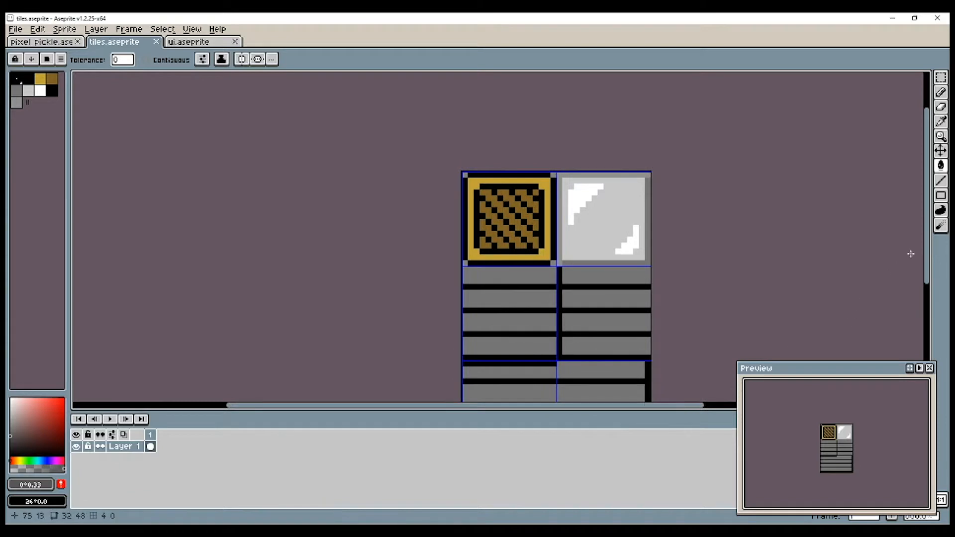
drag(927, 251, 930, 290)
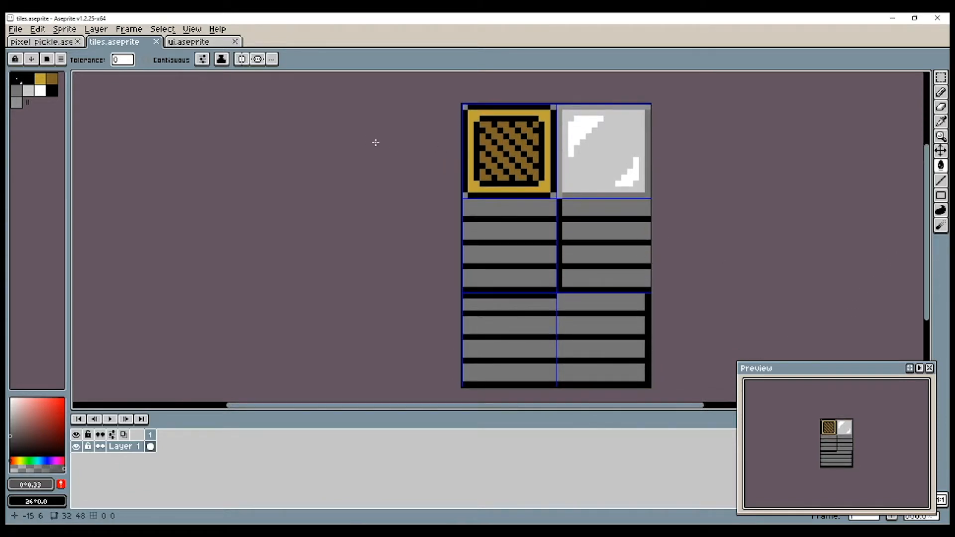
- Compare the pixel pickle sprite with the tile sheet, and check the ui.aseprite sprite
click(44, 44)
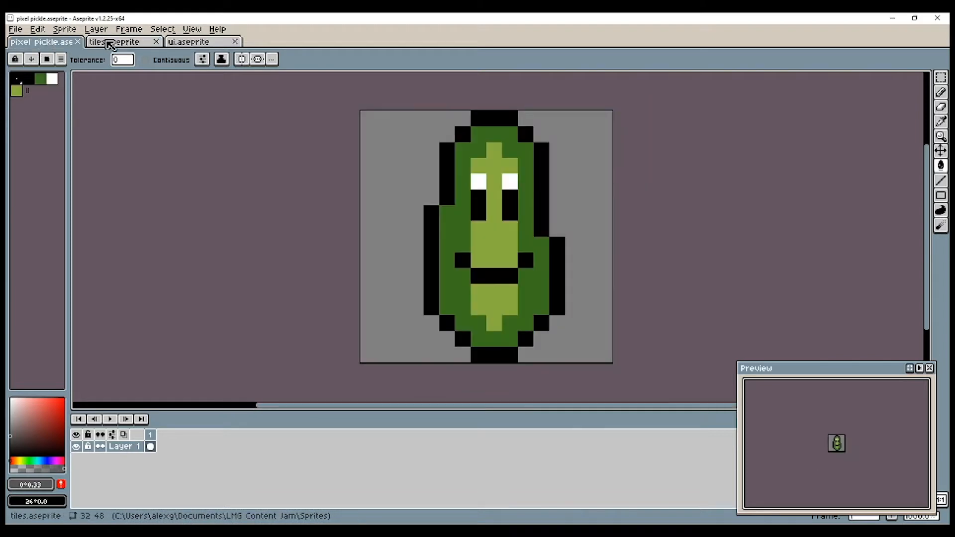
click(109, 44)
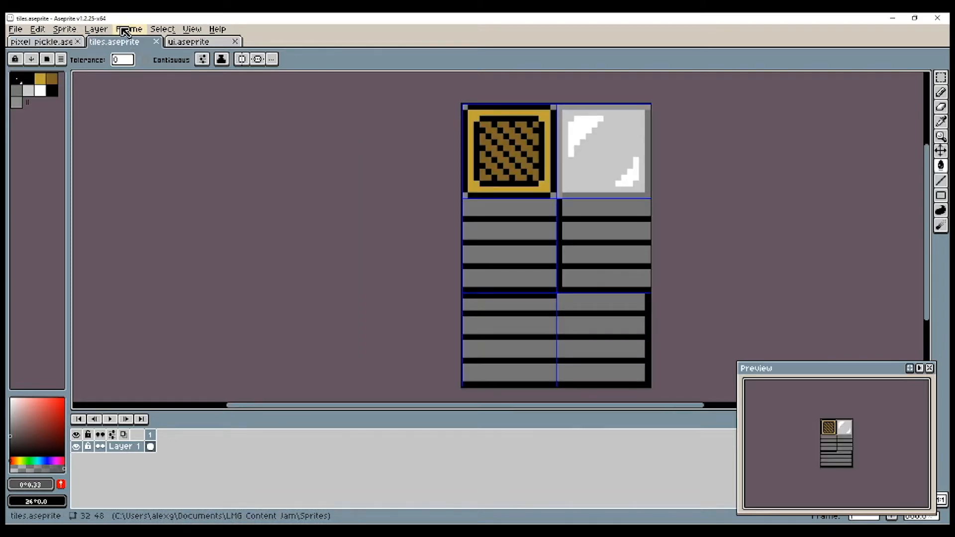
click(43, 43)
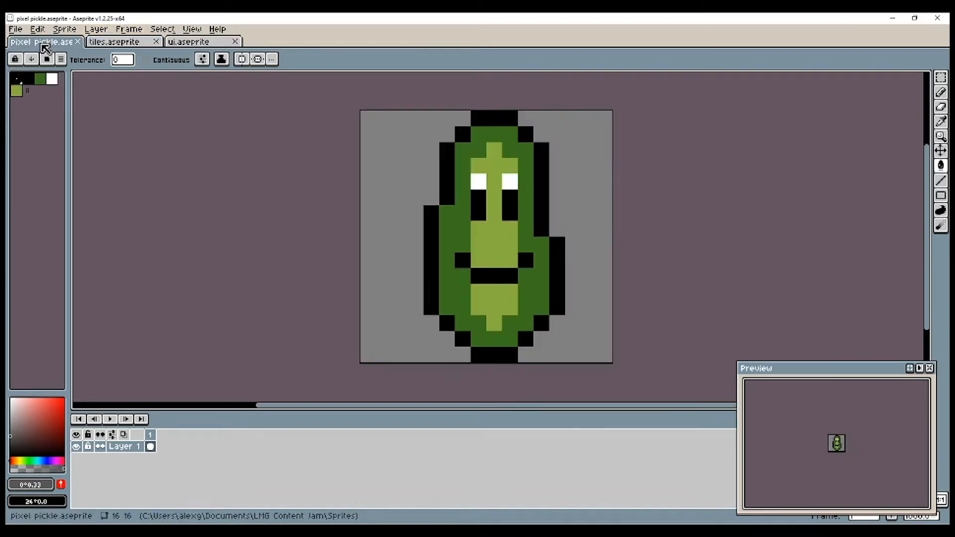
click(124, 43)
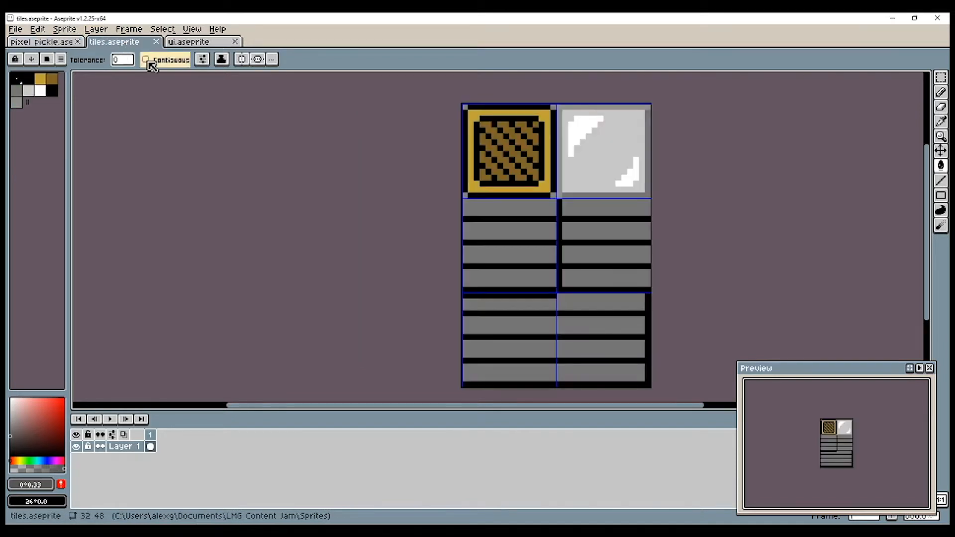
click(205, 43)
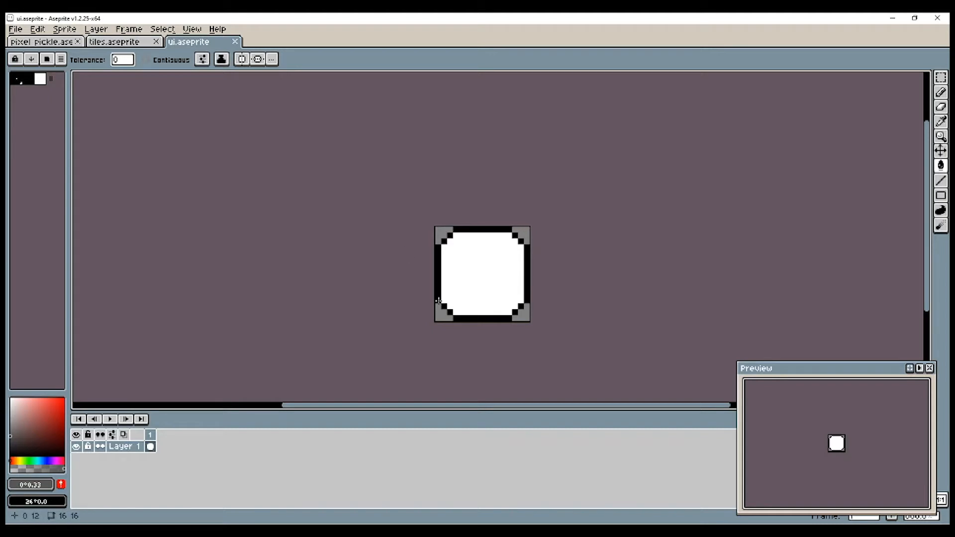
click(39, 45)
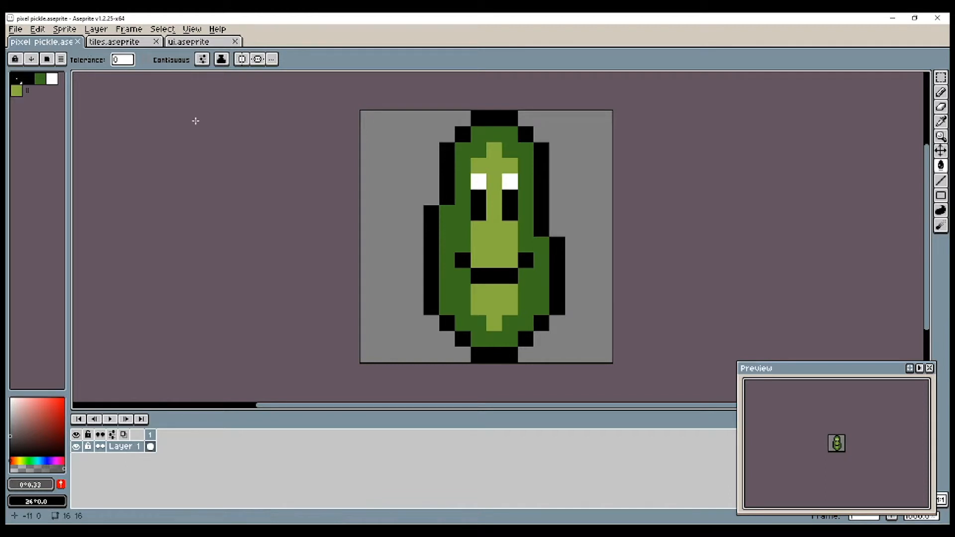
click(442, 185)
key(ctrl+z)
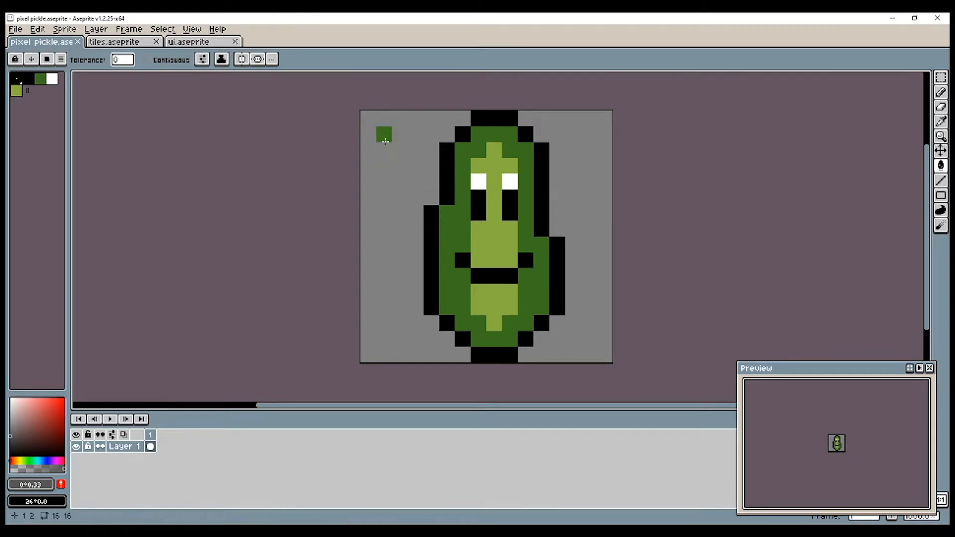
click(541, 330)
key(ctrl+z)
click(542, 354)
key(ctrl+z)
click(561, 355)
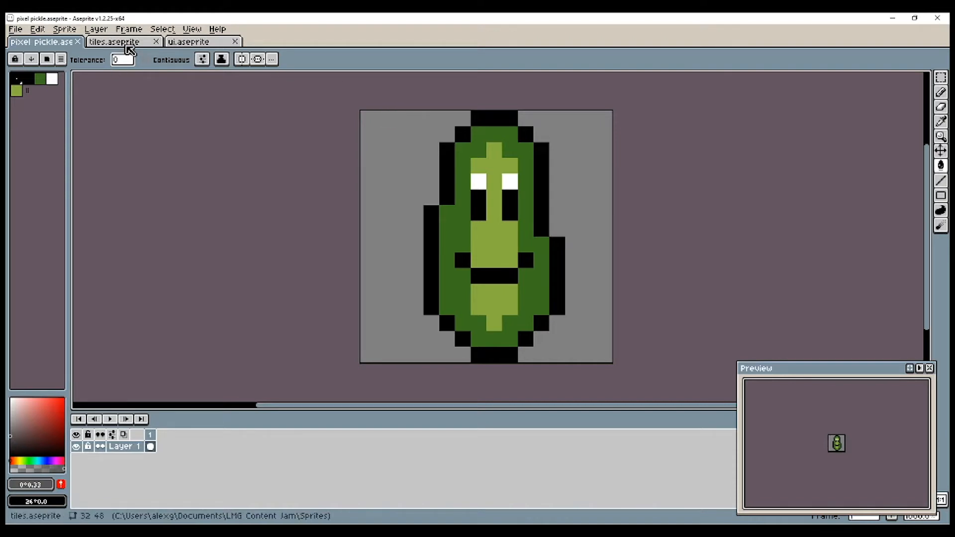
- Examine the tile boundaries and pixel layout of the crate and glass tiles in tiles.aseprite
click(125, 42)
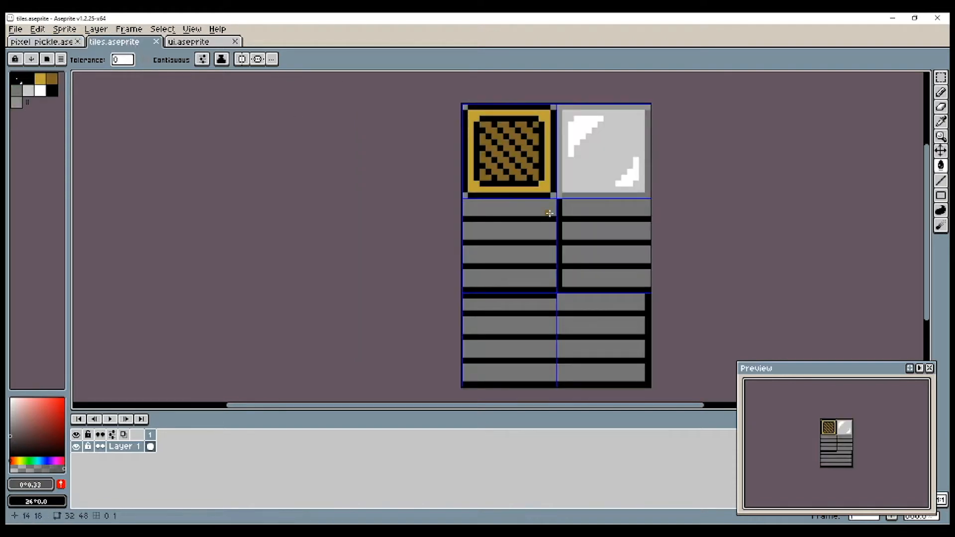
scroll(549, 213, up, 3)
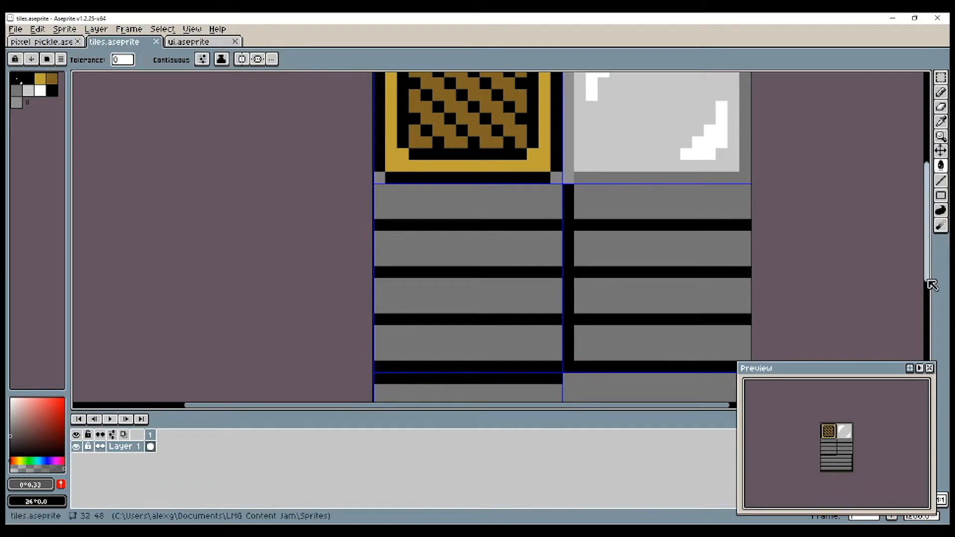
drag(928, 275, 931, 235)
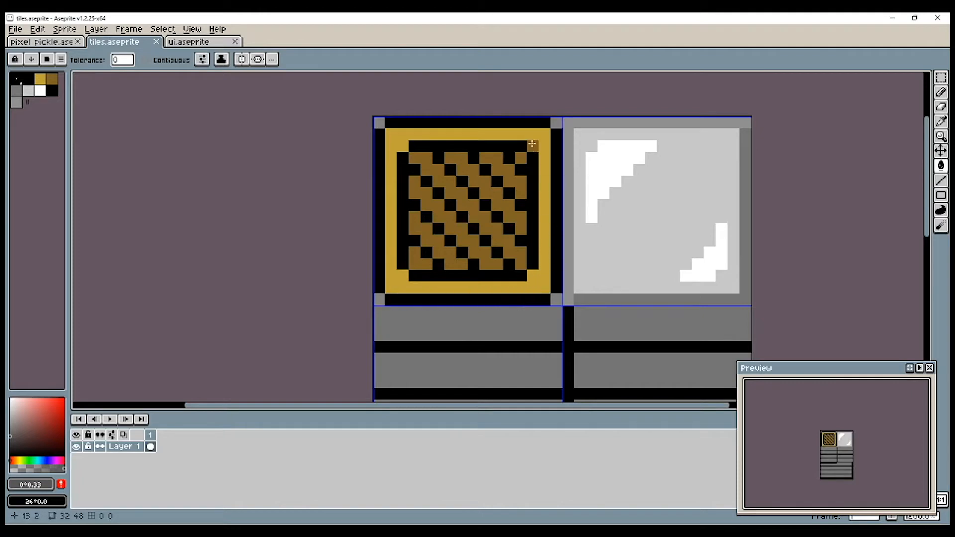
scroll(557, 248, up, 2)
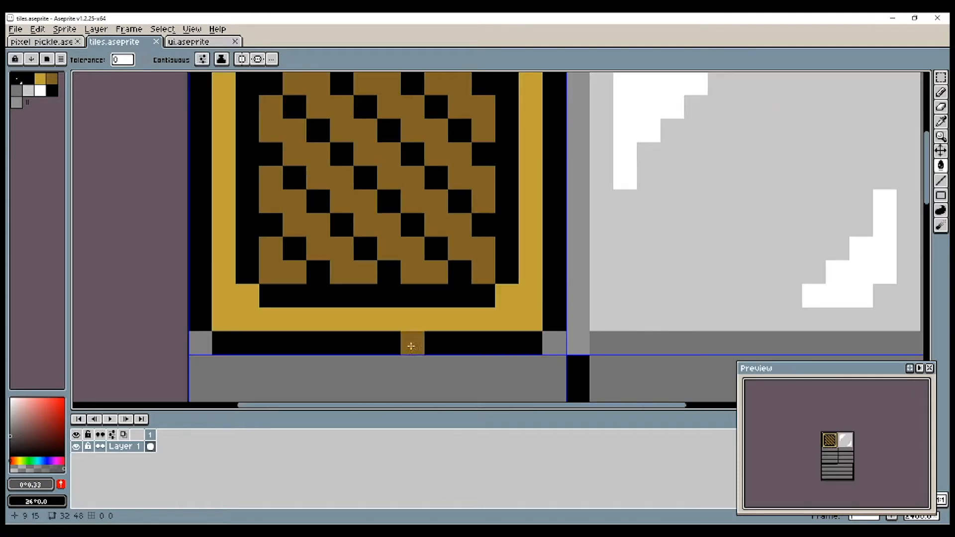
key(v)
scroll(249, 324, down, 1)
scroll(249, 323, down, 1)
key(g)
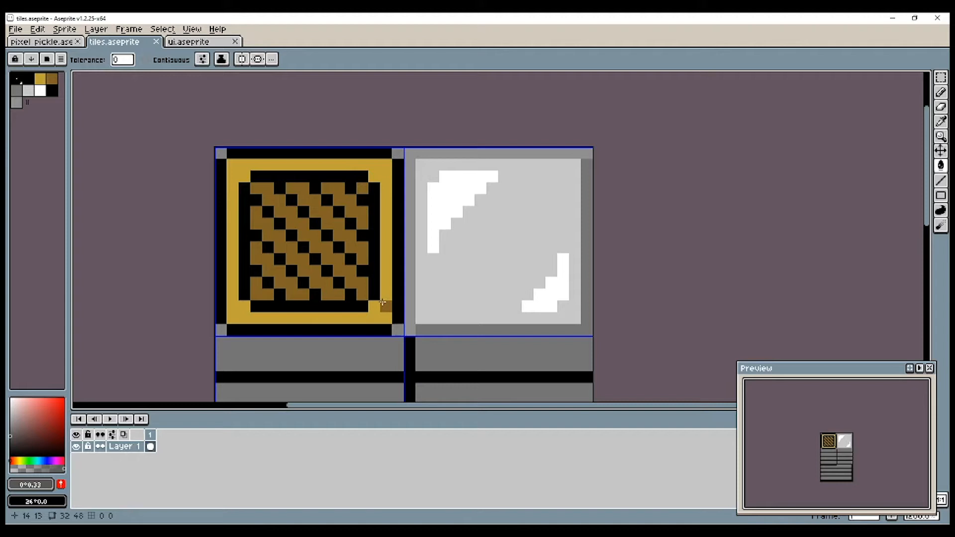
drag(928, 200, 927, 220)
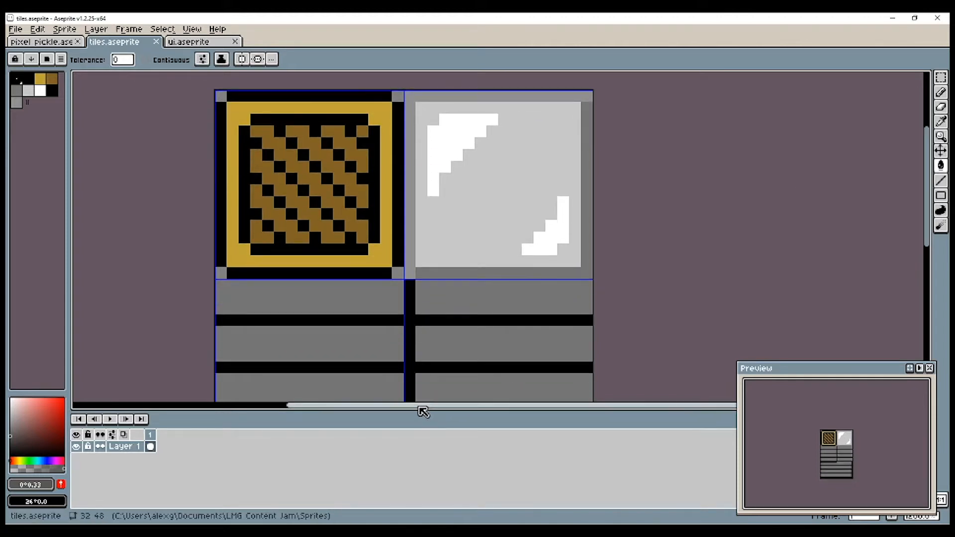
drag(422, 409, 320, 377)
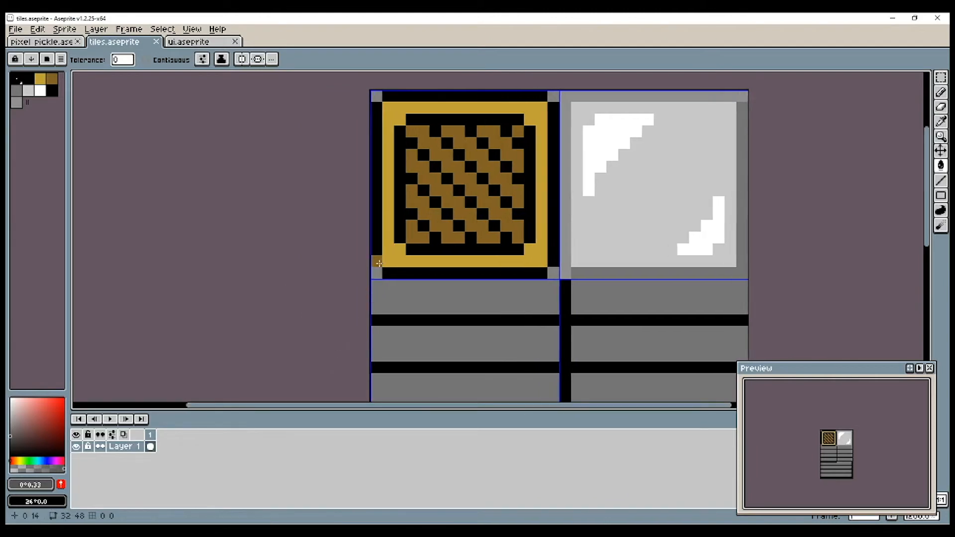
scroll(385, 266, down, 3)
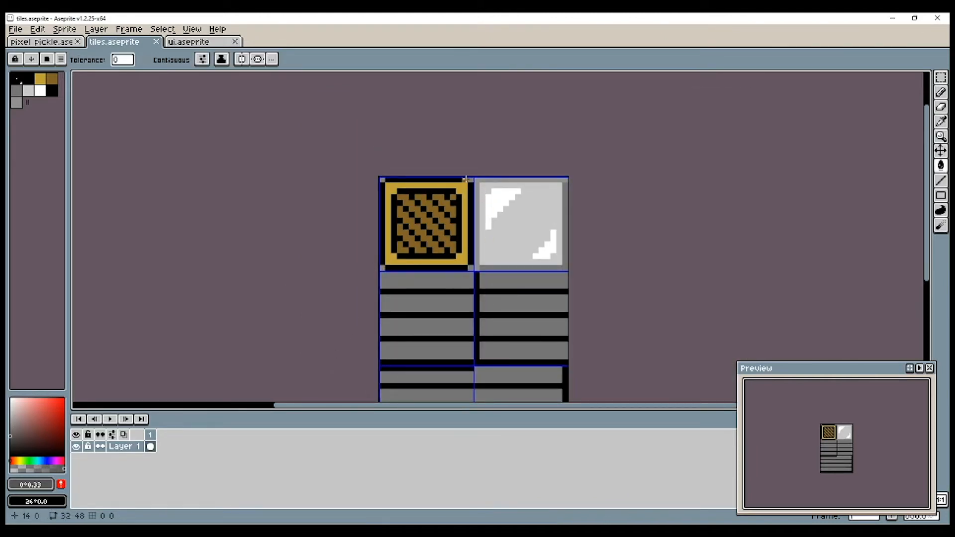
- Check the pixel pickle sprite's canvas against the full tile sheet in tiles.aseprite
click(42, 42)
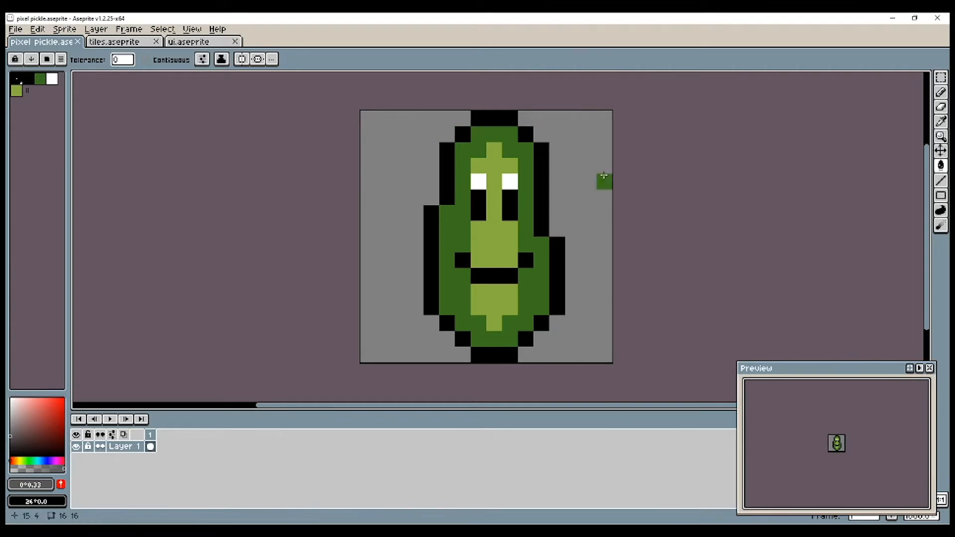
key(ctrl+Tab)
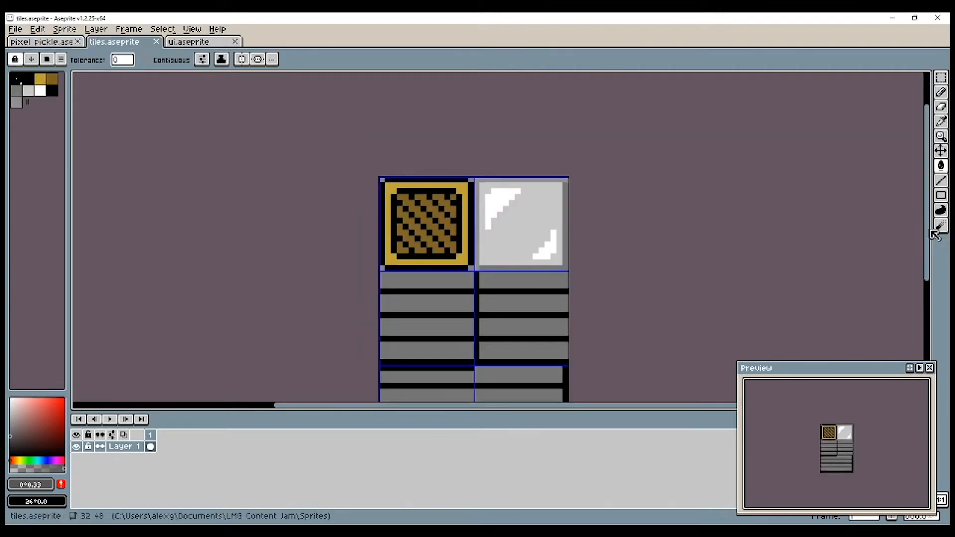
drag(928, 243, 928, 279)
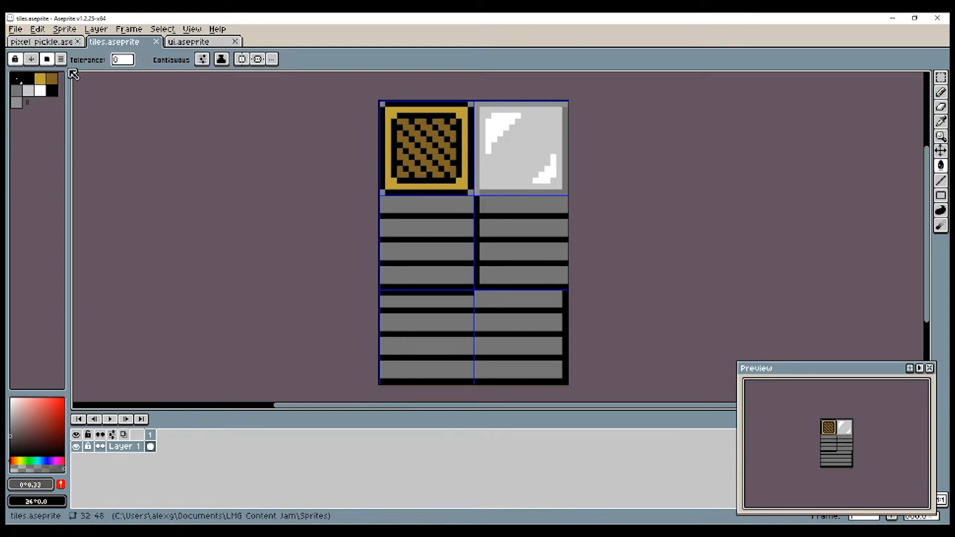
- Review the export settings for tiles.png, and close them without exporting
click(20, 29)
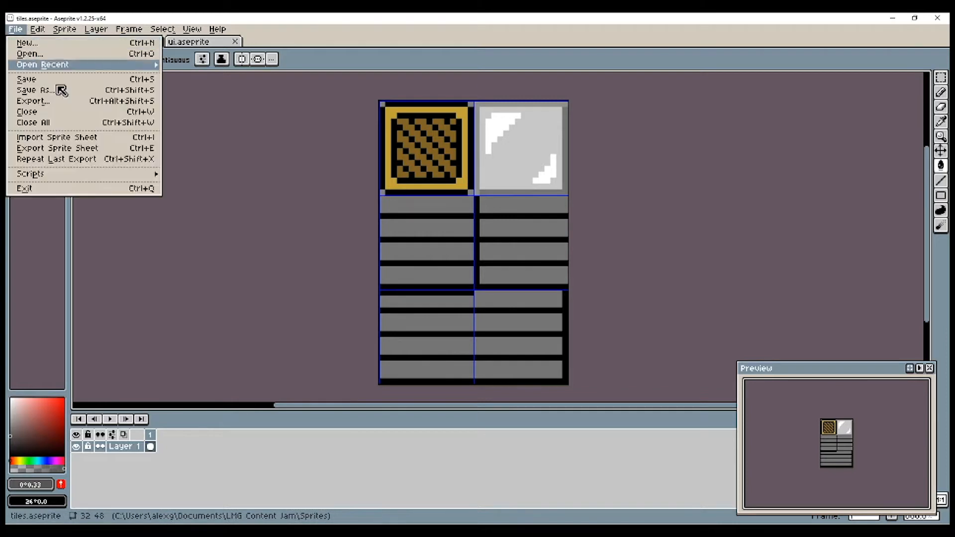
click(80, 100)
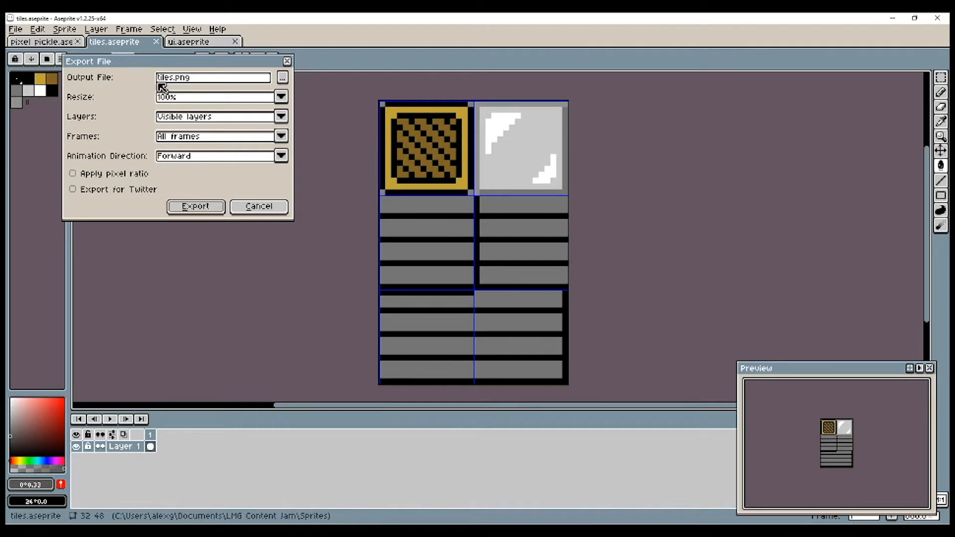
click(280, 208)
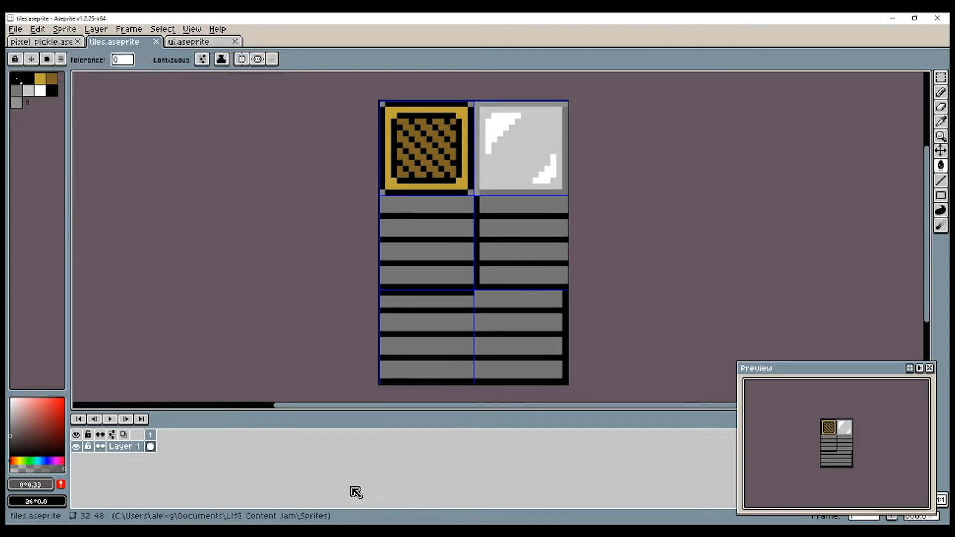
mouse_move(927, 250)
mouse_down()
mouse_move(931, 278)
mouse_move(926, 264)
mouse_up()
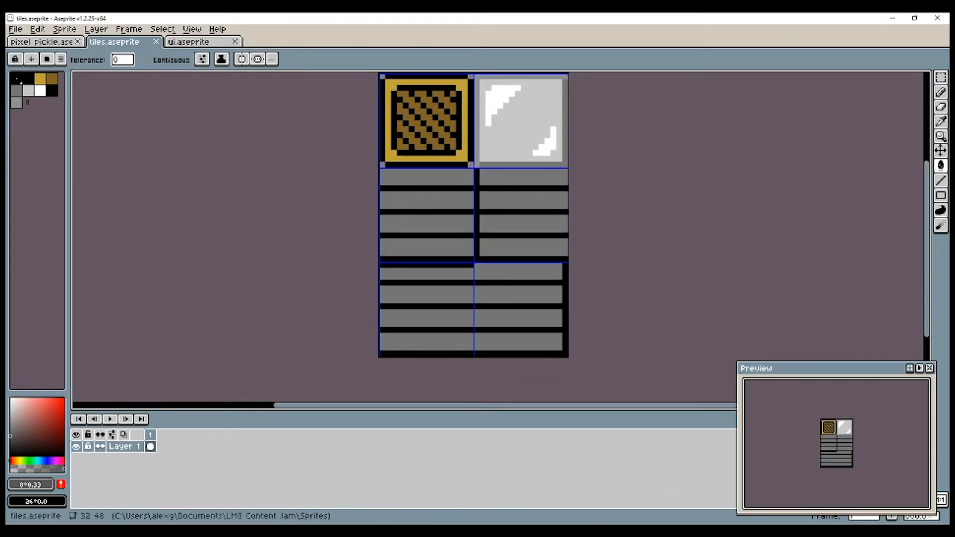
- Switch to Unity, inspect the Start scene's tile grid around the main camera, and run the scene
click(513, 531)
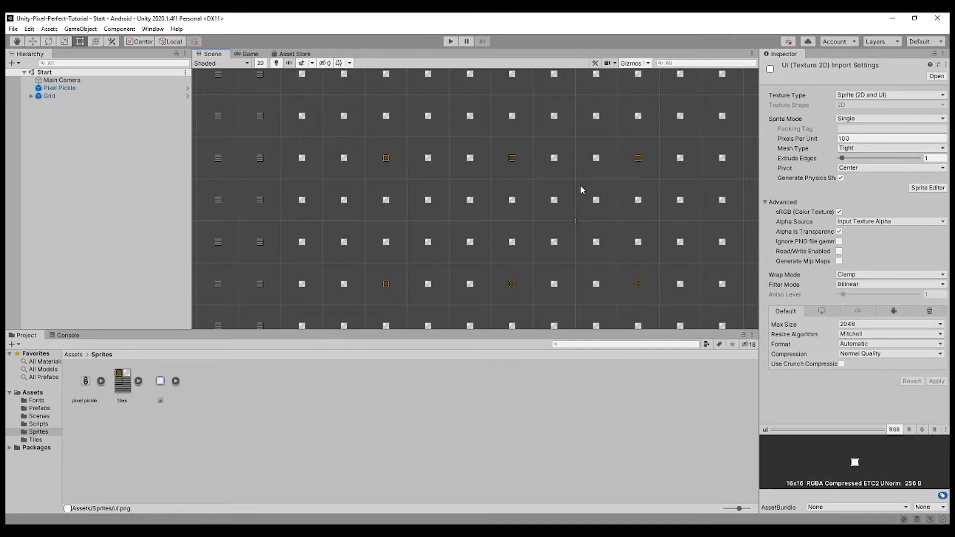
scroll(581, 189, down, 5)
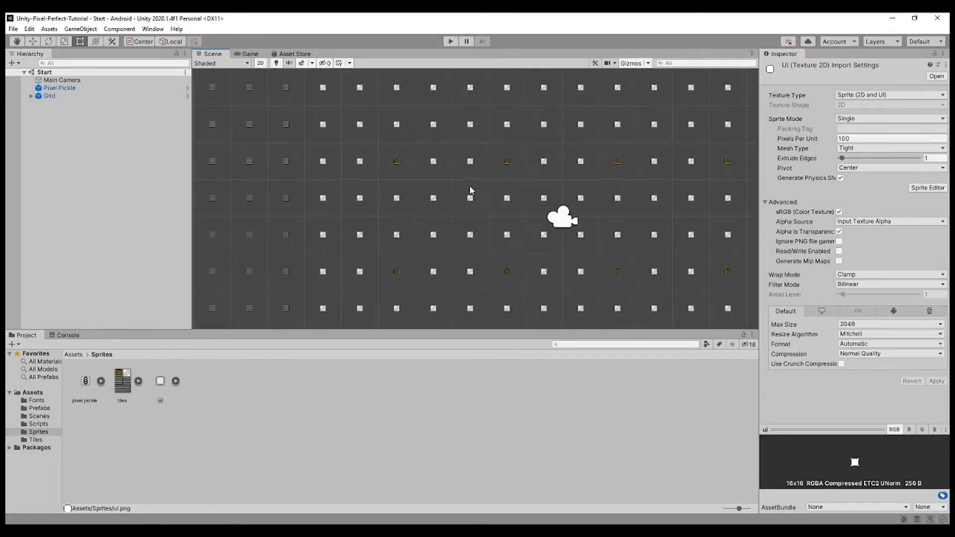
middle_drag(601, 222, 541, 198)
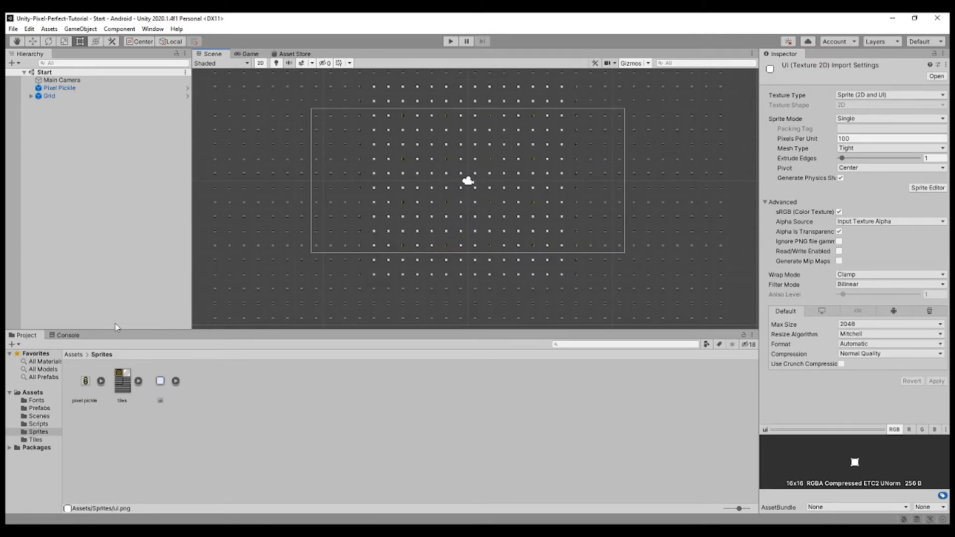
scroll(637, 226, up, 2)
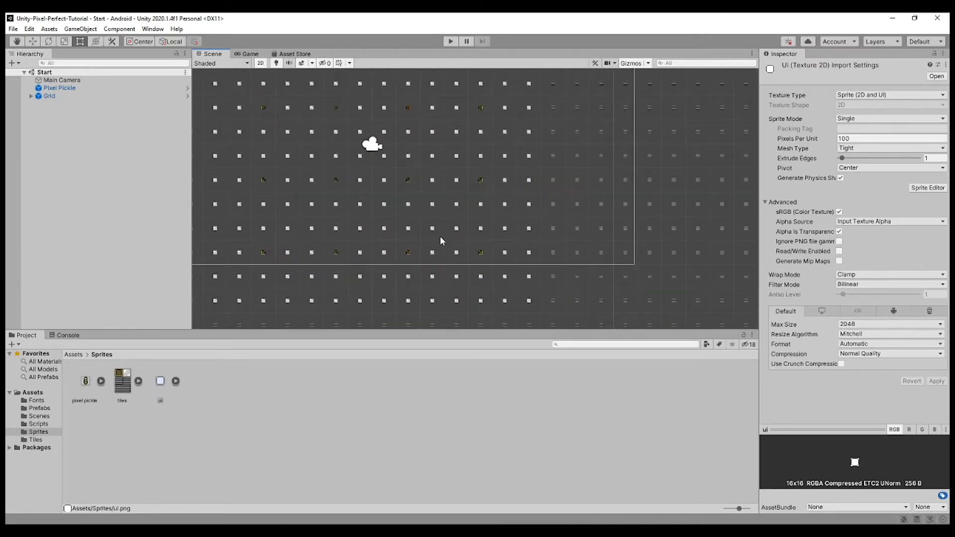
middle_drag(341, 229, 393, 224)
scroll(418, 228, up, 3)
scroll(419, 228, up, 3)
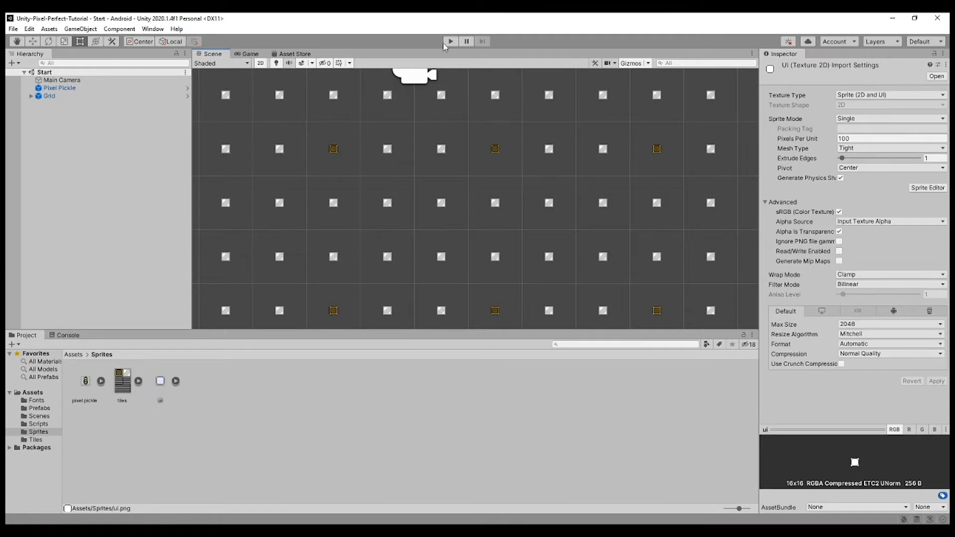
click(452, 41)
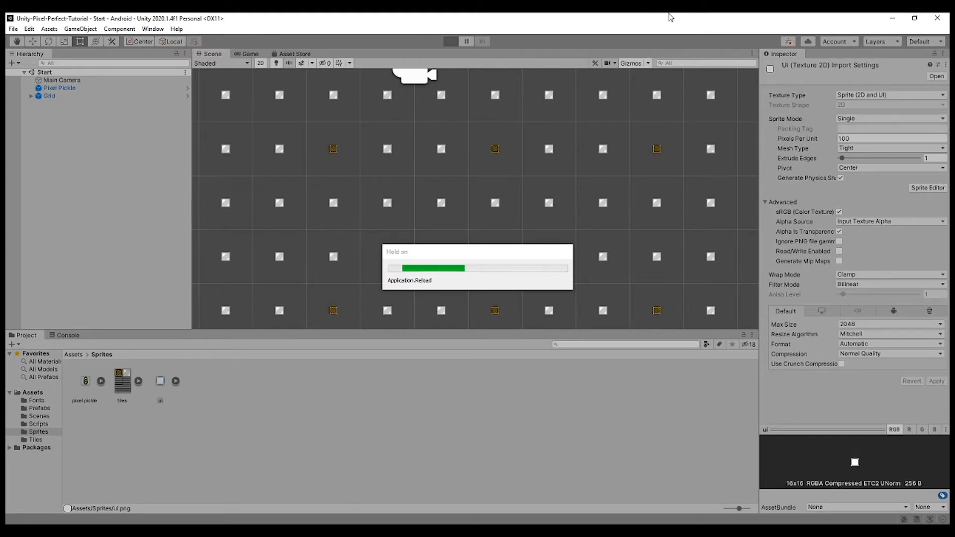
- Move the pixel pickle around the running scene to inspect how the tiles and character display, and stop the scene
key(Left)
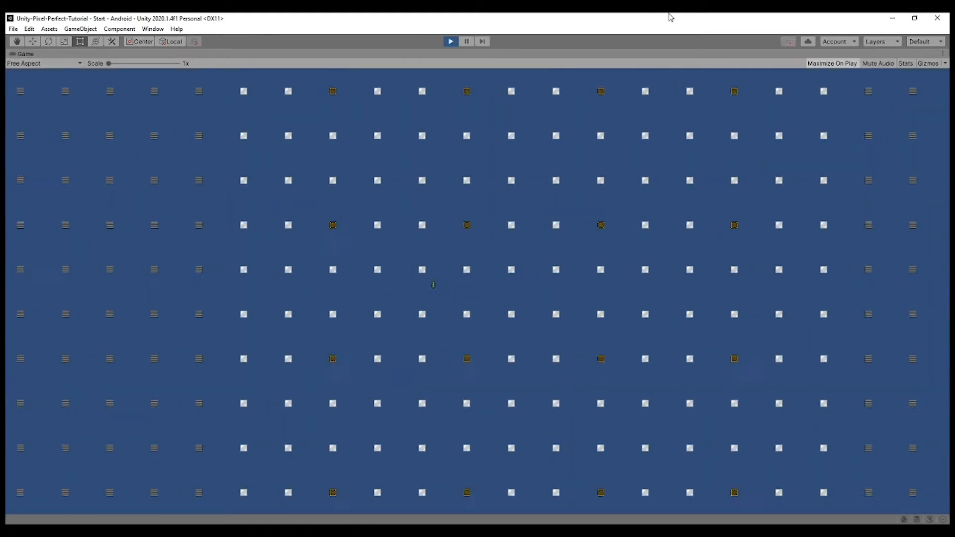
key(Up)
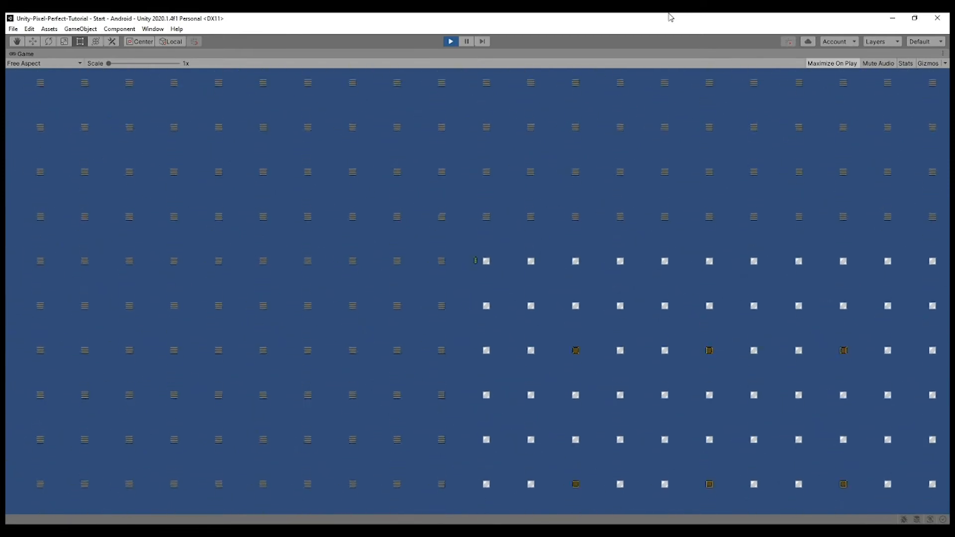
key(Right)
key(Down)
key(Right)
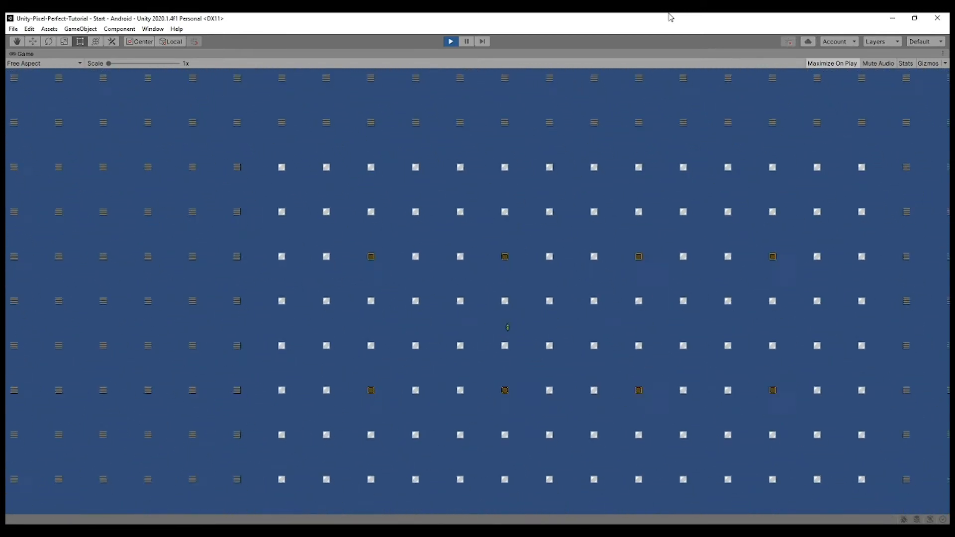
key(Up)
key(Right)
key(Down)
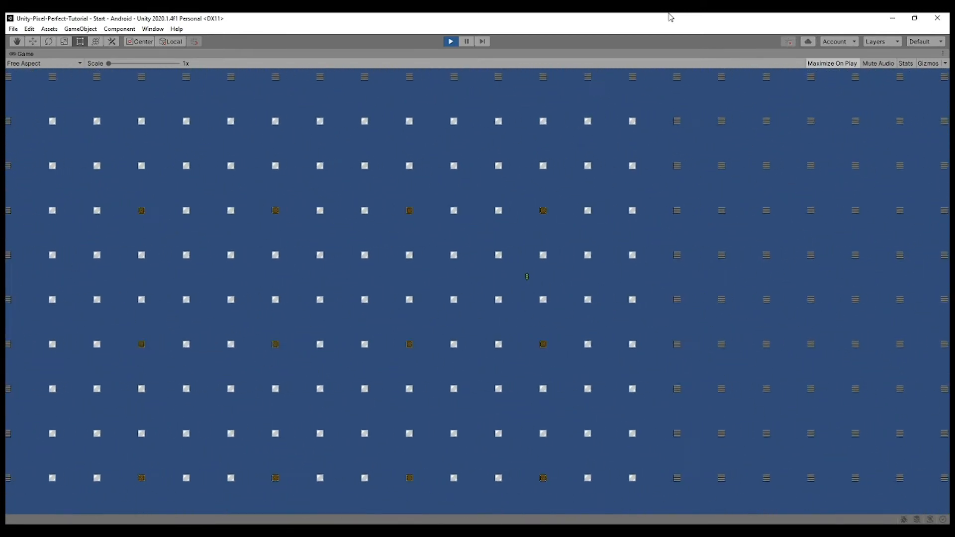
click(450, 42)
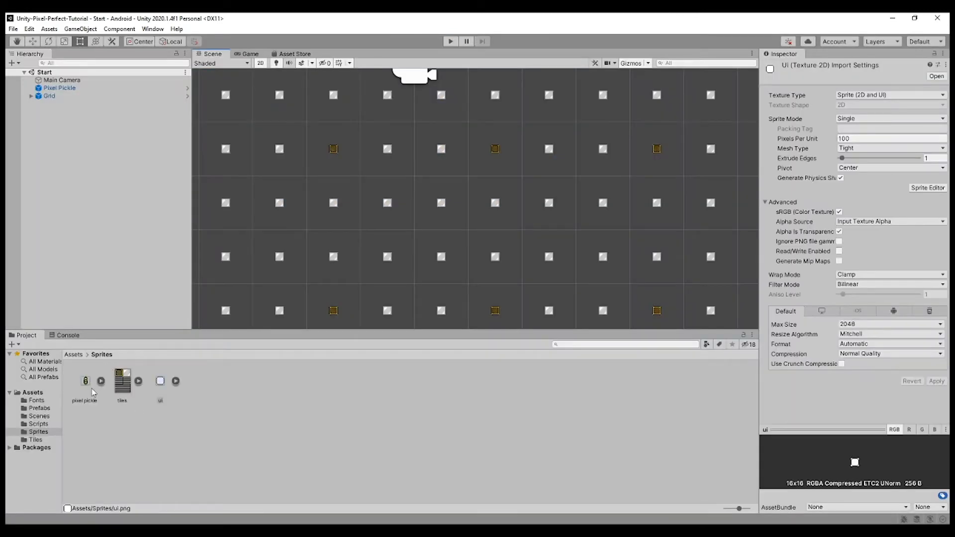
- Set Pixels Per Unit to 16 for the pixel pickle, tiles and ui sprites together, and apply the import settings
click(89, 383)
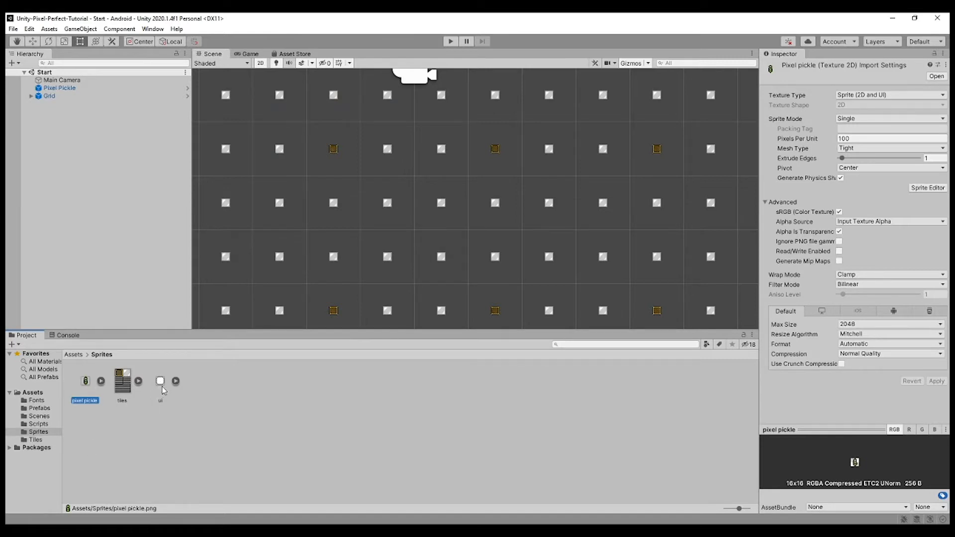
ctrl+click(123, 390)
ctrl+click(160, 383)
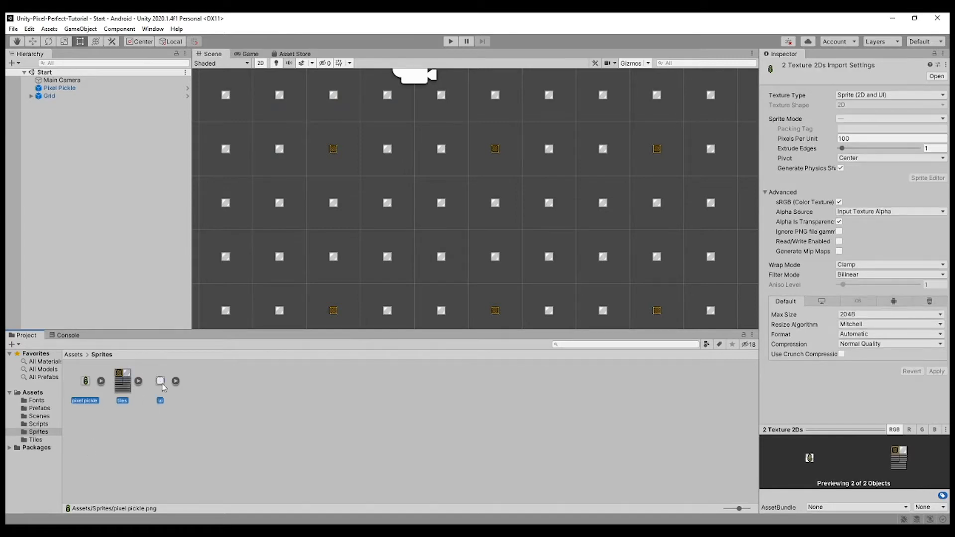
click(106, 443)
click(85, 384)
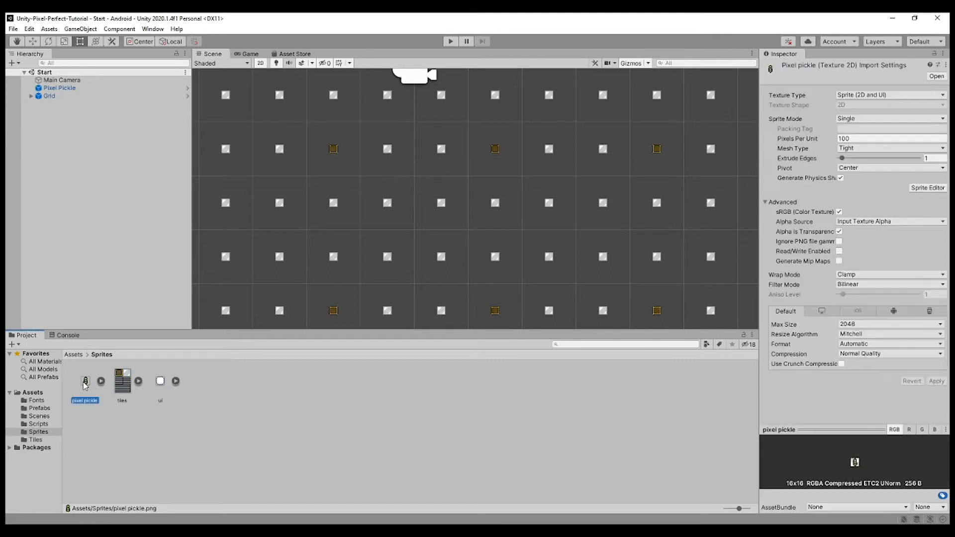
shift+click(161, 383)
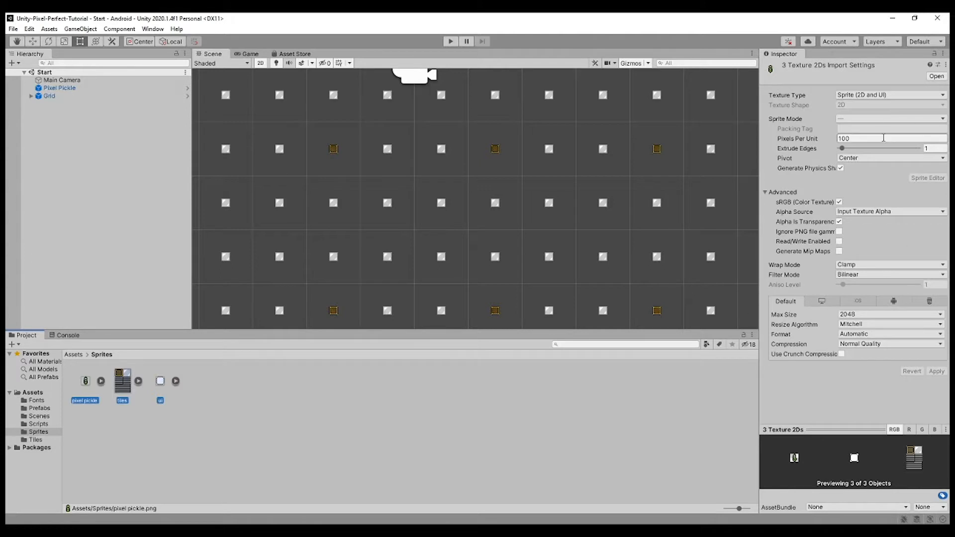
click(883, 139)
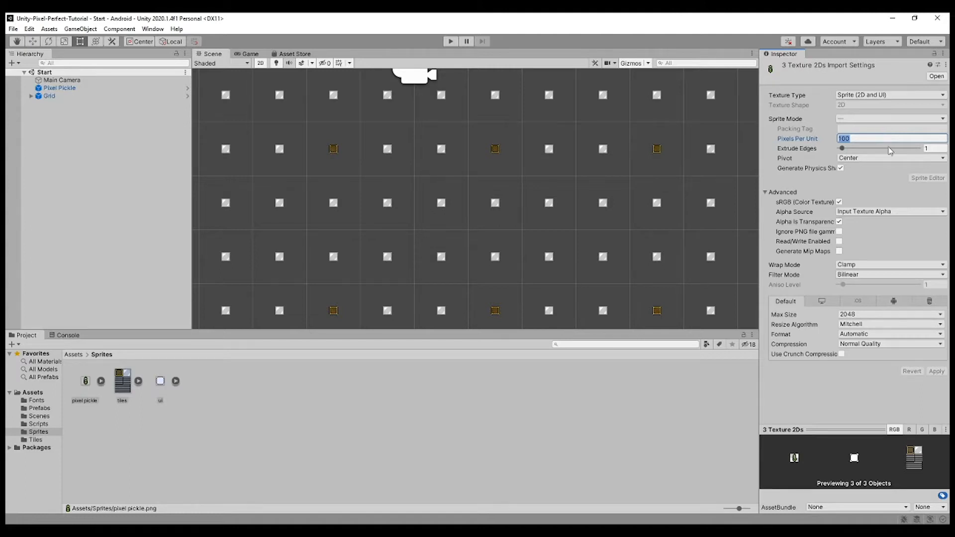
text(16)
click(933, 371)
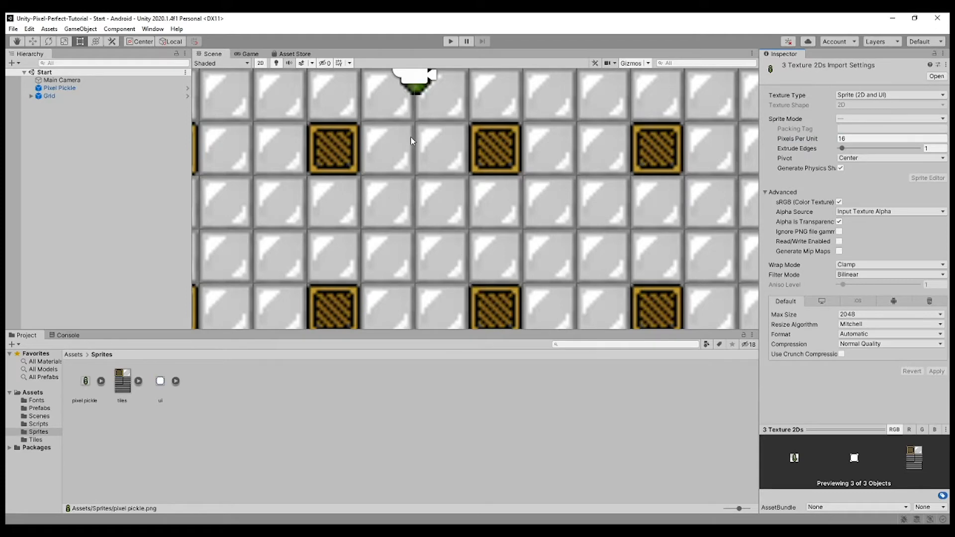
- Run the scene and walk the pickle across the tile room to examine sprite sharpness and tile seams, and stop it
scroll(381, 154, down, 4)
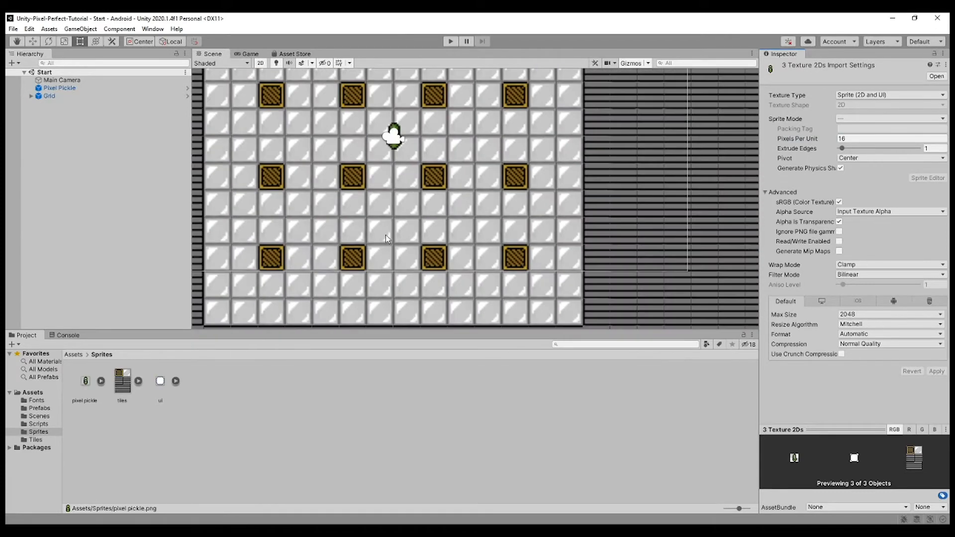
click(451, 42)
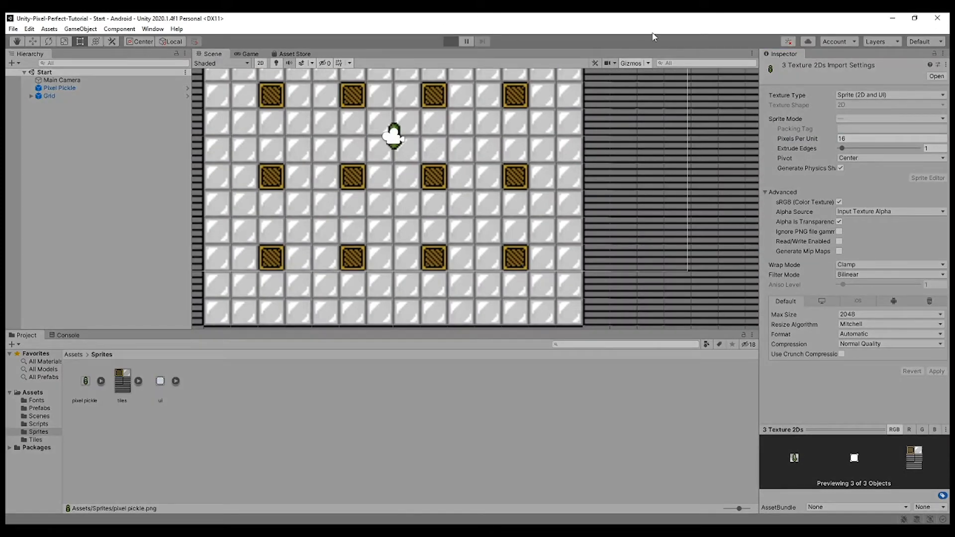
key(Up)
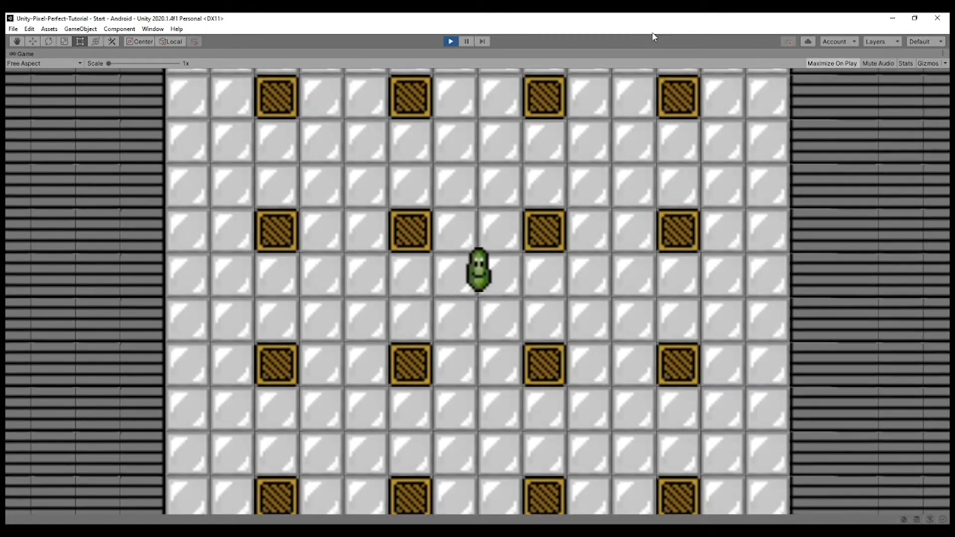
key(Left)
key(Up)
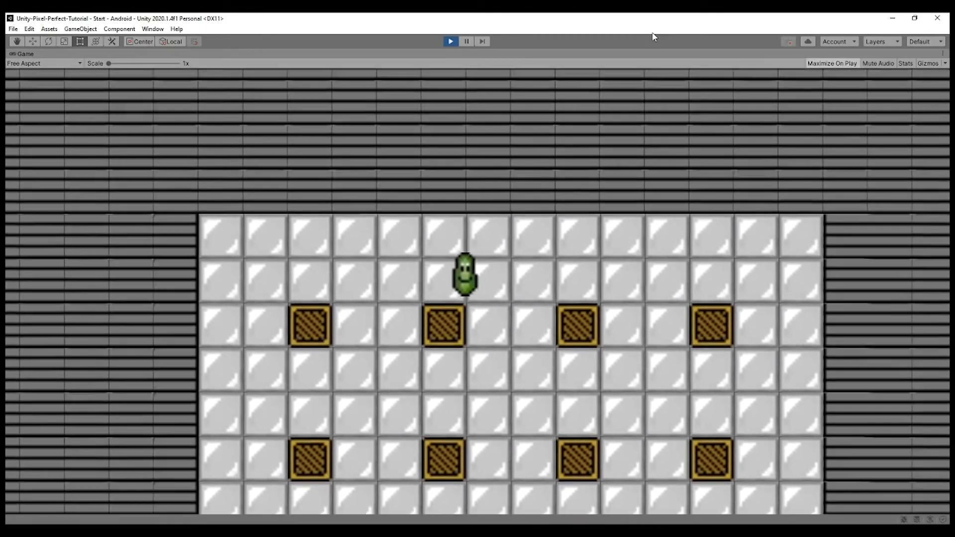
key(Left)
key(Down)
key(Right)
key(Right)
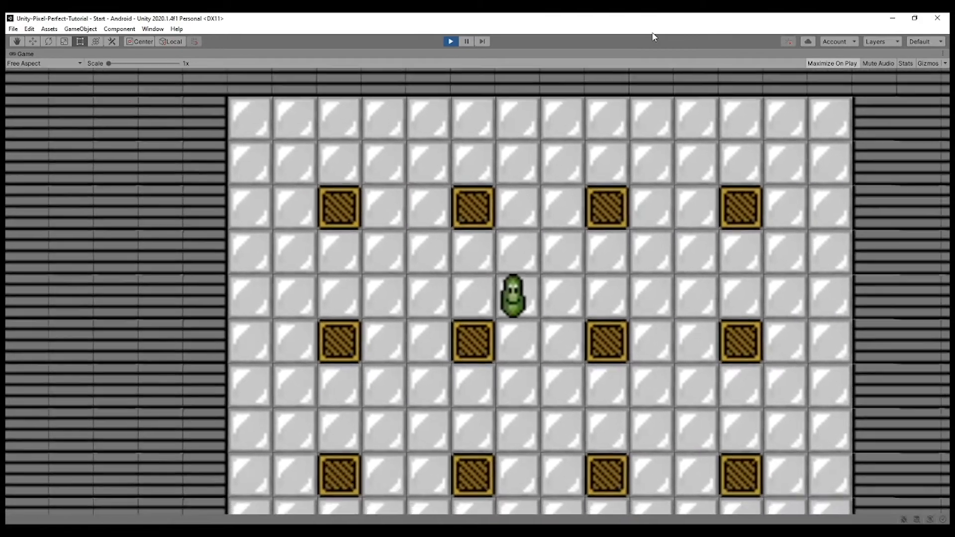
key(Up)
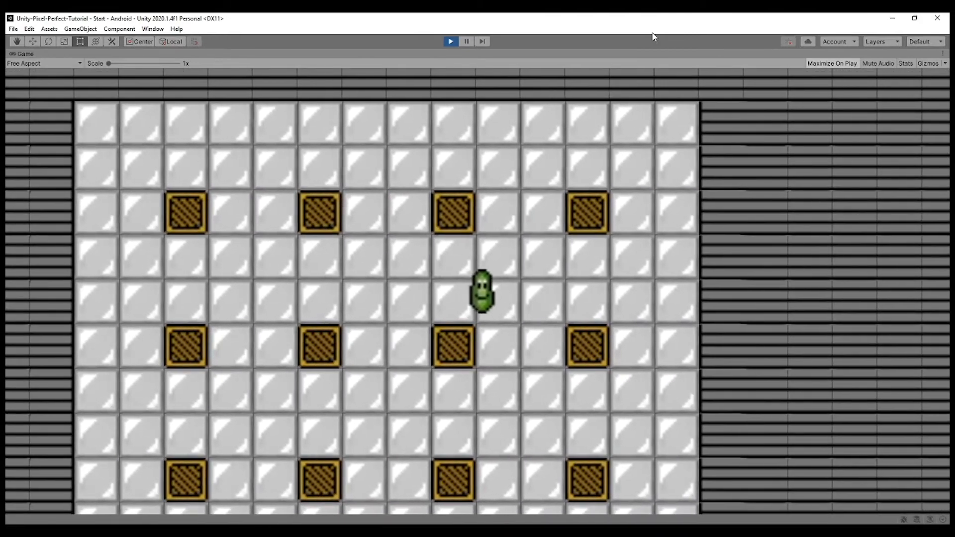
key(Left)
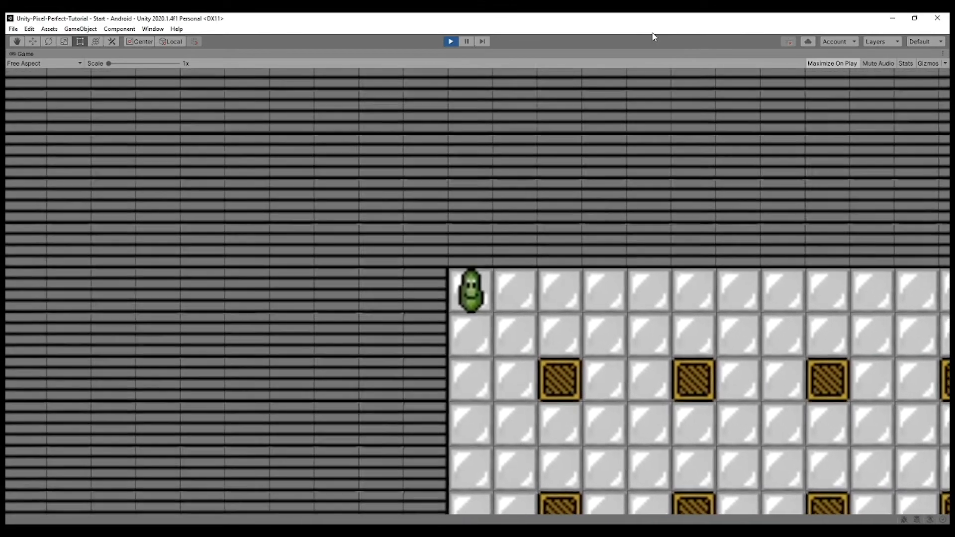
key(Down)
key(Right)
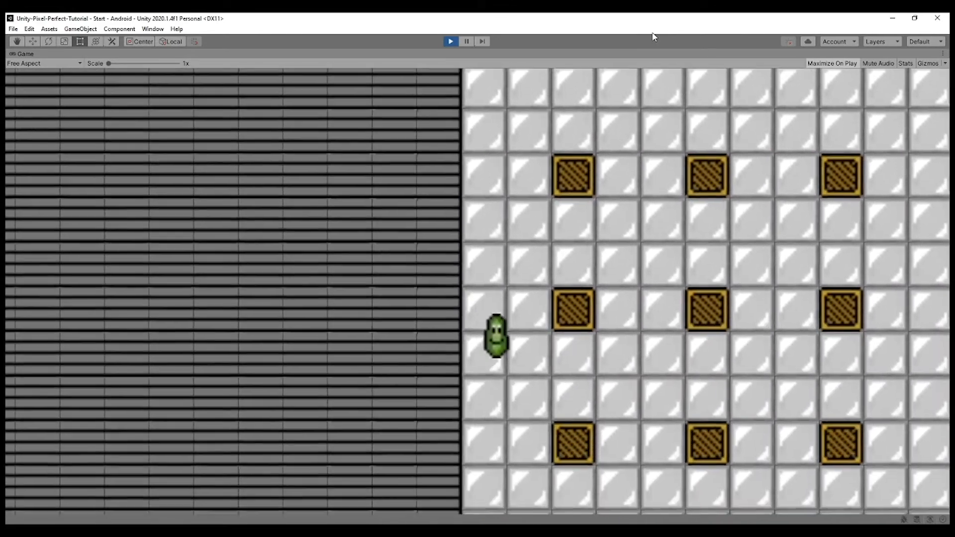
key(Down)
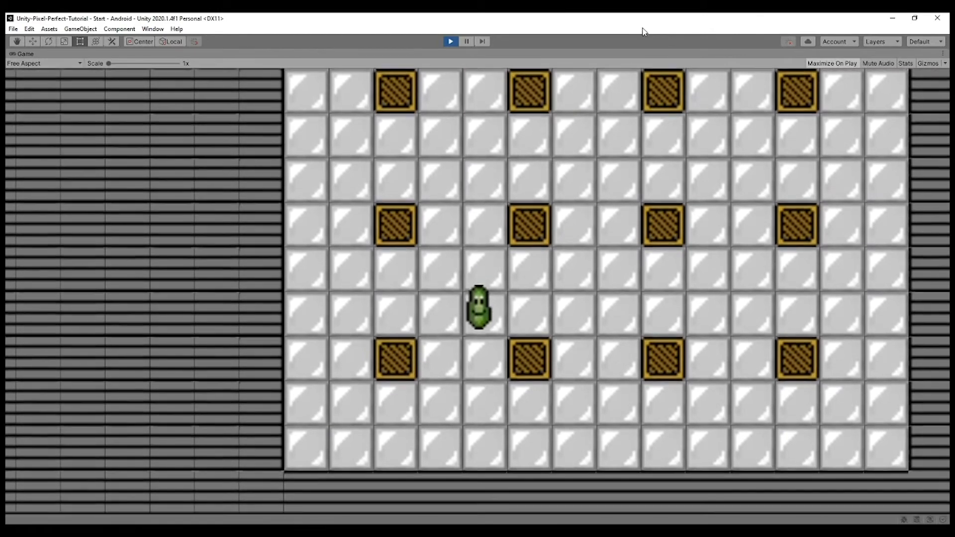
key(Left)
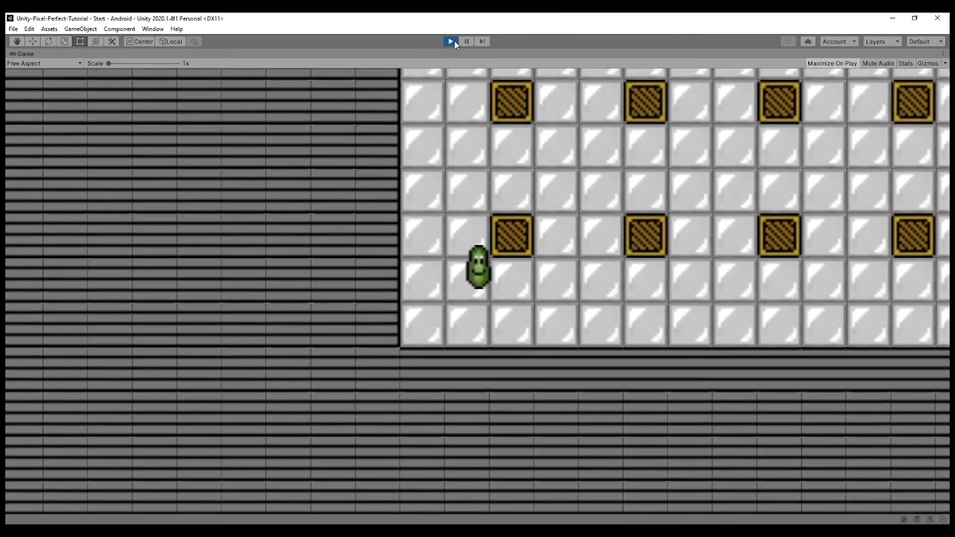
click(452, 41)
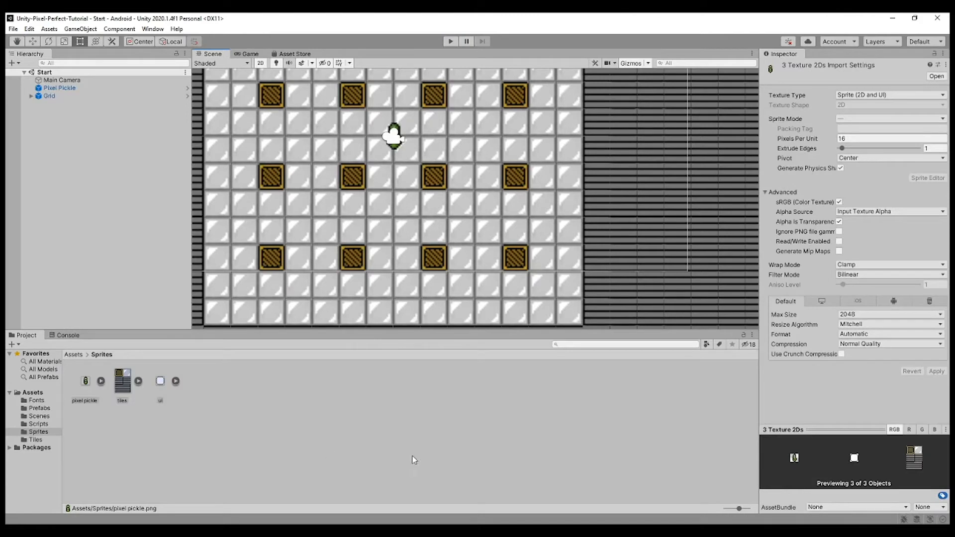
- Set the three sprites' filter mode to Point (no filter) and compression to None, and apply the import settings
click(852, 275)
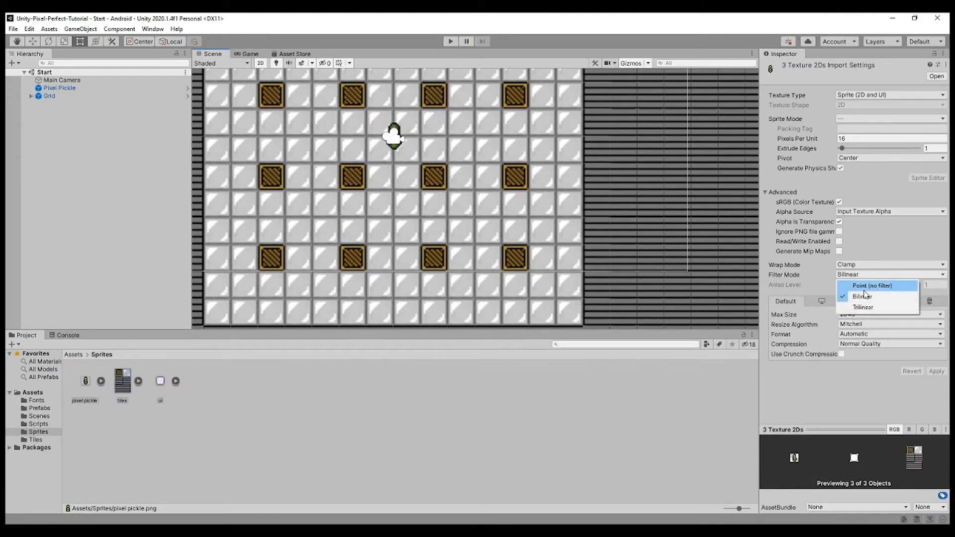
click(875, 286)
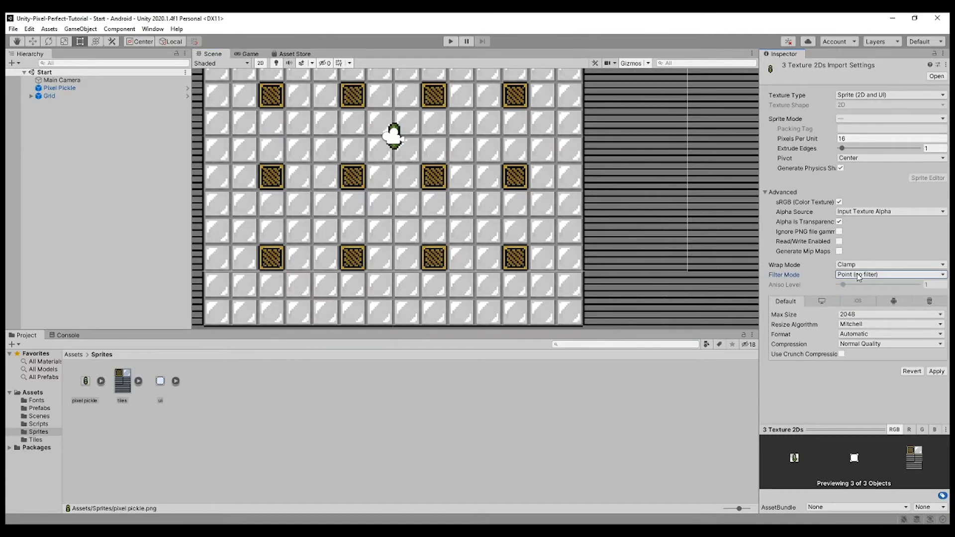
click(889, 346)
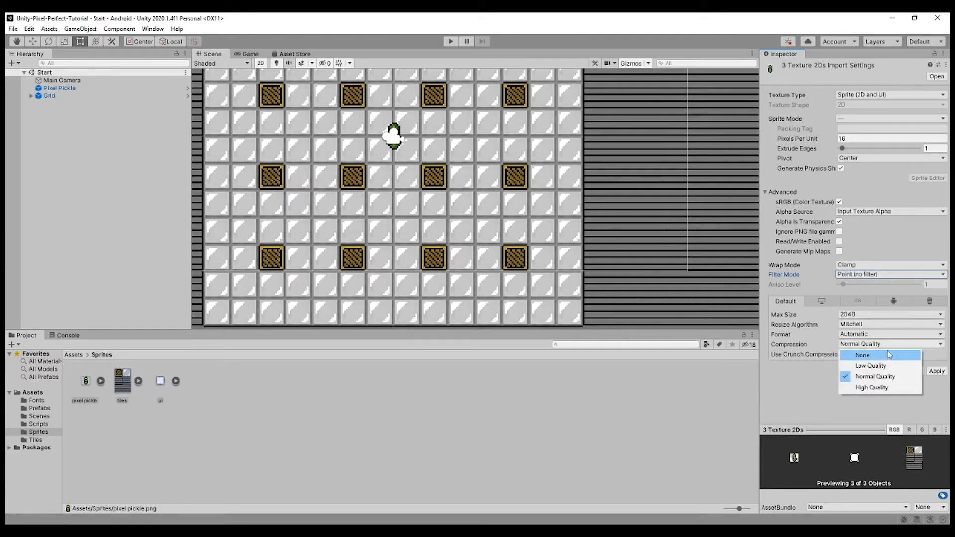
click(889, 354)
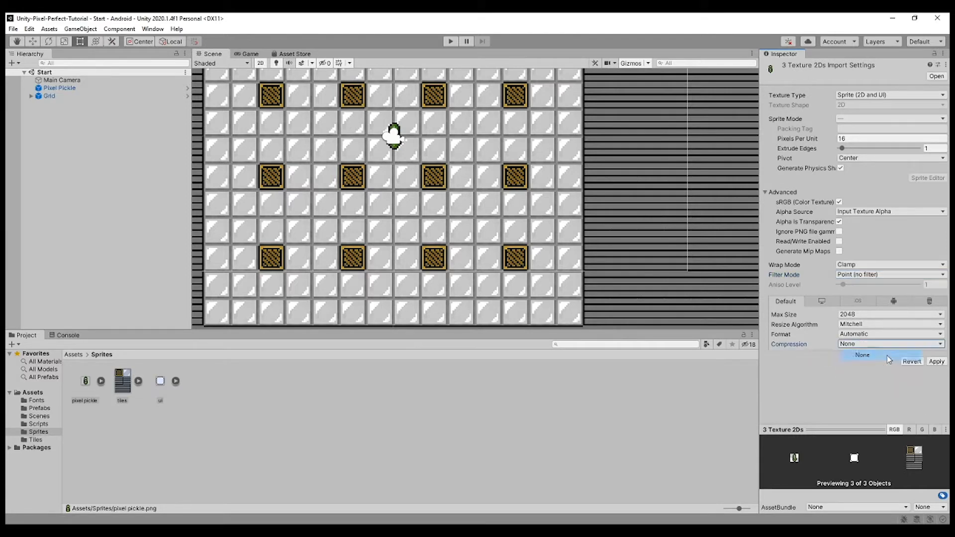
click(935, 361)
- Run the scene and walk the pickle around the whole tile room to examine the unfiltered, uncompressed sprites, and stop it
click(450, 43)
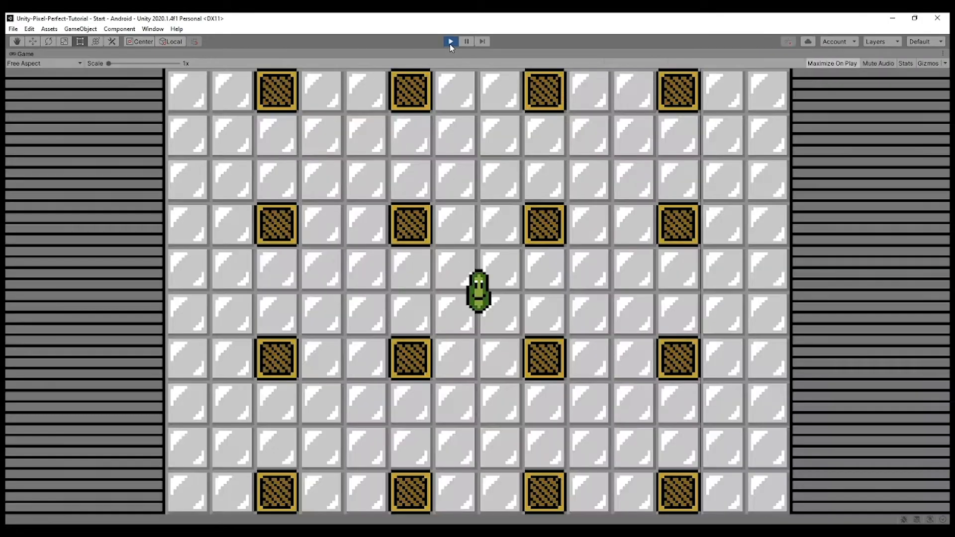
key(Left)
key(Up)
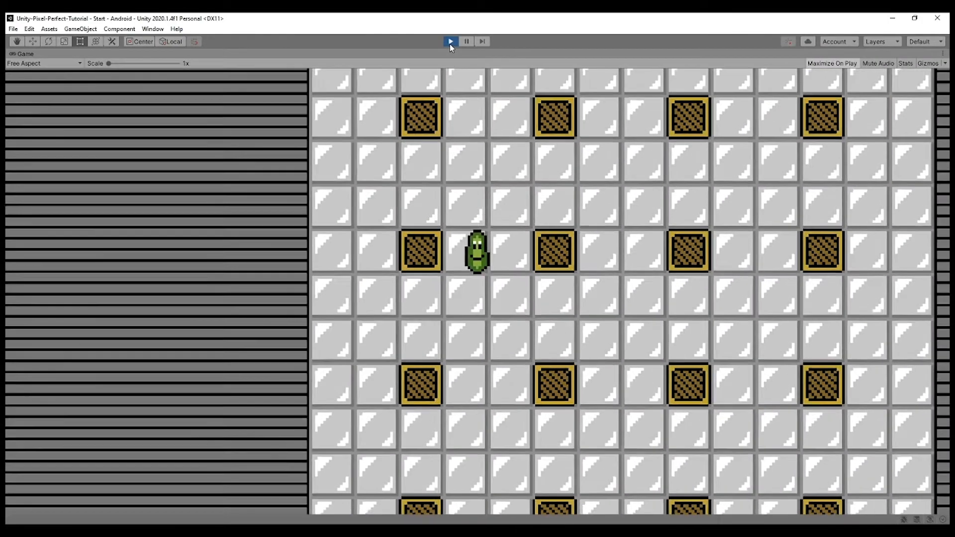
key(Right)
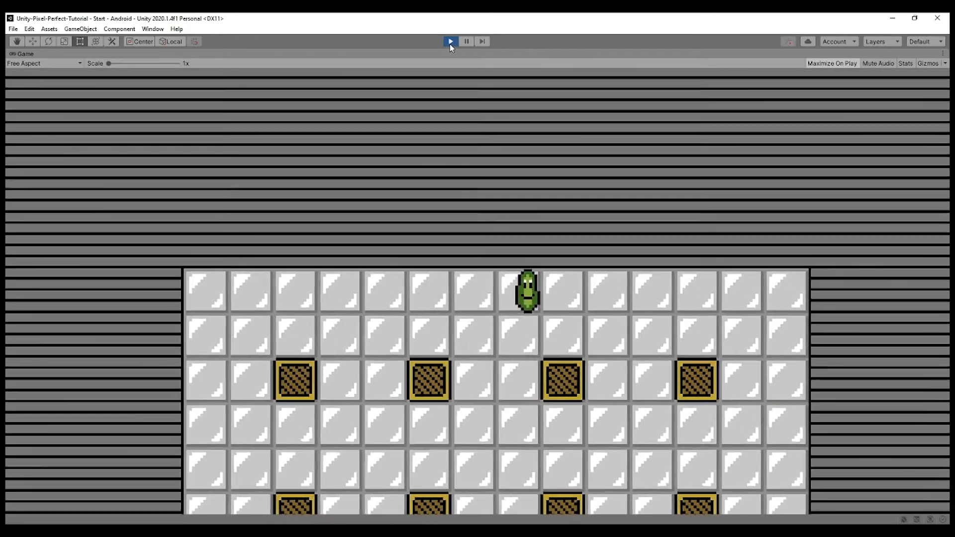
key(Down)
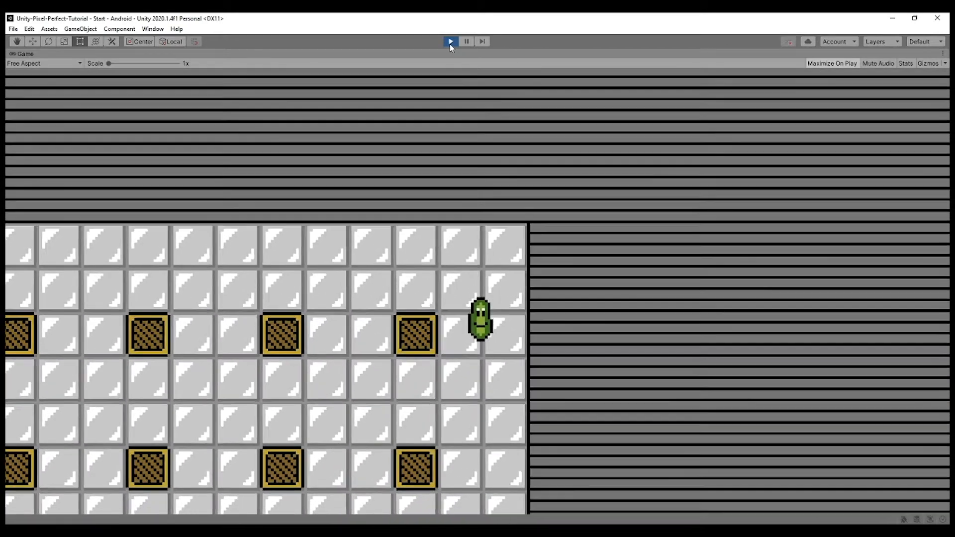
key(Down)
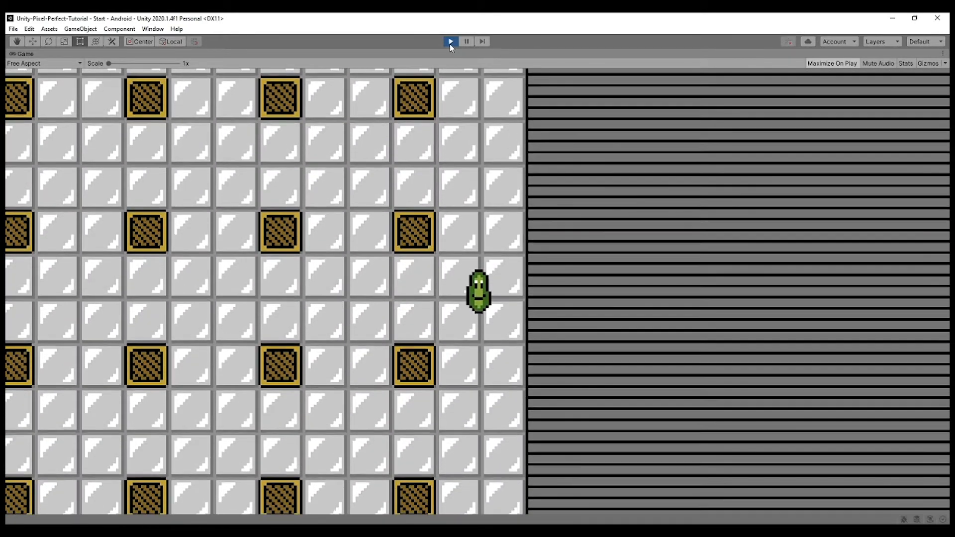
key(Down)
key(Left)
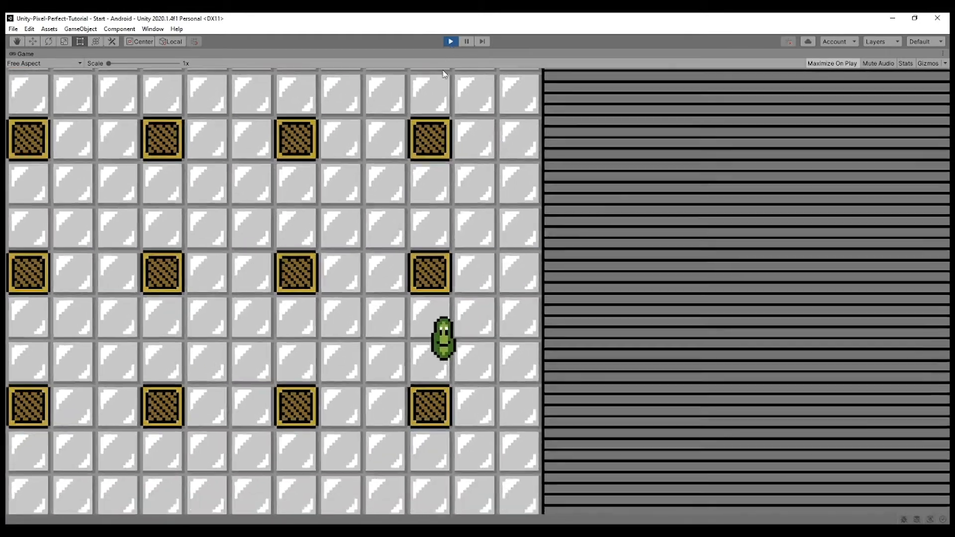
key(Left)
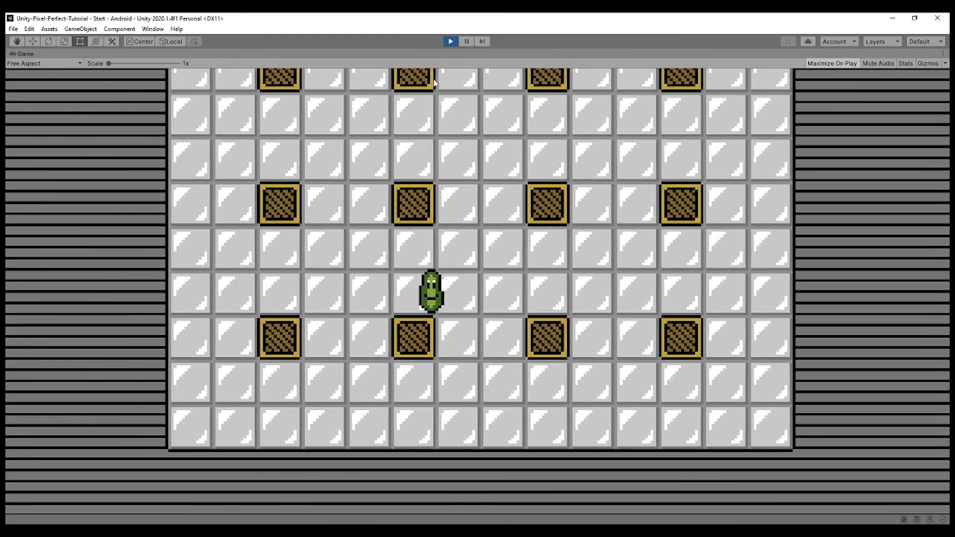
key(Up)
key(Right)
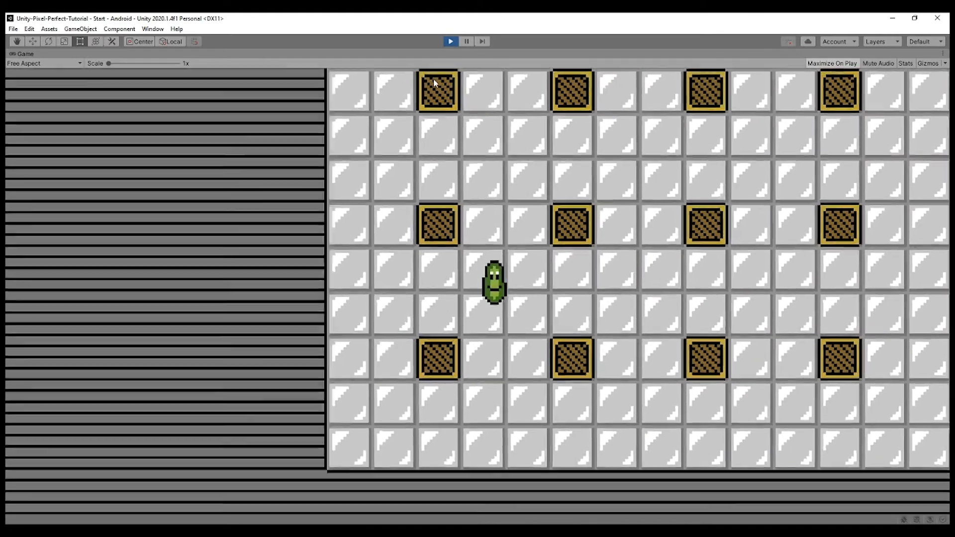
key(Up)
key(Left)
key(Right)
key(Left)
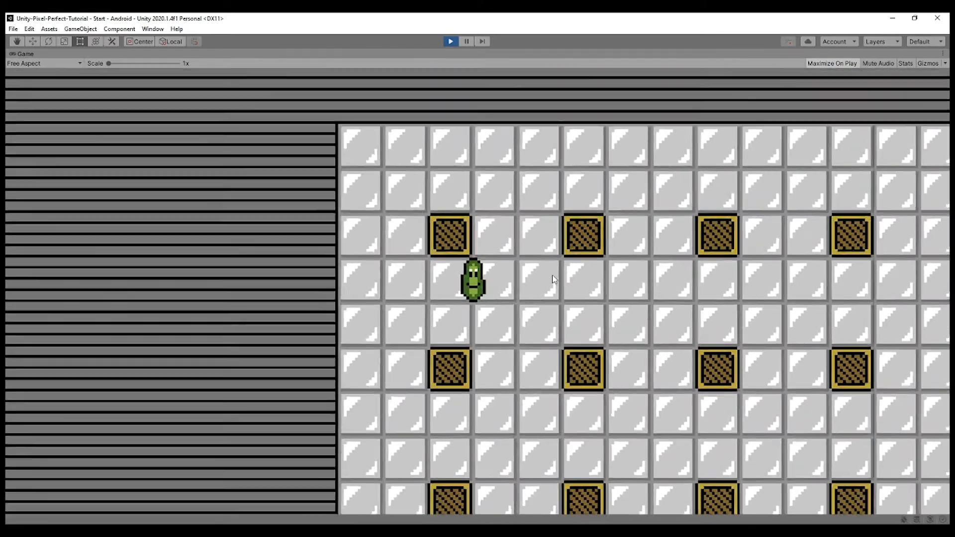
key(Right)
key(Up)
key(Left)
key(Right)
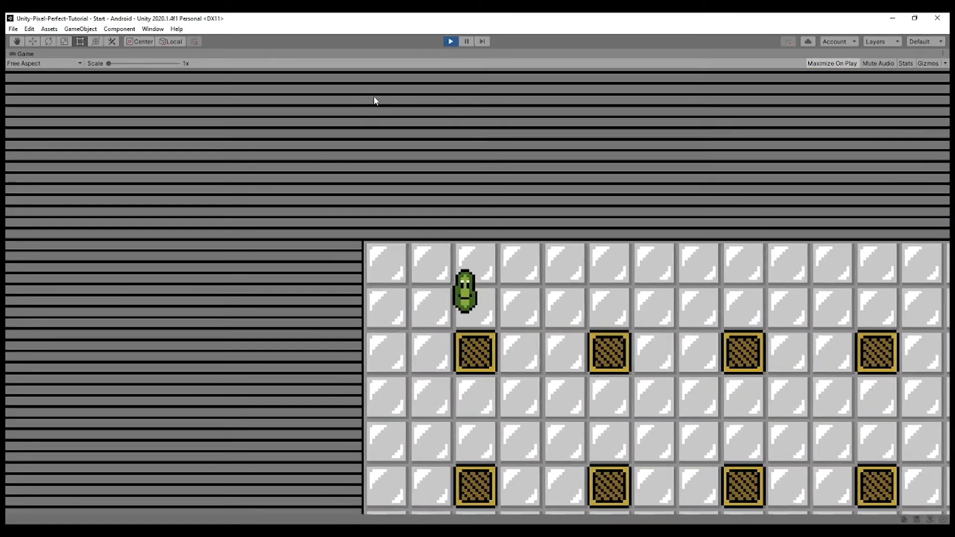
key(Right)
key(ctrl+p)
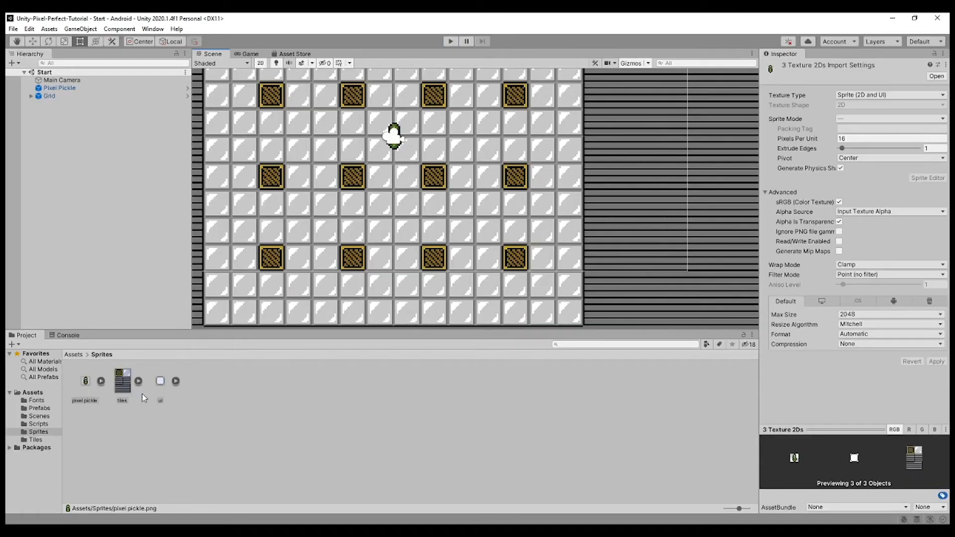
- Review the pixel pickle and tiles import settings, and view the tiles sheet's existing slices in the Sprite Editor
click(91, 387)
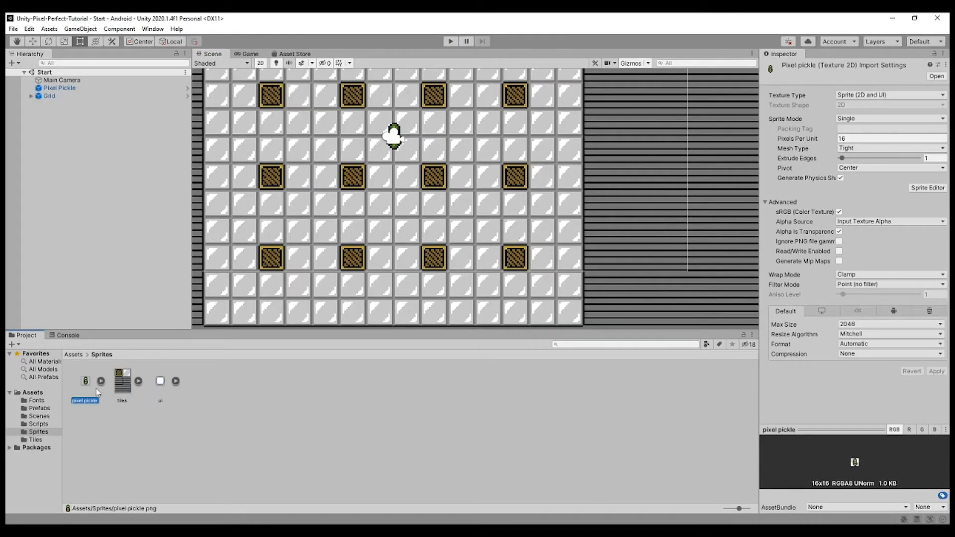
click(123, 390)
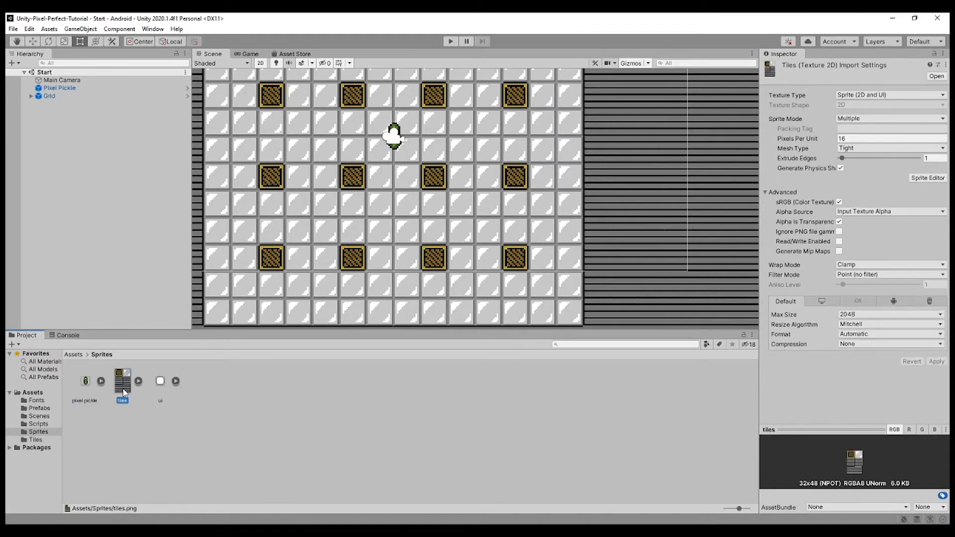
click(928, 177)
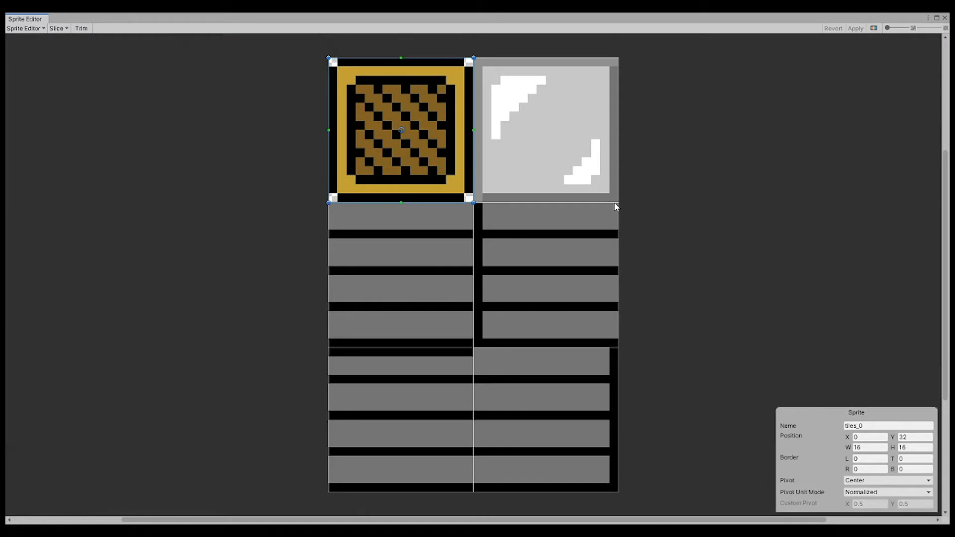
click(944, 18)
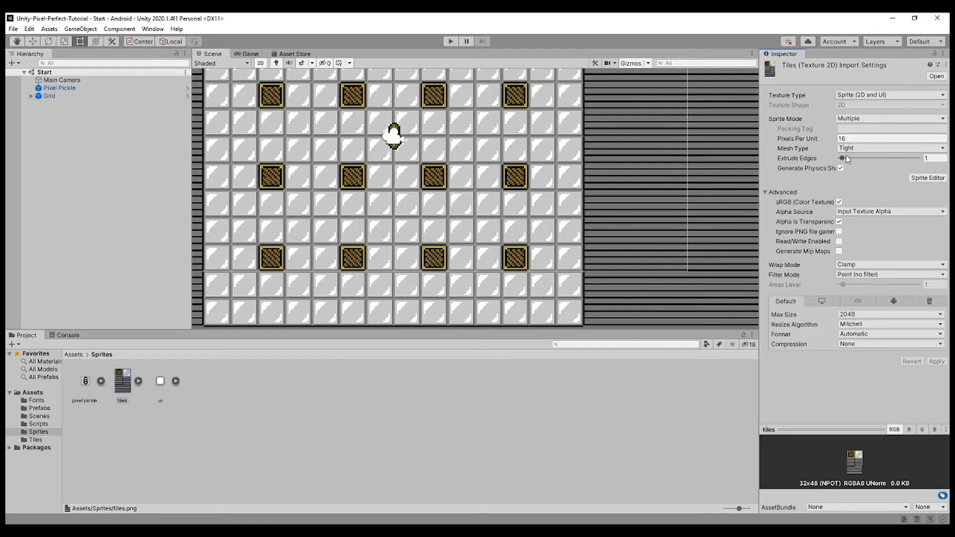
- Keep the tiles sheet in Multiple sprite mode and slice it by a 16 × 16 pixel cell-size grid with a Center pivot
click(868, 119)
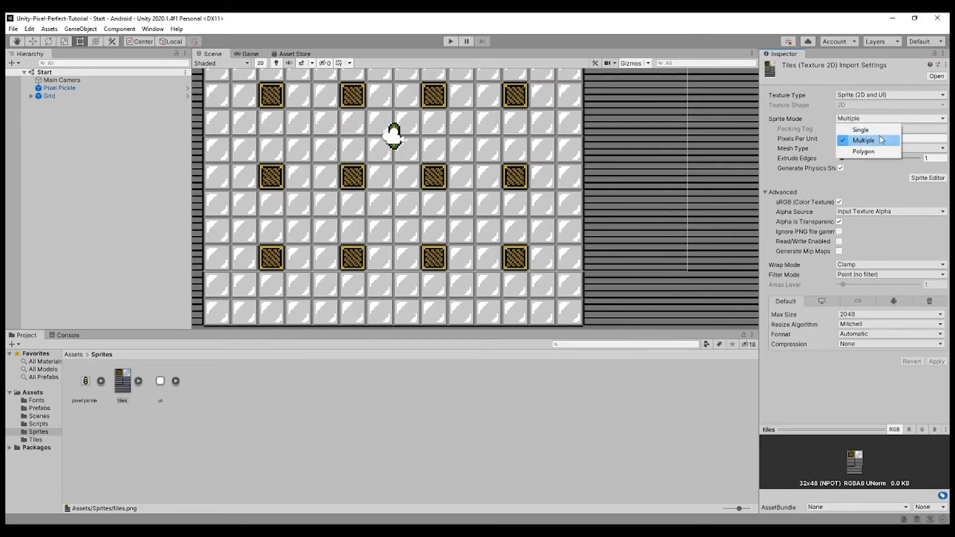
click(930, 178)
click(929, 178)
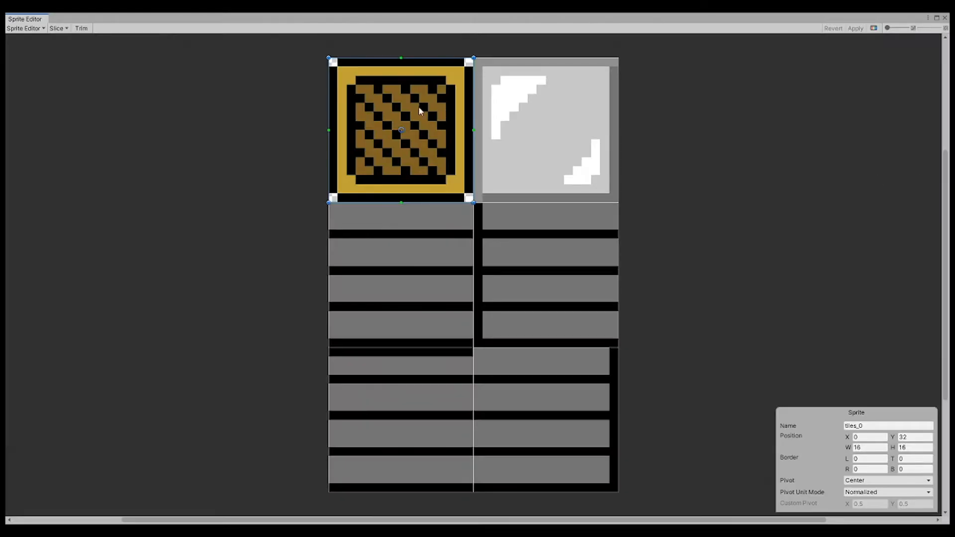
click(69, 31)
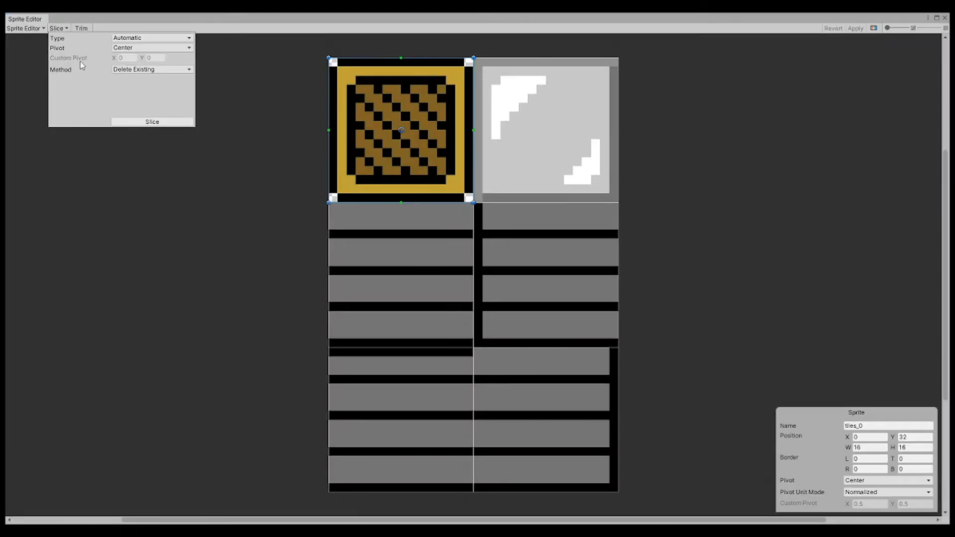
click(158, 39)
click(147, 60)
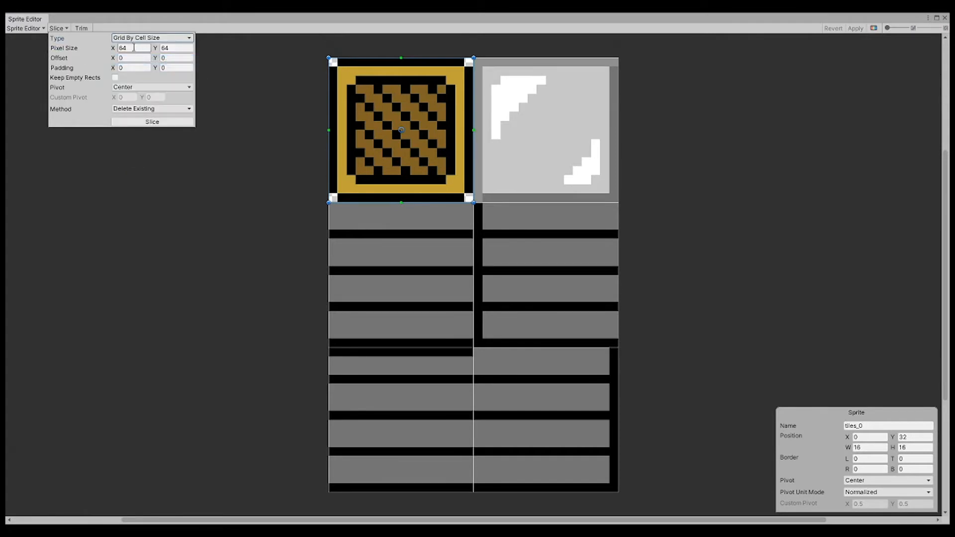
click(133, 47)
text(16)
key(Tab)
text(16)
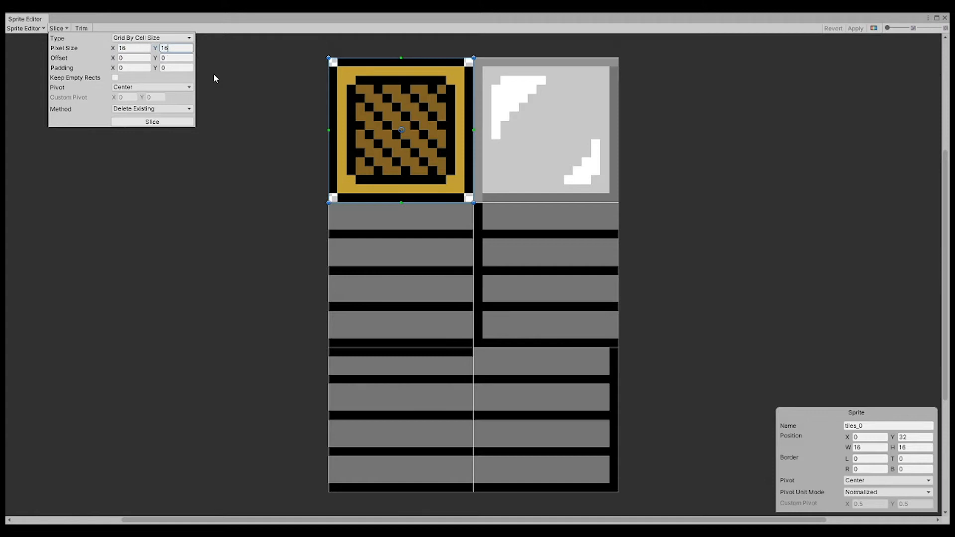
click(170, 89)
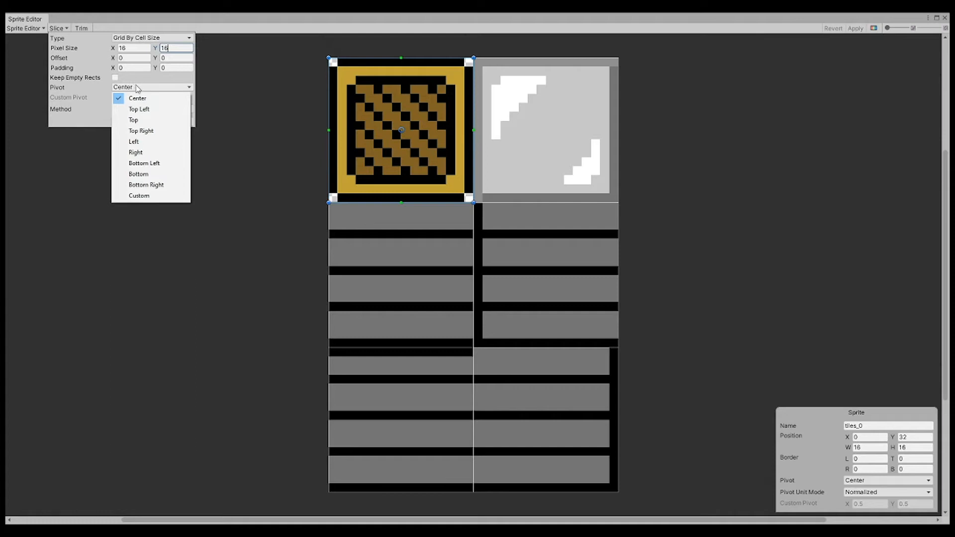
click(186, 87)
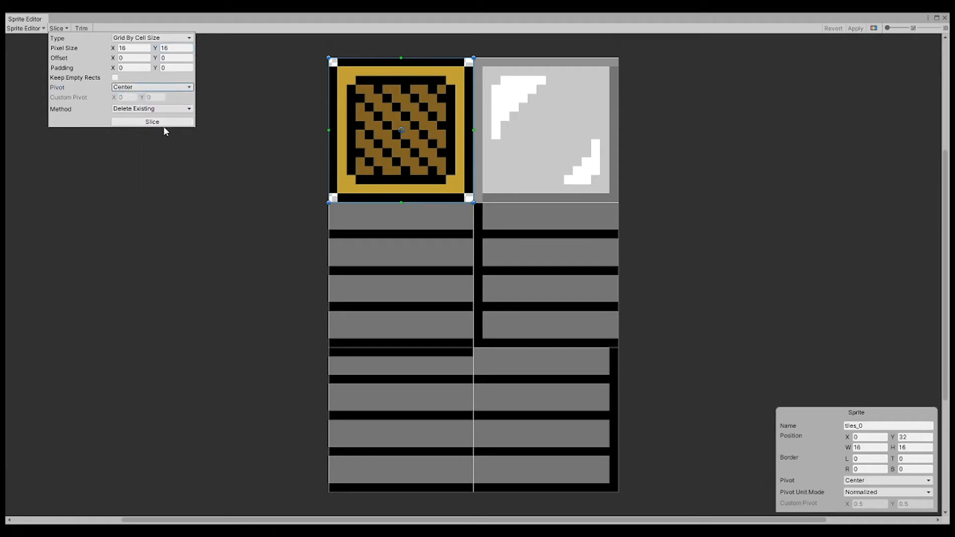
click(166, 122)
- Check each of the six tile slices individually, apply the slicing, and close the Sprite Editor
click(424, 125)
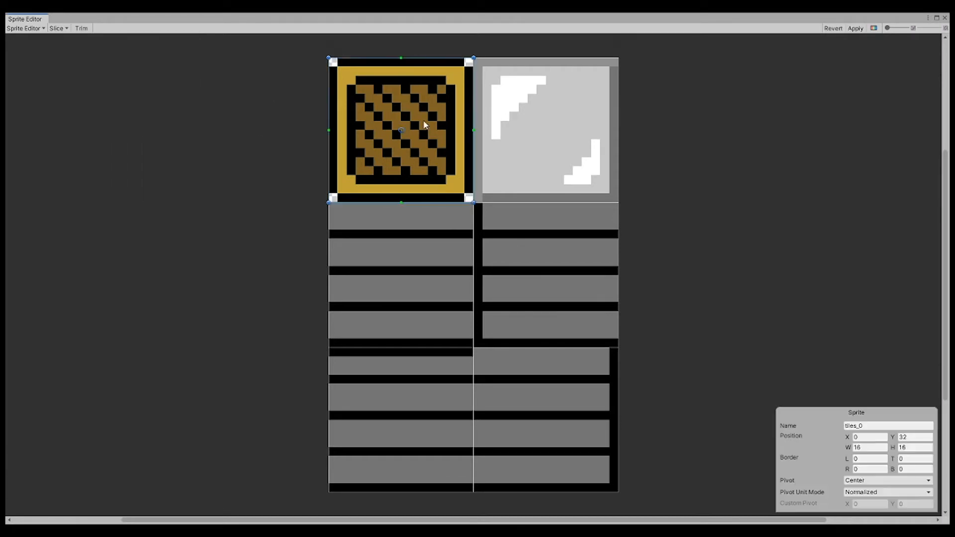
click(524, 120)
click(547, 272)
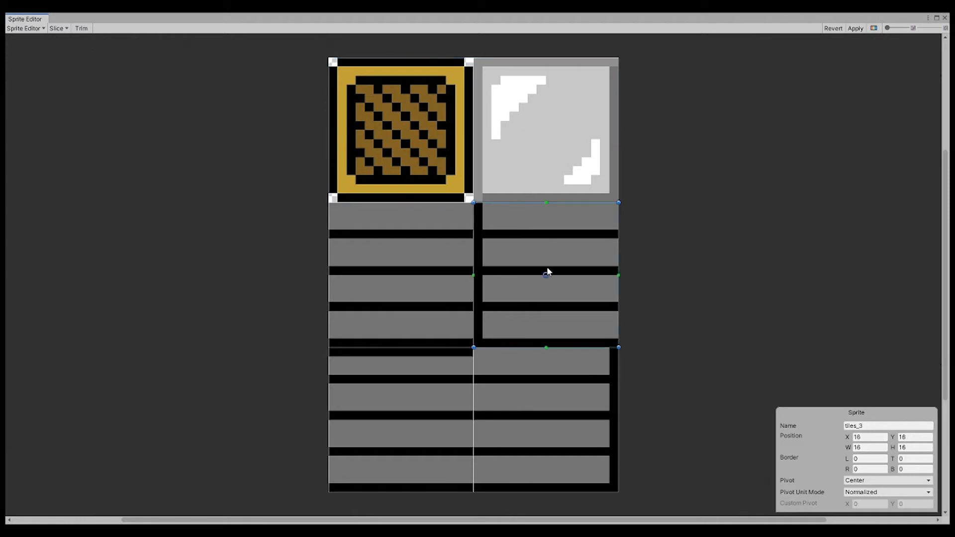
click(429, 261)
click(399, 407)
click(544, 429)
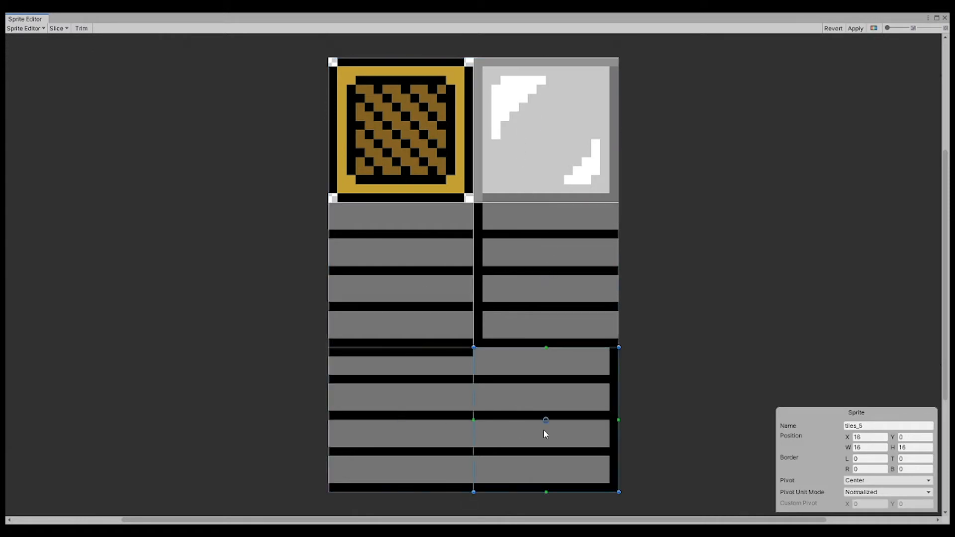
click(568, 267)
click(402, 278)
click(396, 145)
click(520, 143)
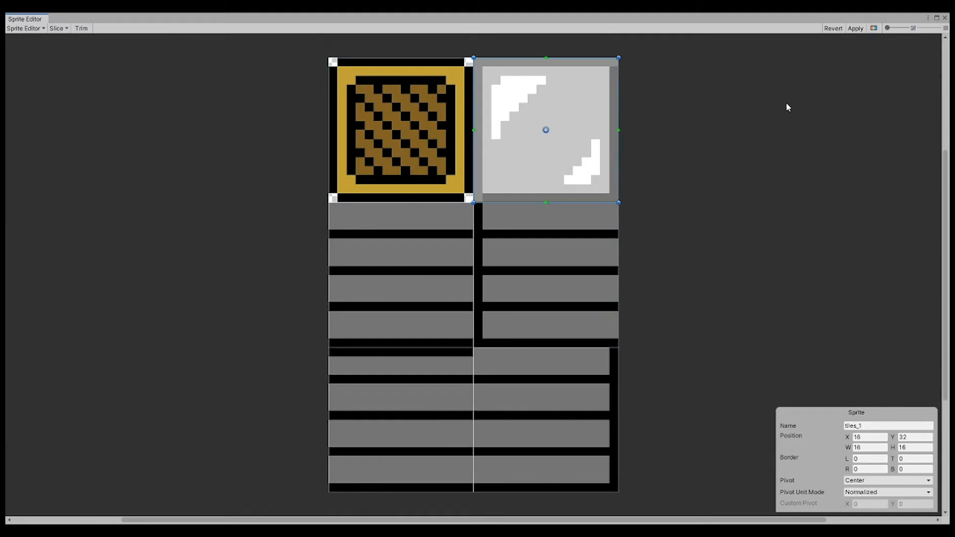
click(854, 33)
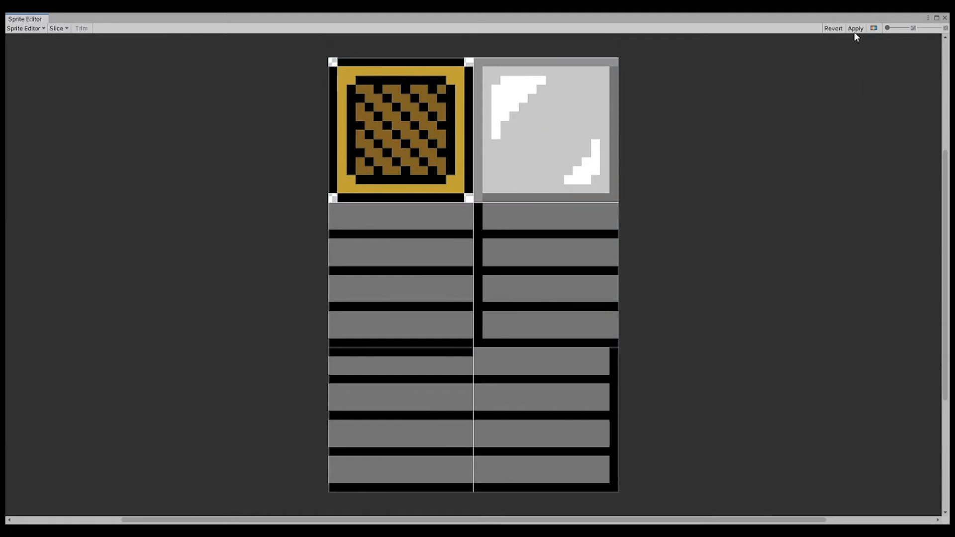
click(944, 18)
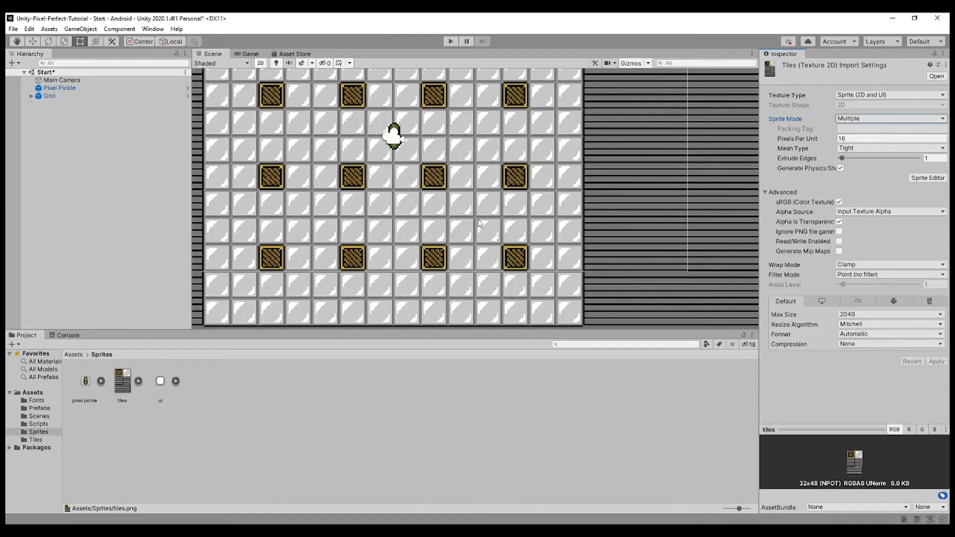
- Set the ui sprite's left, top and right borders to 4 pixels in the Sprite Editor and add a matching bottom border
click(162, 382)
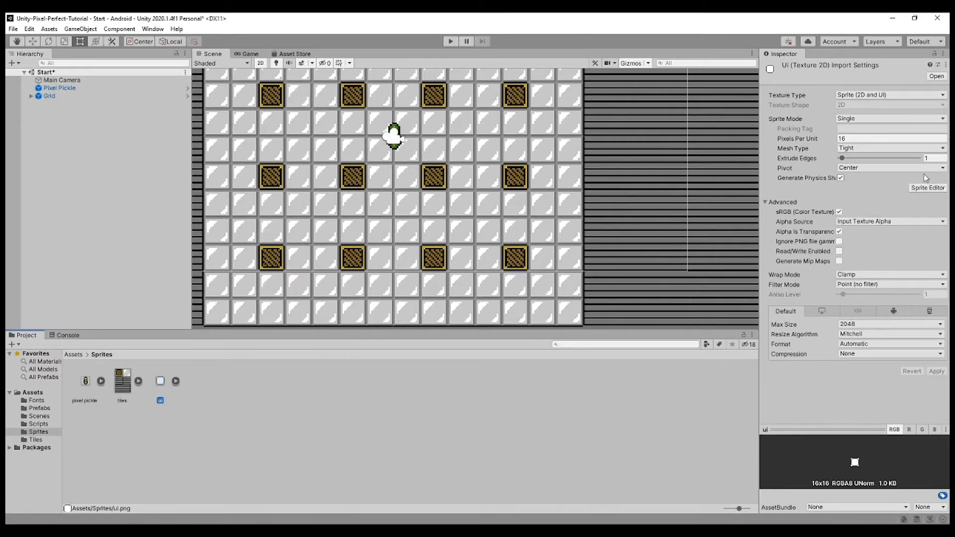
click(929, 190)
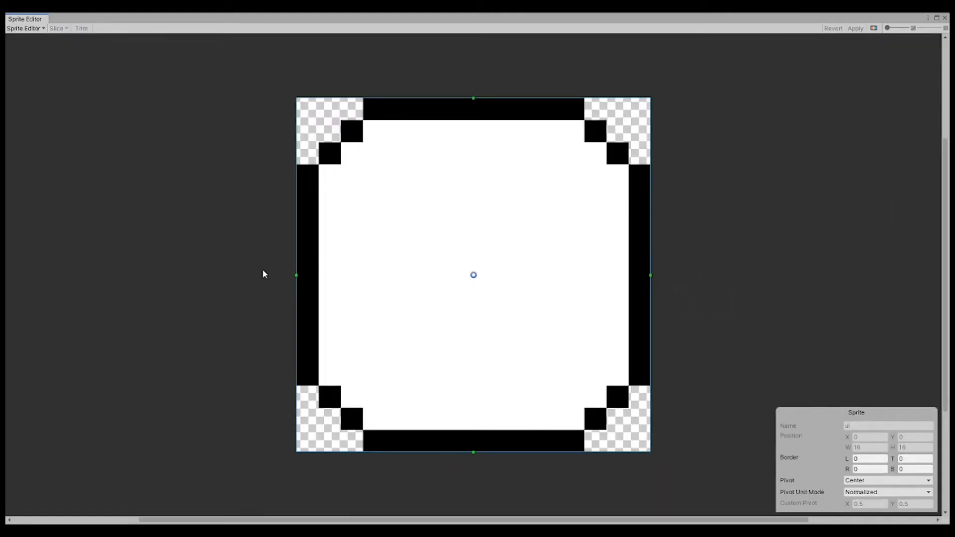
drag(297, 276, 381, 287)
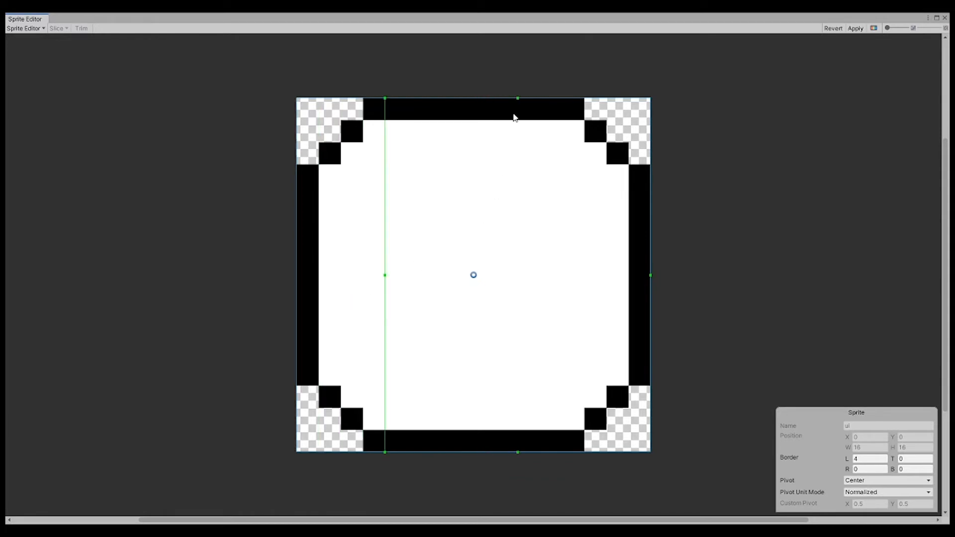
drag(519, 103, 520, 184)
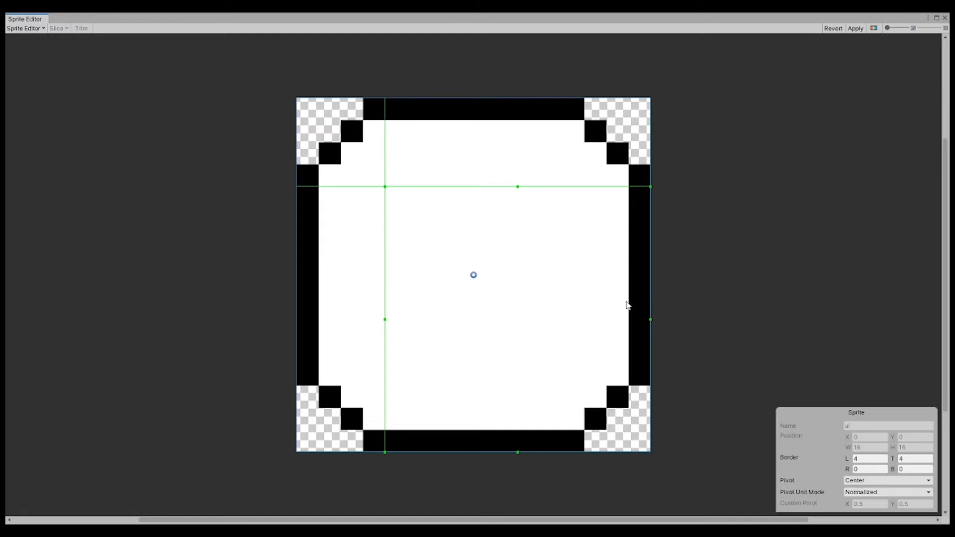
drag(647, 318, 561, 315)
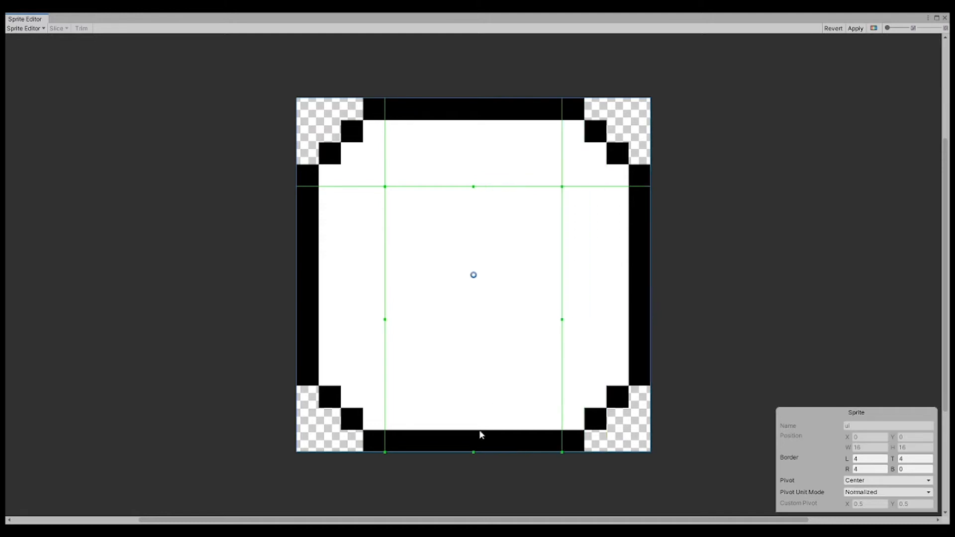
drag(473, 452, 476, 373)
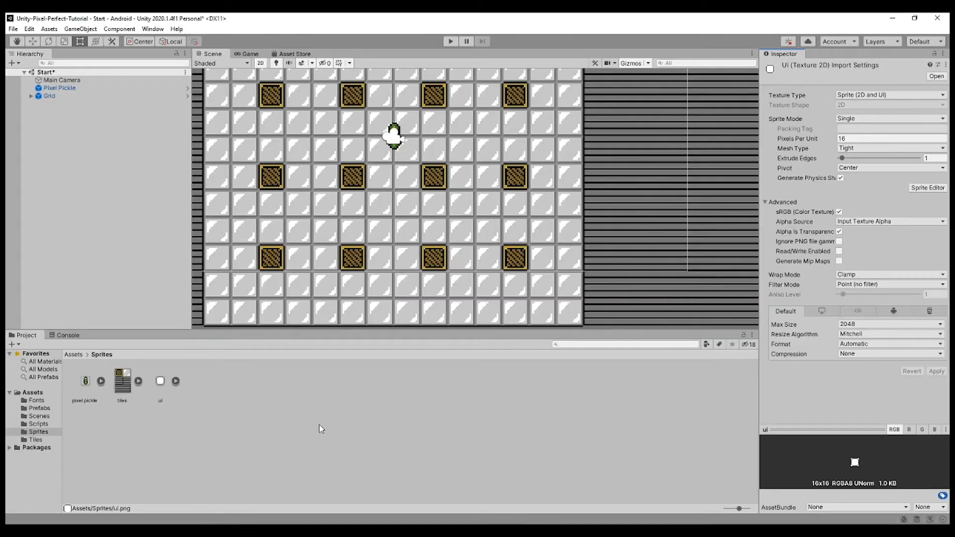
- Open the project's Quality settings and disable anti-aliasing for the Ultra quality level
click(31, 30)
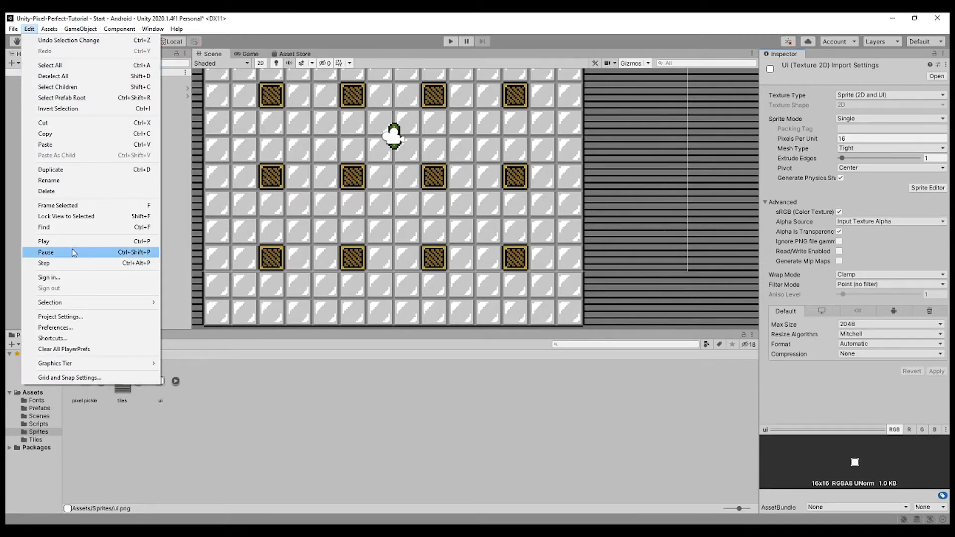
click(80, 317)
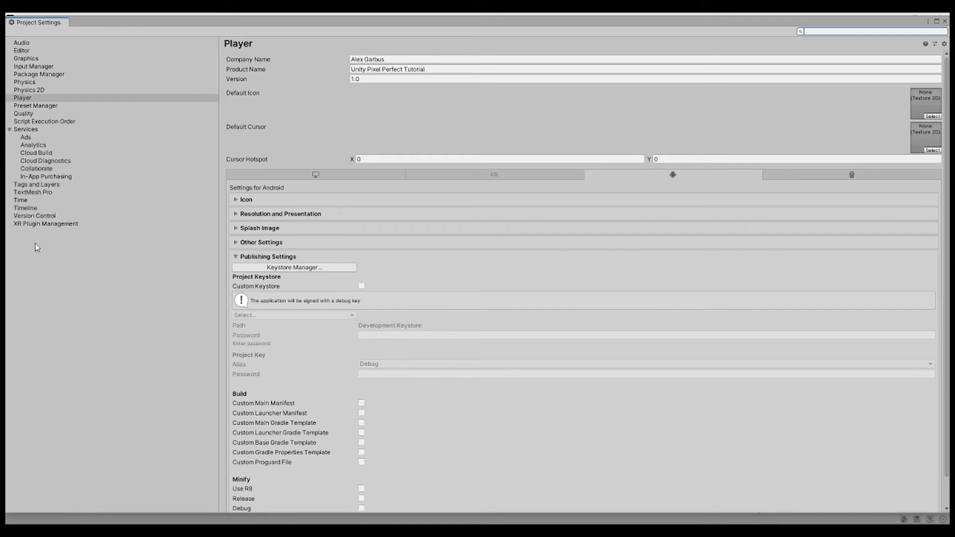
click(47, 114)
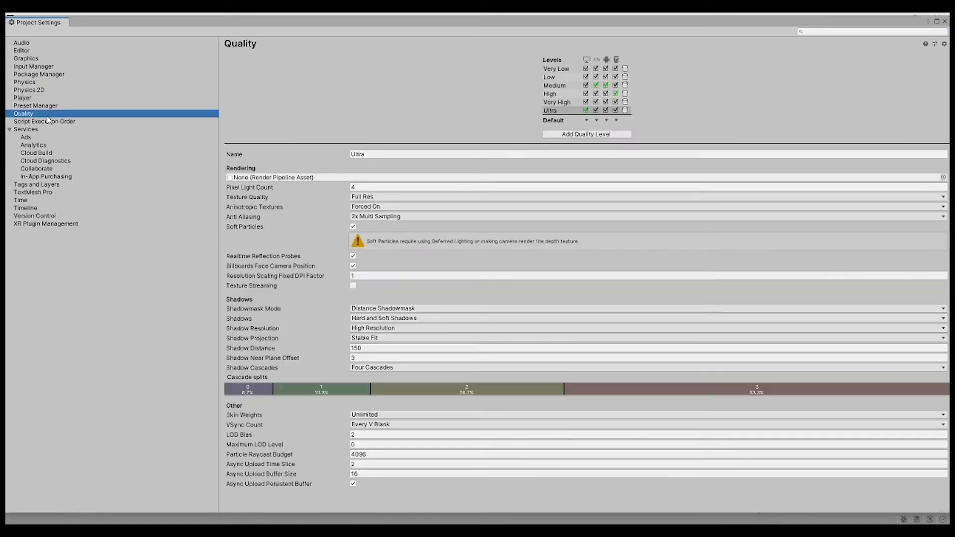
click(564, 111)
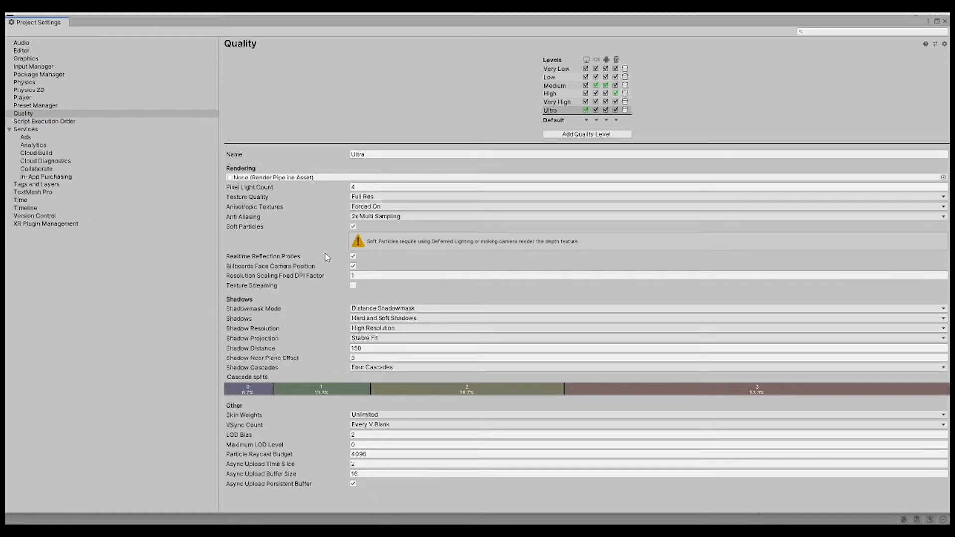
click(401, 216)
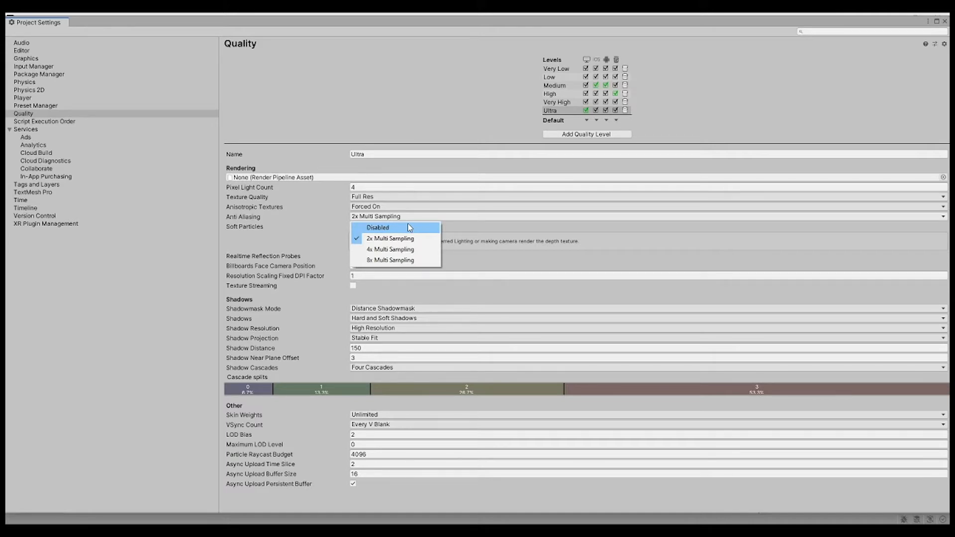
click(409, 228)
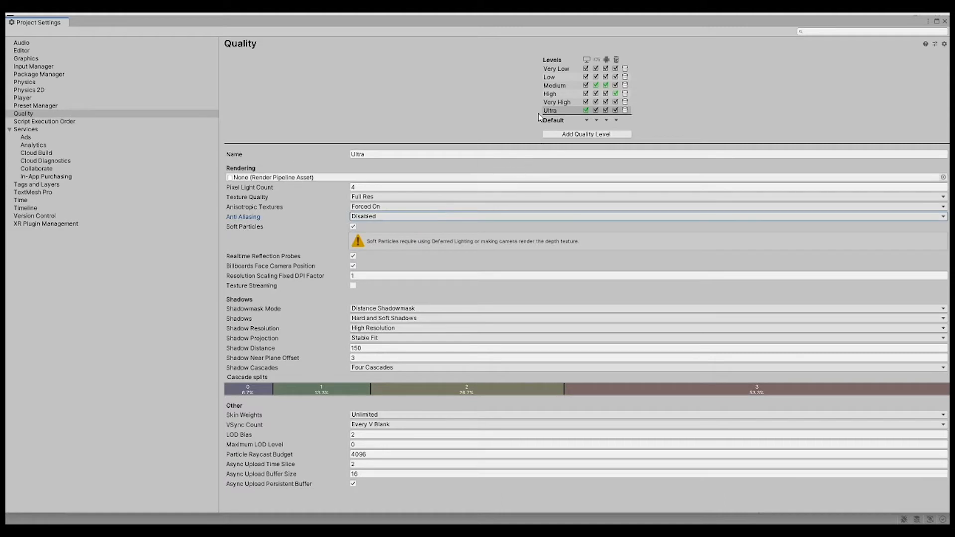
- Disable anti-aliasing for the Very High quality level
click(556, 102)
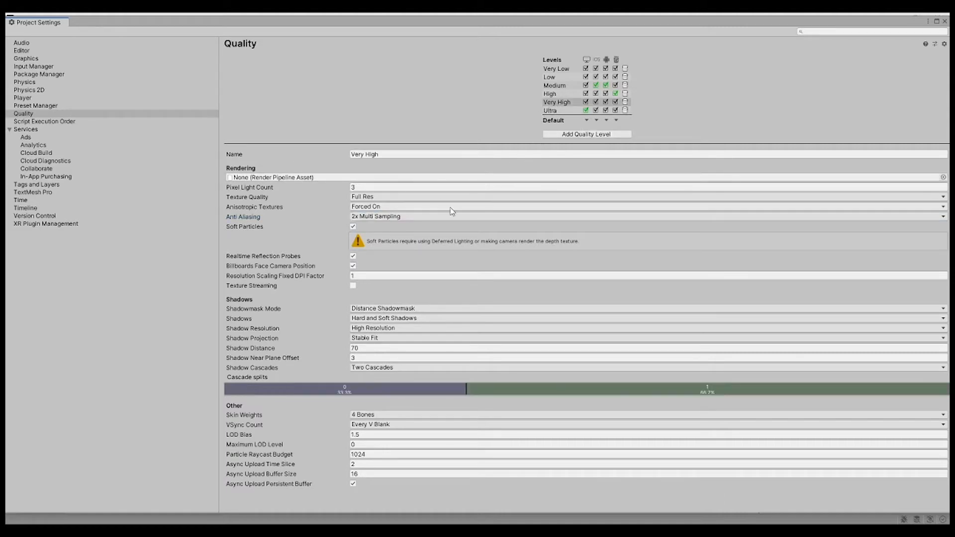
click(447, 217)
click(431, 226)
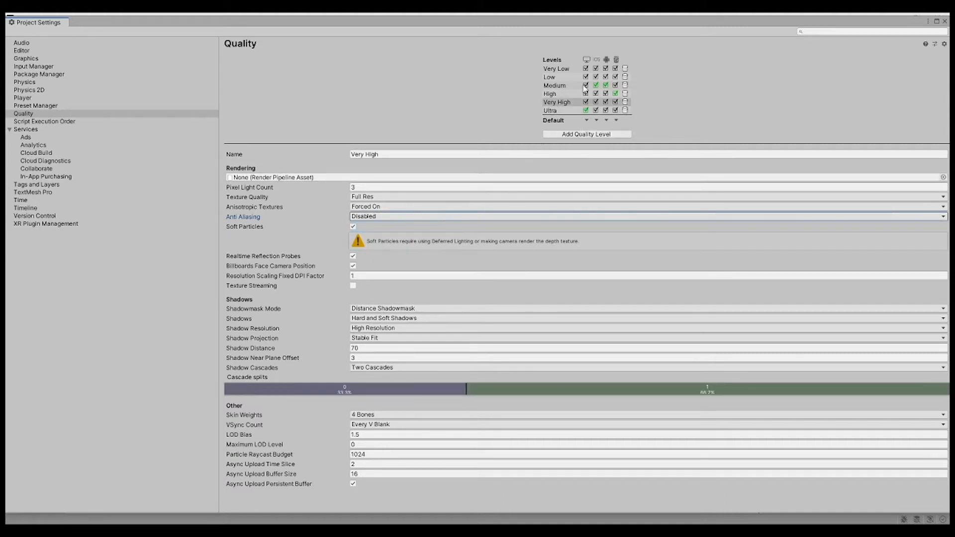
- Check the anti-aliasing setting of every quality level from Very Low to Ultra and close the project settings
click(571, 94)
click(446, 218)
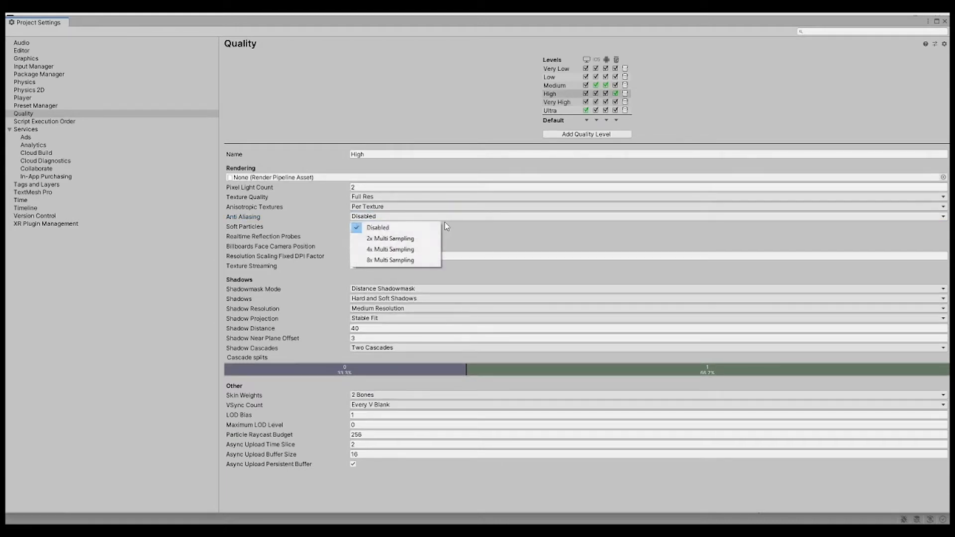
click(560, 85)
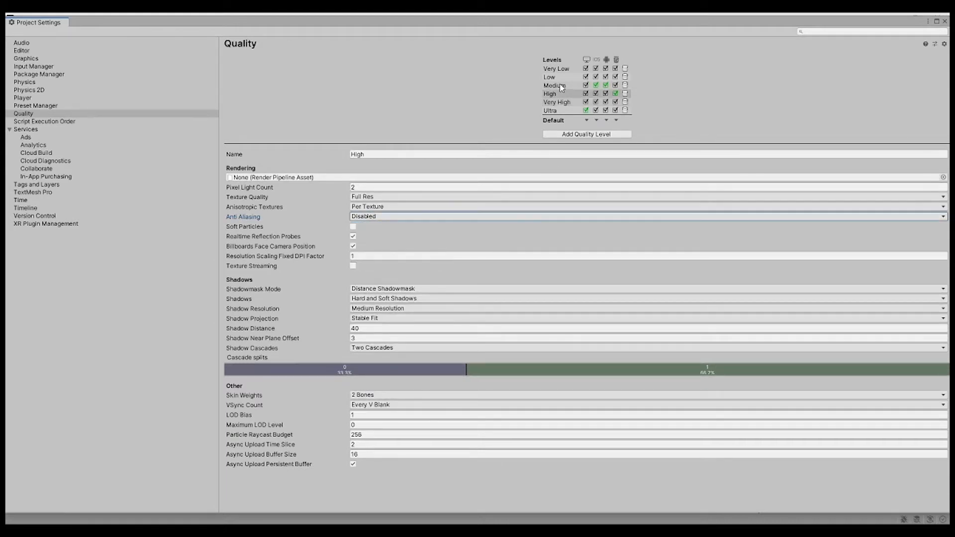
click(561, 95)
click(562, 101)
click(564, 109)
click(565, 79)
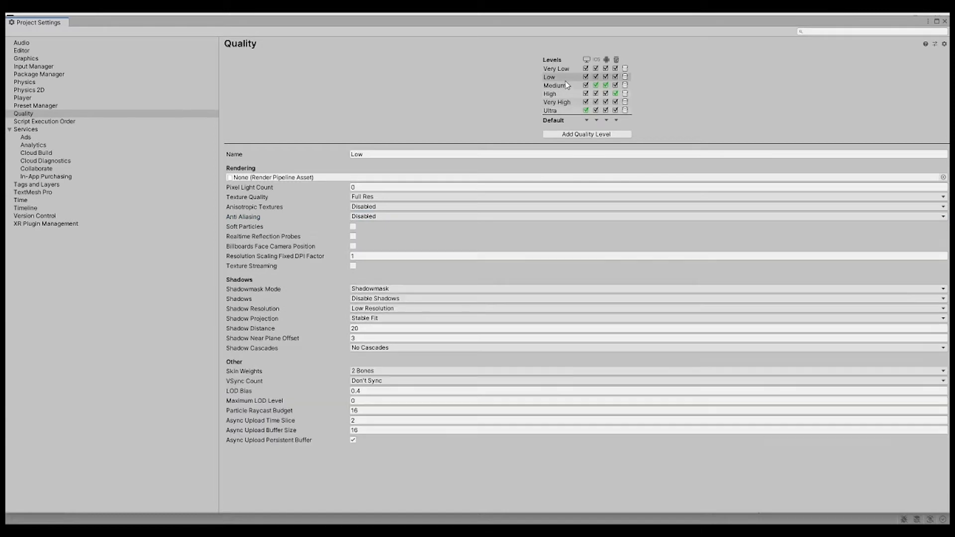
click(565, 85)
click(557, 78)
click(558, 84)
click(558, 79)
click(565, 71)
key(Down)
key(Down)
key(Down)
key(Down)
key(Down)
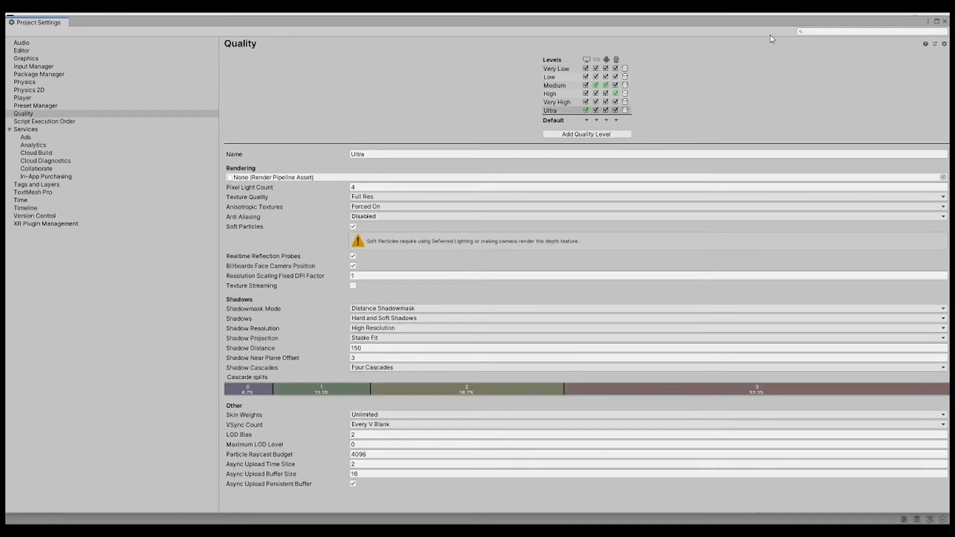
click(945, 21)
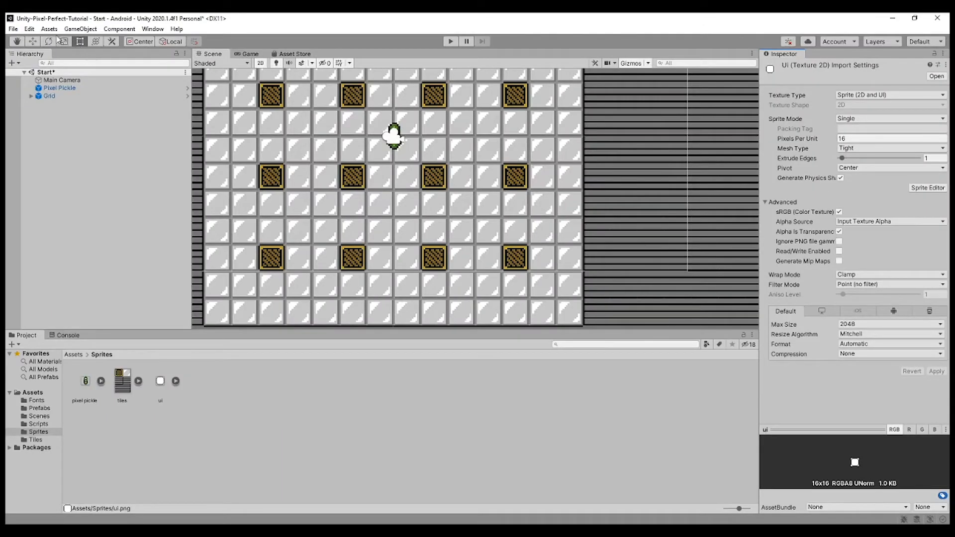
- Set the increment snap's move value to 1/16 with the axes linked in the Grid and Snap settings, and close them
click(29, 29)
click(70, 377)
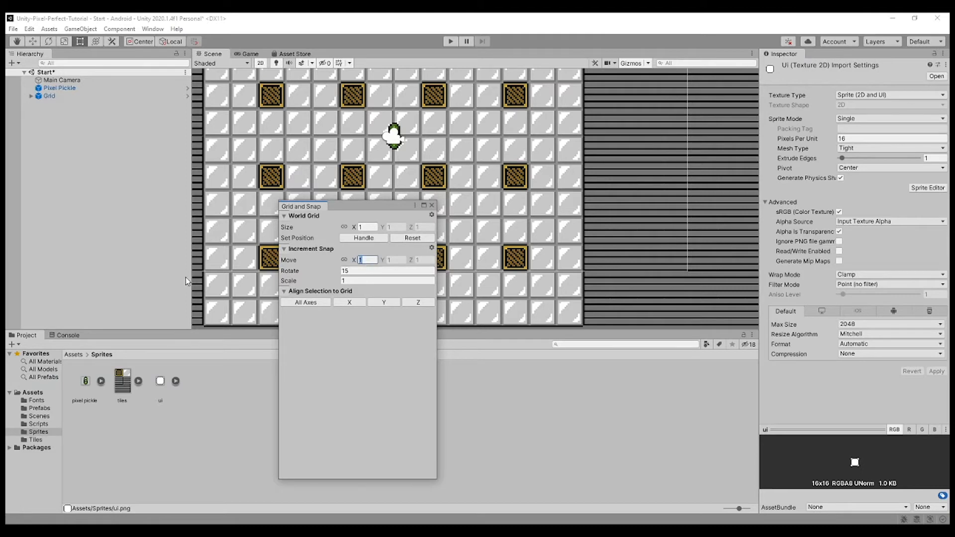
click(344, 260)
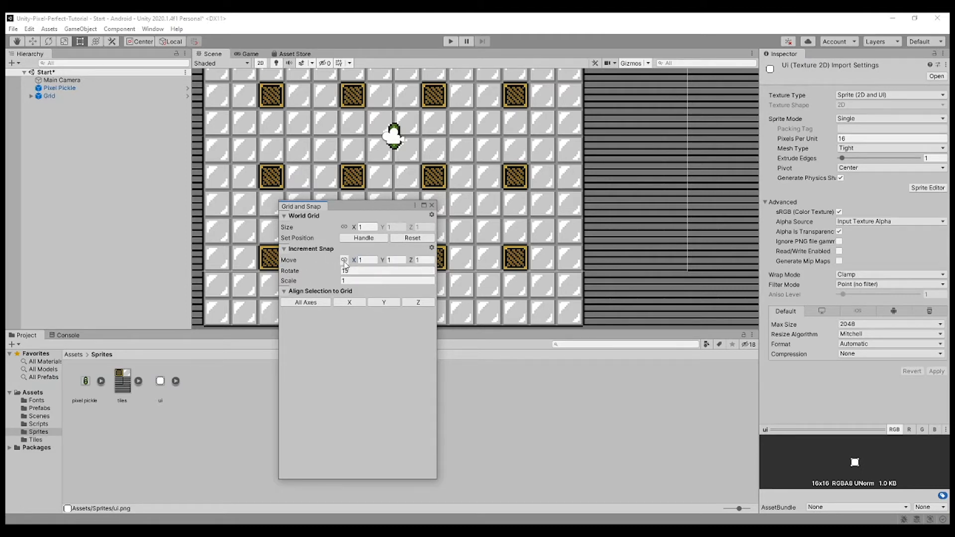
click(344, 260)
click(365, 260)
double_click(368, 260)
text(1/16)
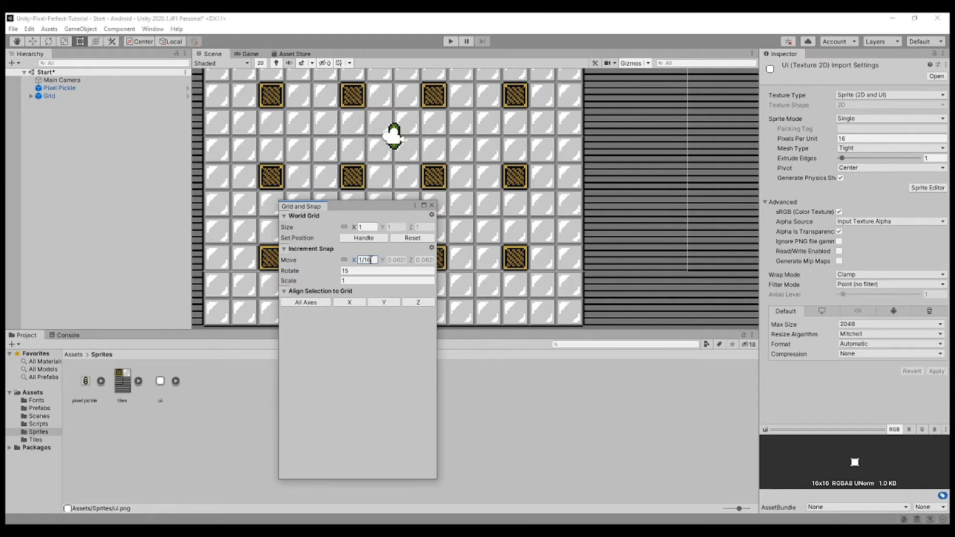
key(Return)
click(431, 205)
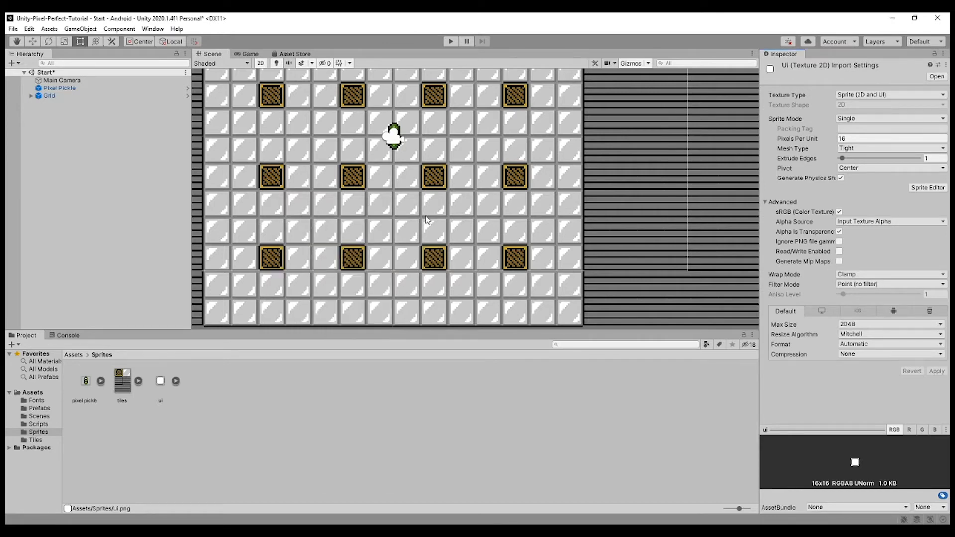
- Frame the Pixel Pickle in the scene and use the Move tool to shift it freely to an X position of about 0.214
click(69, 90)
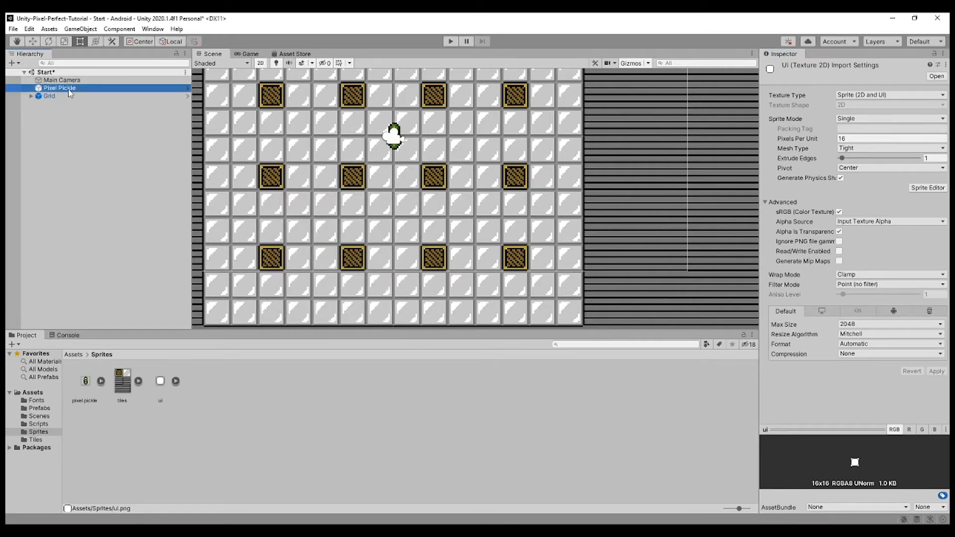
key(f)
scroll(572, 243, down, 5)
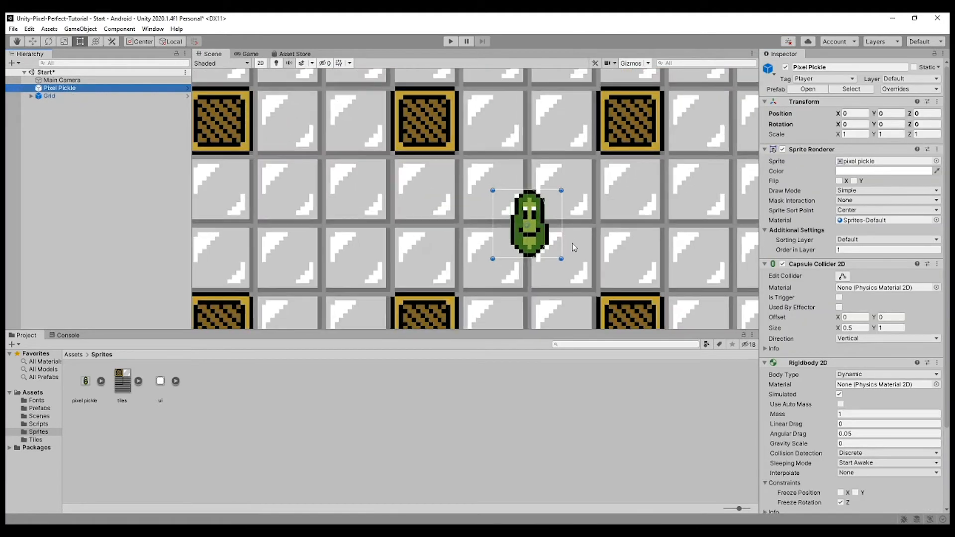
scroll(554, 247, up, 5)
scroll(542, 248, down, 4)
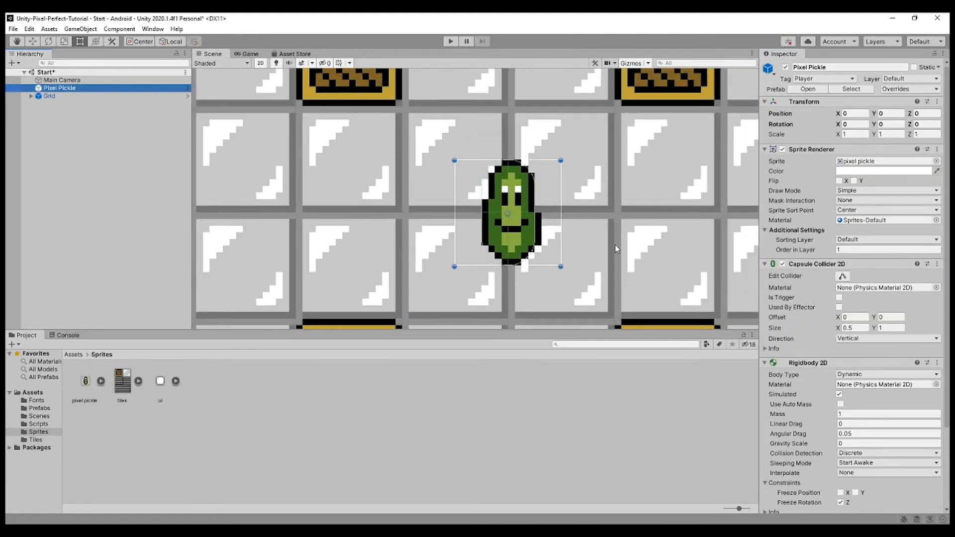
click(32, 42)
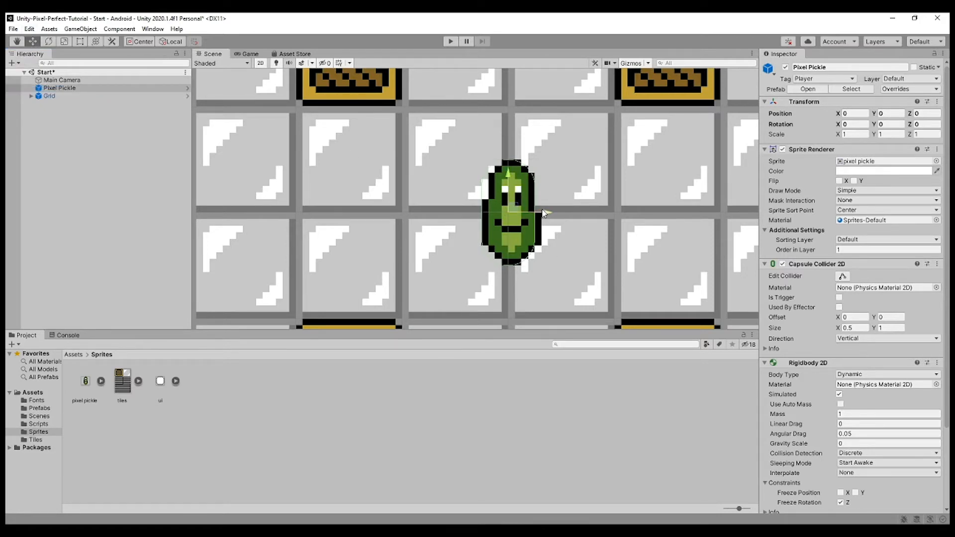
drag(543, 212, 567, 271)
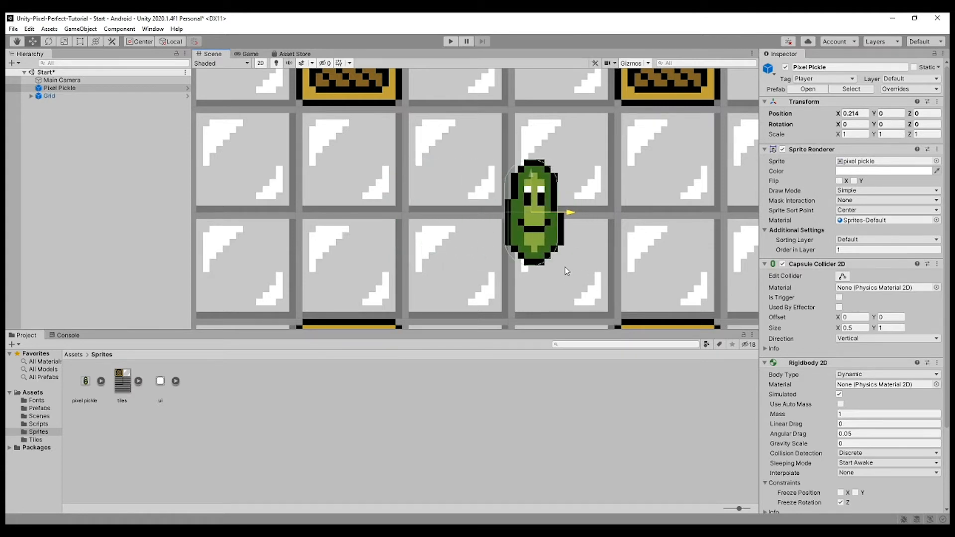
- Examine how the moved pickle's pixels line up with the tile pixels, and undo the move
scroll(545, 219, up, 8)
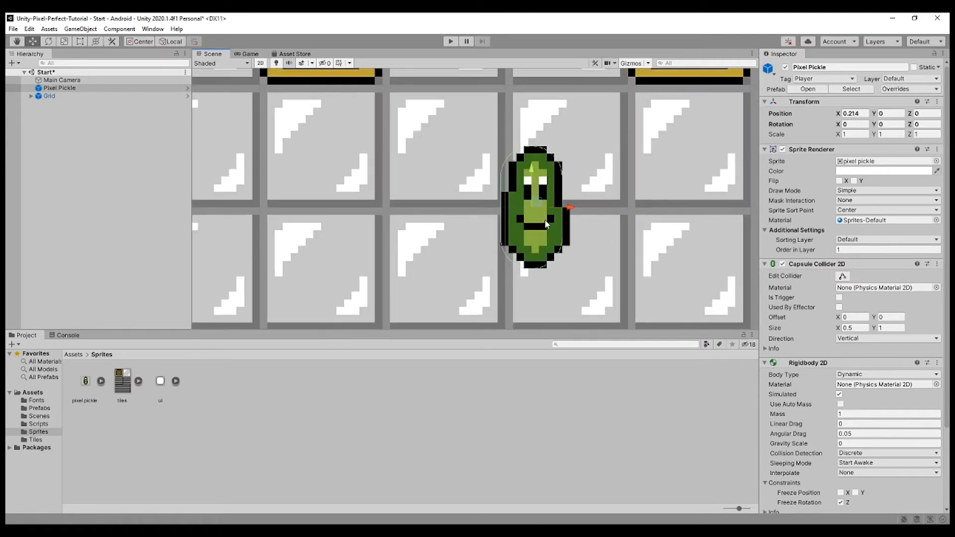
scroll(477, 119, down, 8)
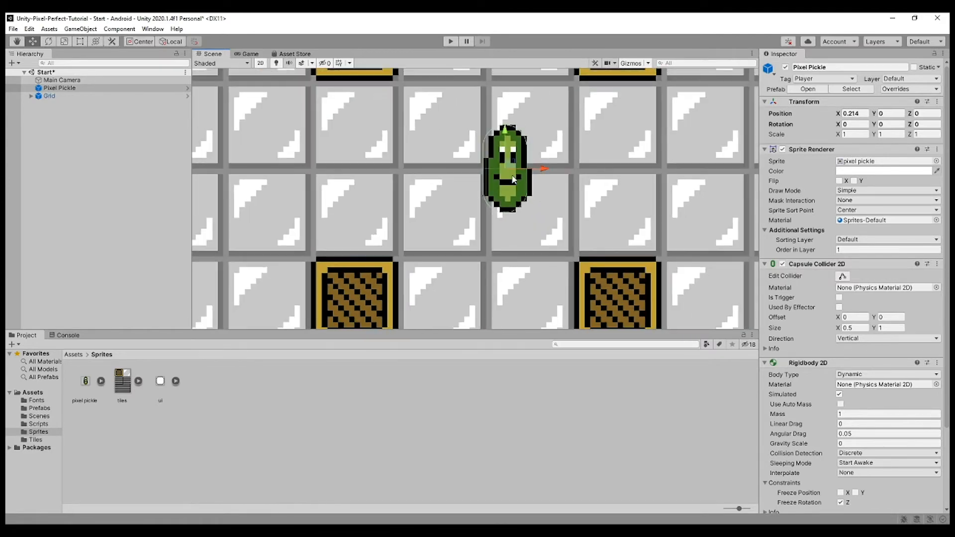
middle_drag(587, 170, 567, 191)
scroll(491, 216, up, 3)
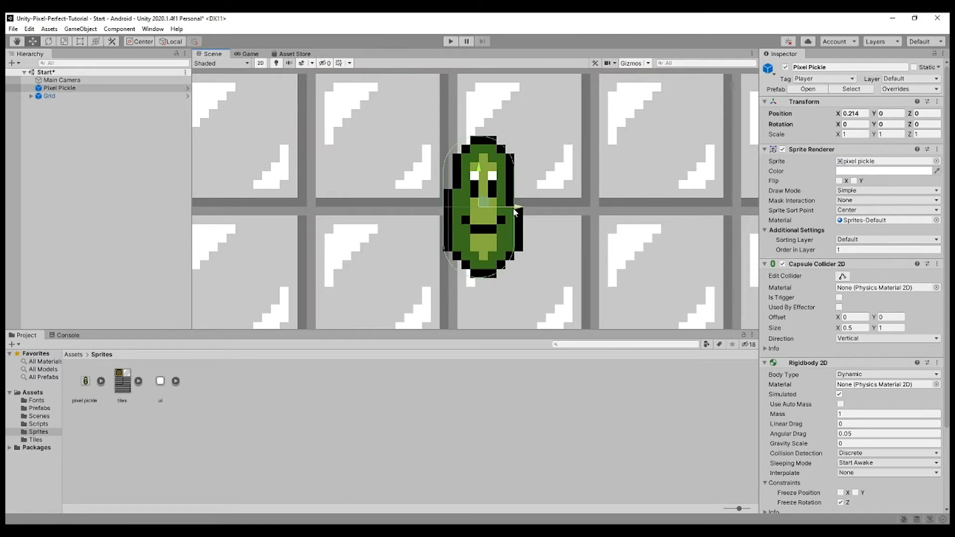
key(ctrl+z)
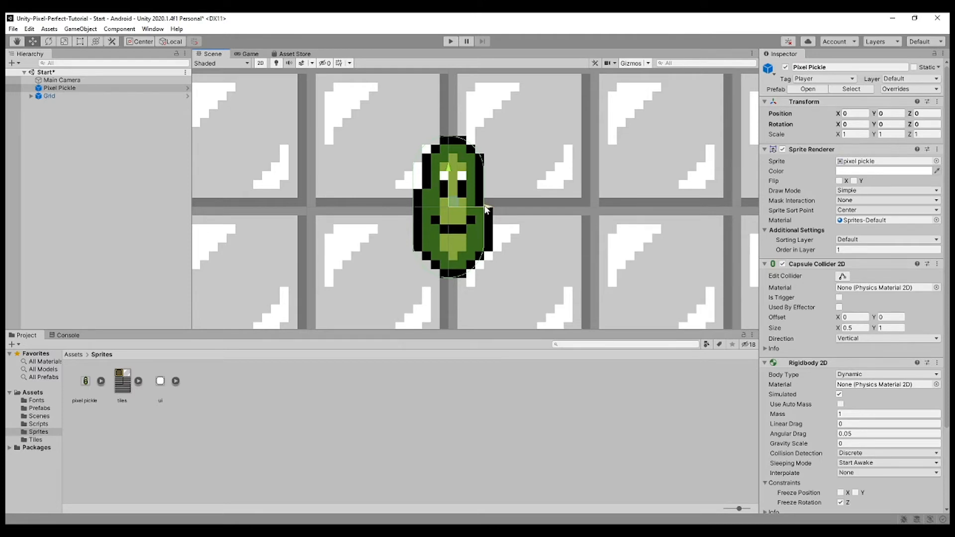
- Try another move of the Pixel Pickle along the X axis and undo it
drag(485, 209, 616, 287)
key(ctrl+z)
scroll(419, 202, down, 10)
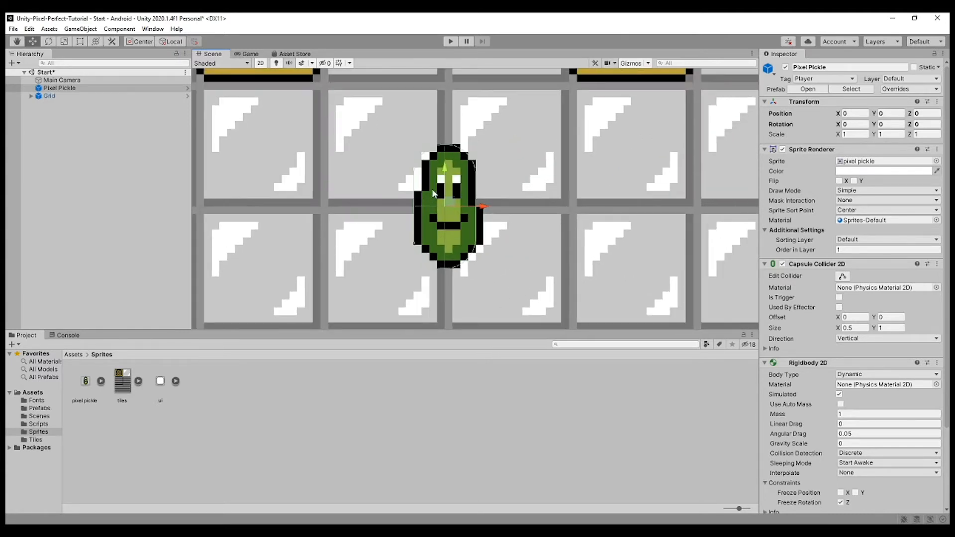
scroll(478, 202, down, 6)
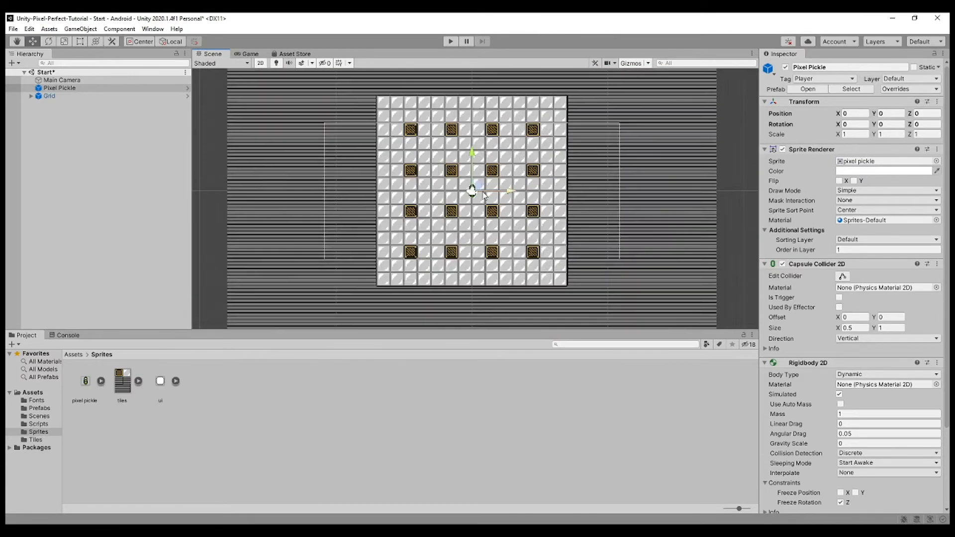
scroll(464, 220, up, 10)
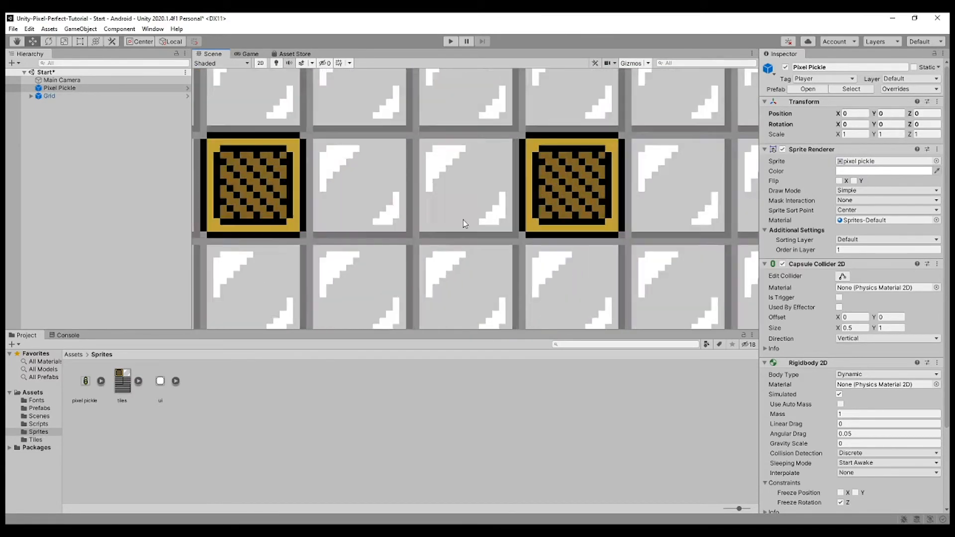
scroll(386, 198, down, 7)
middle_drag(339, 202, 507, 238)
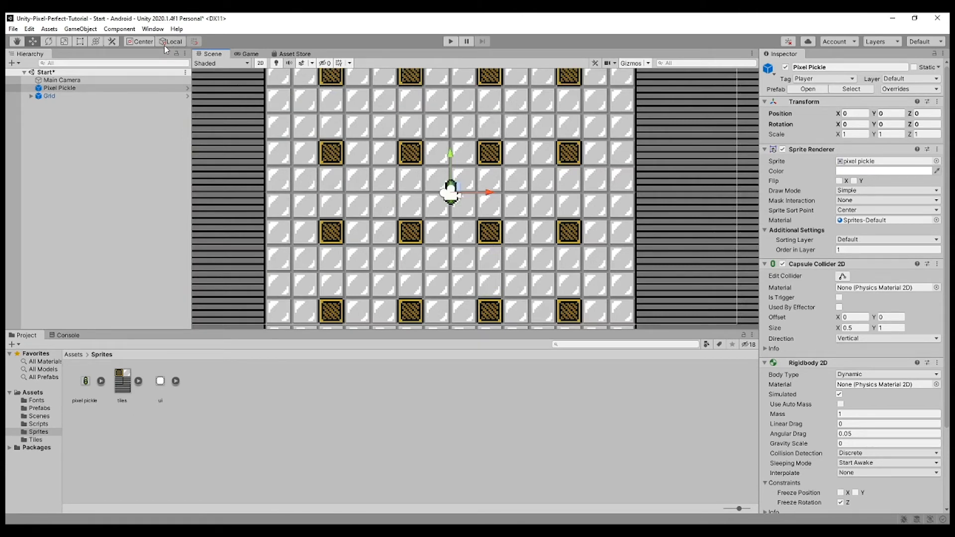
- Check the 2D Pixel Perfect package's installed version in the Package Manager and close the window
click(152, 29)
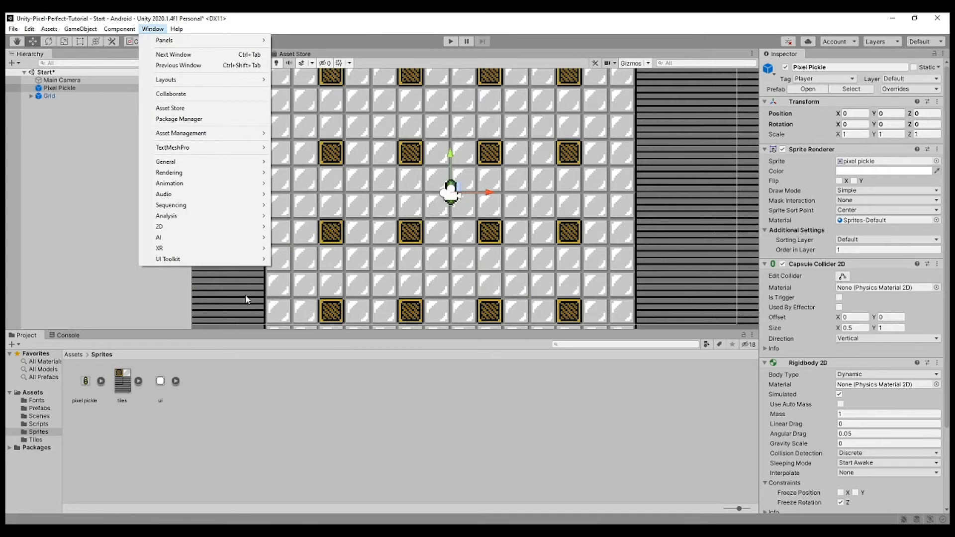
click(196, 118)
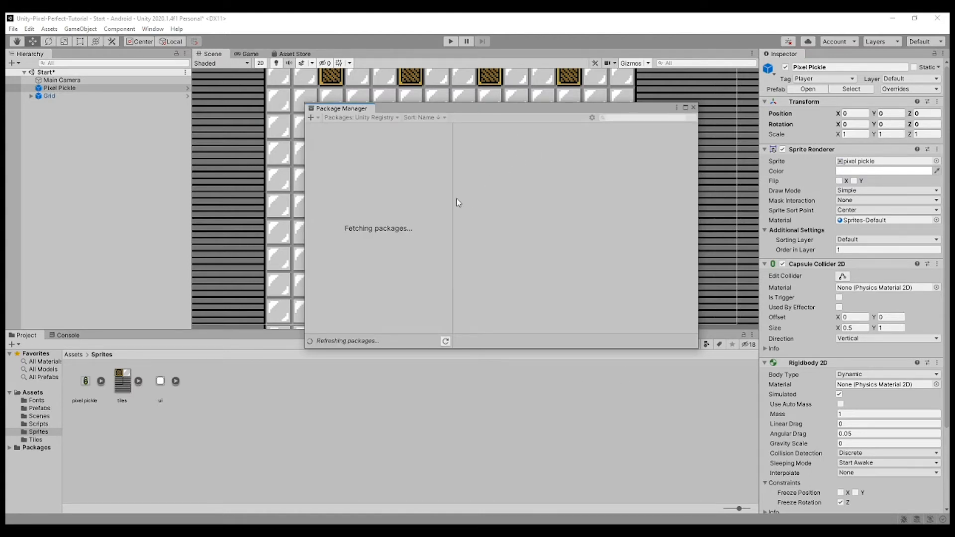
click(311, 153)
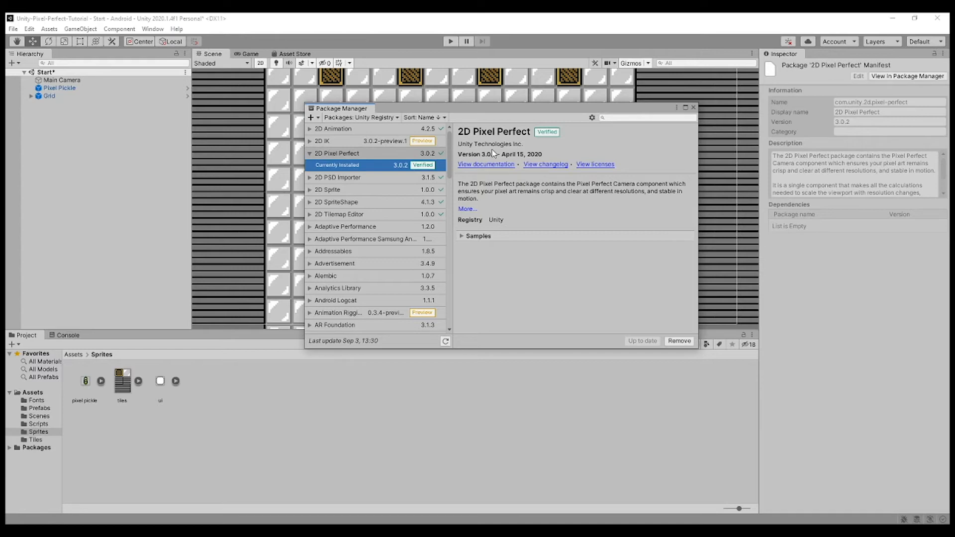
click(693, 108)
scroll(389, 205, up, 10)
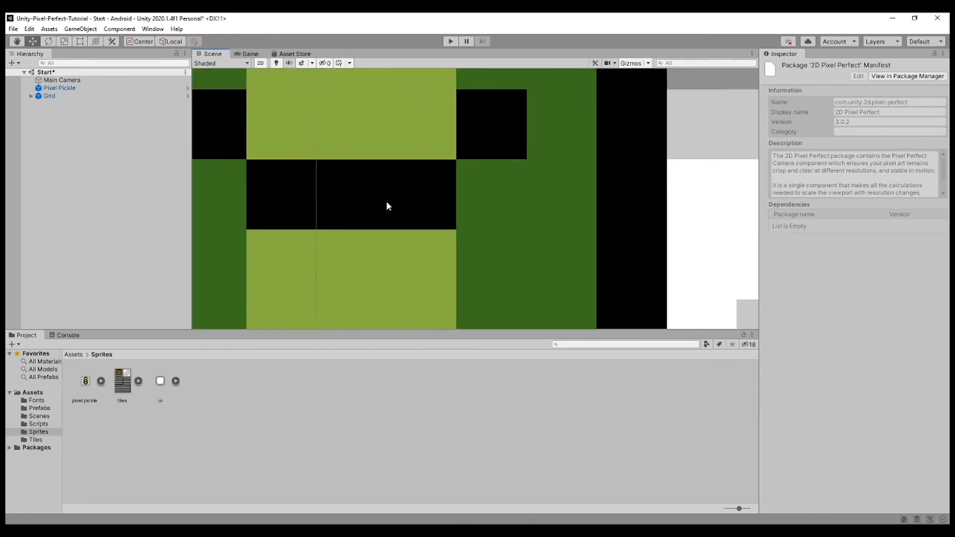
scroll(386, 204, down, 10)
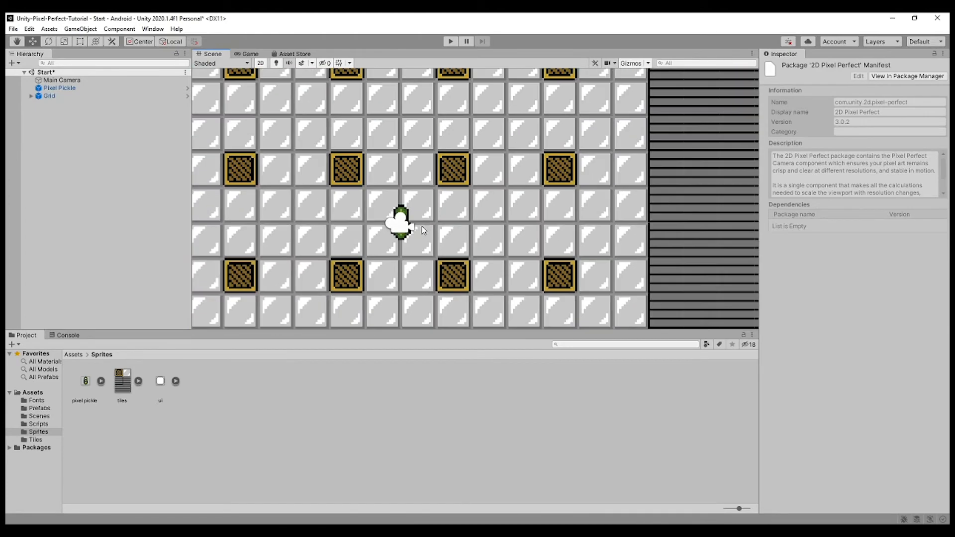
- Run the game, walk the Pixel Pickle in all directions across the tiled floor to inspect its pixel alignment, and stop playback
click(449, 41)
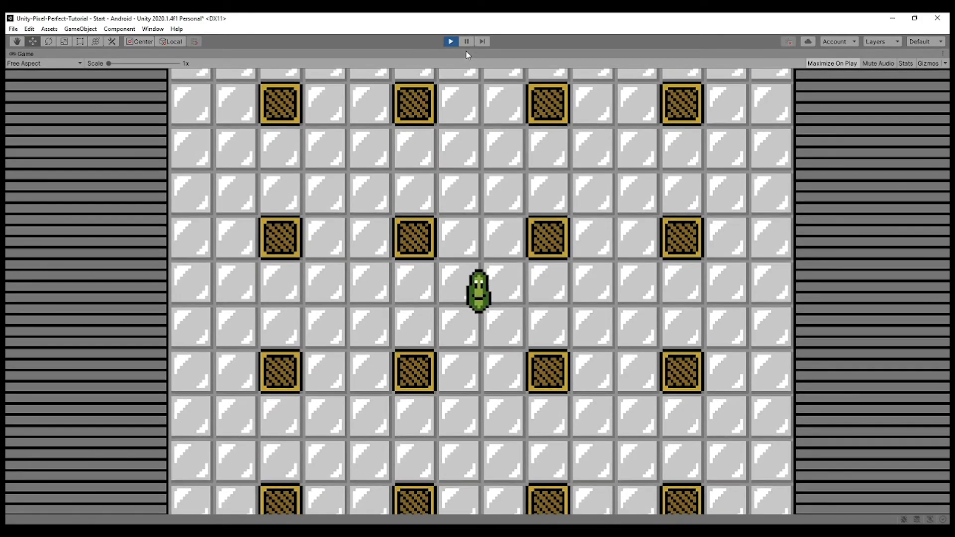
key(Left)
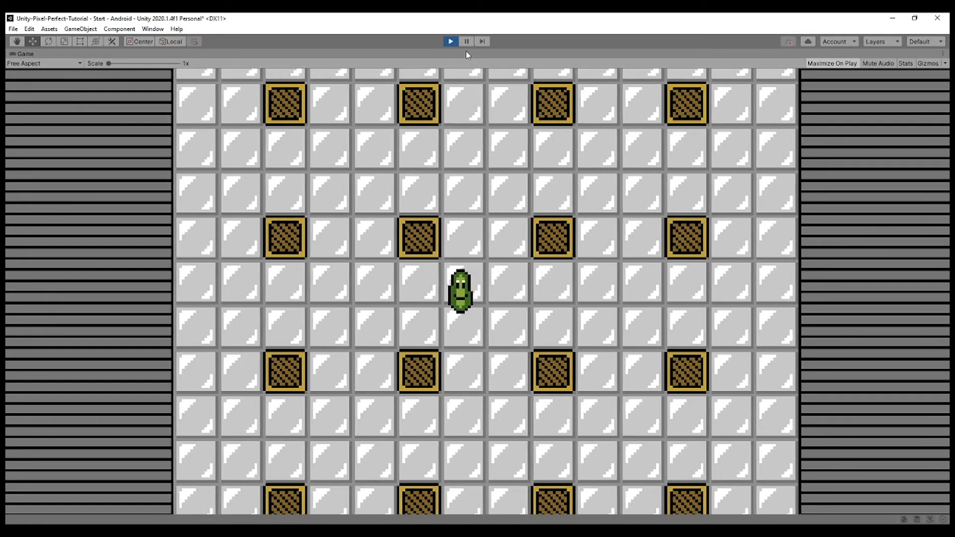
key(Up)
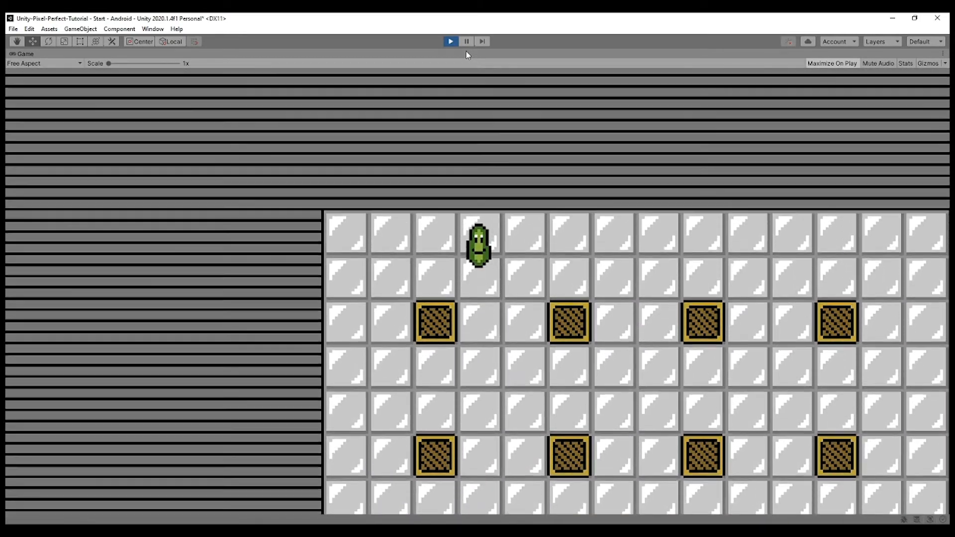
key(Right)
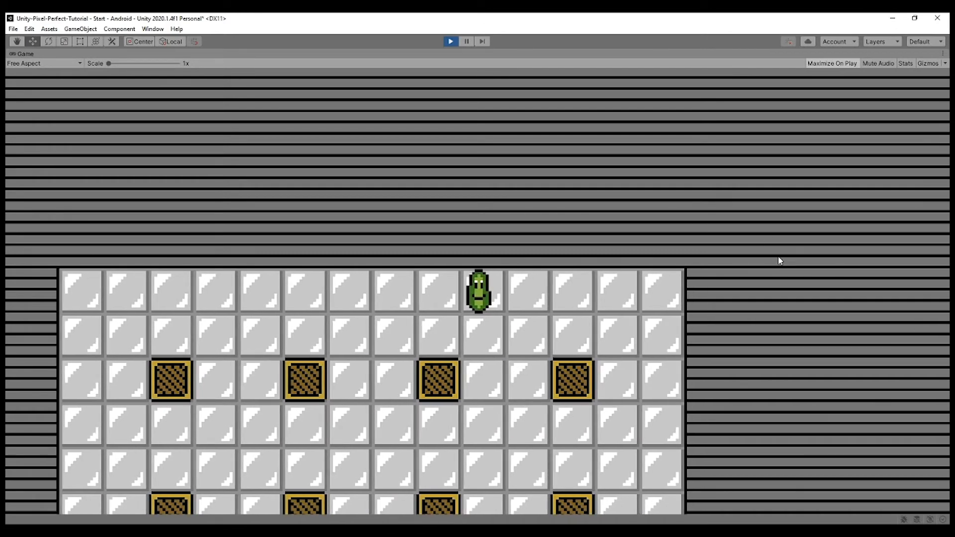
key(Down)
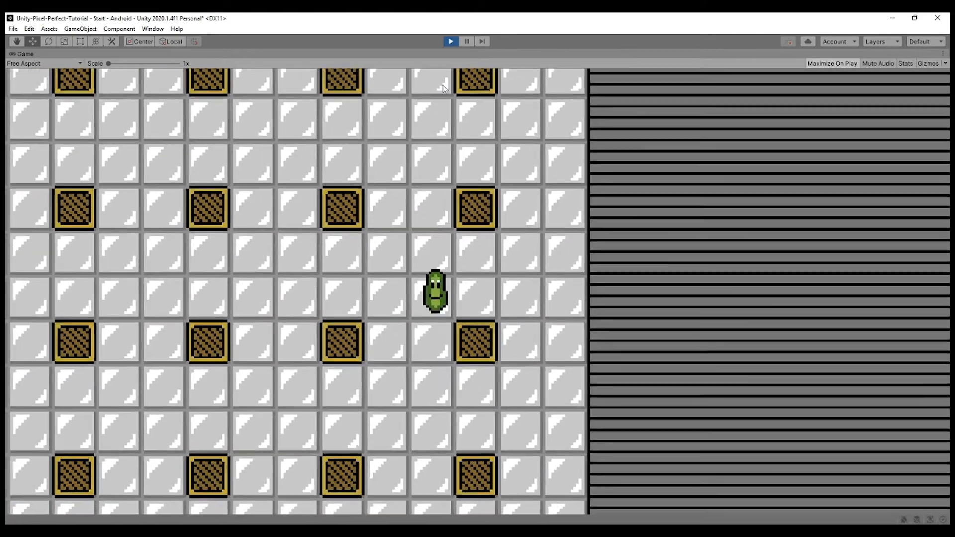
key(w)
key(s)
key(a)
key(w)
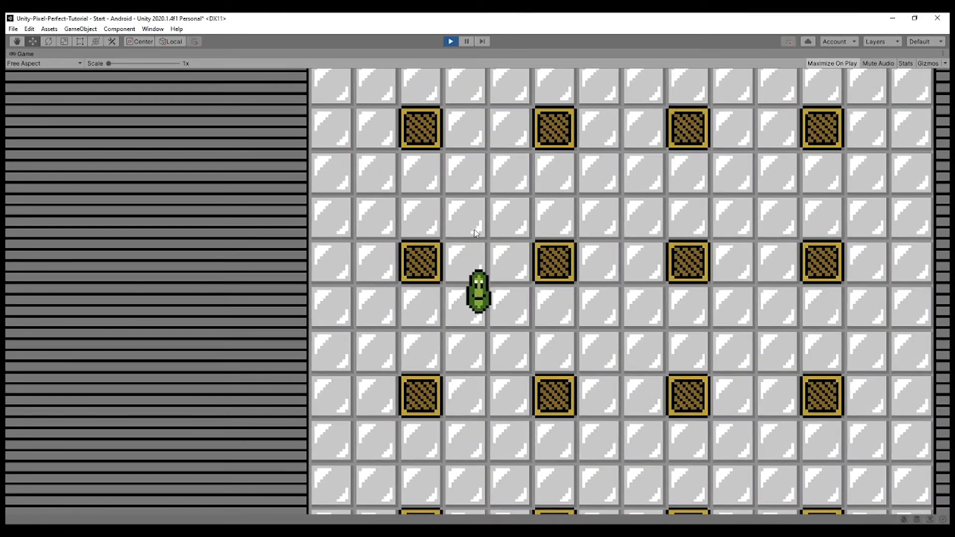
key(s)
key(d)
key(a)
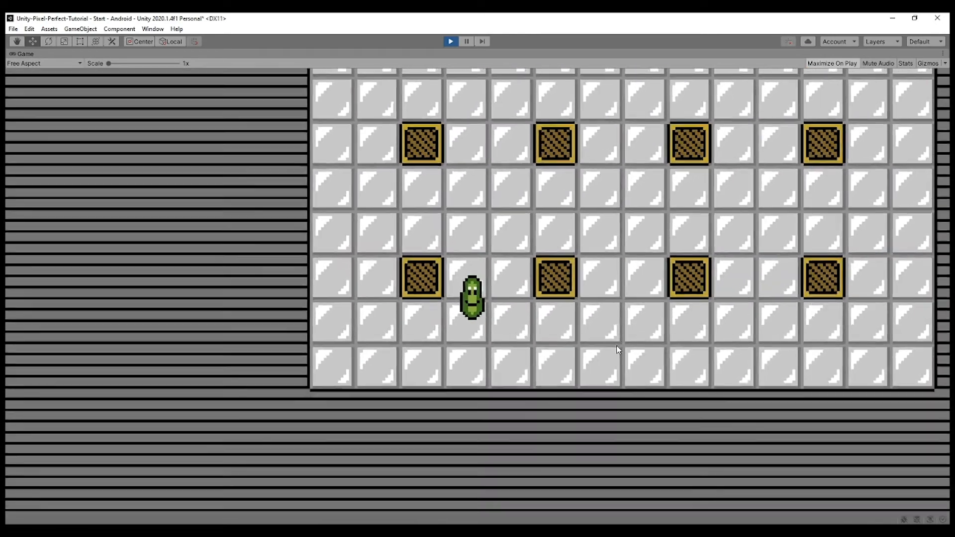
key(w)
key(d)
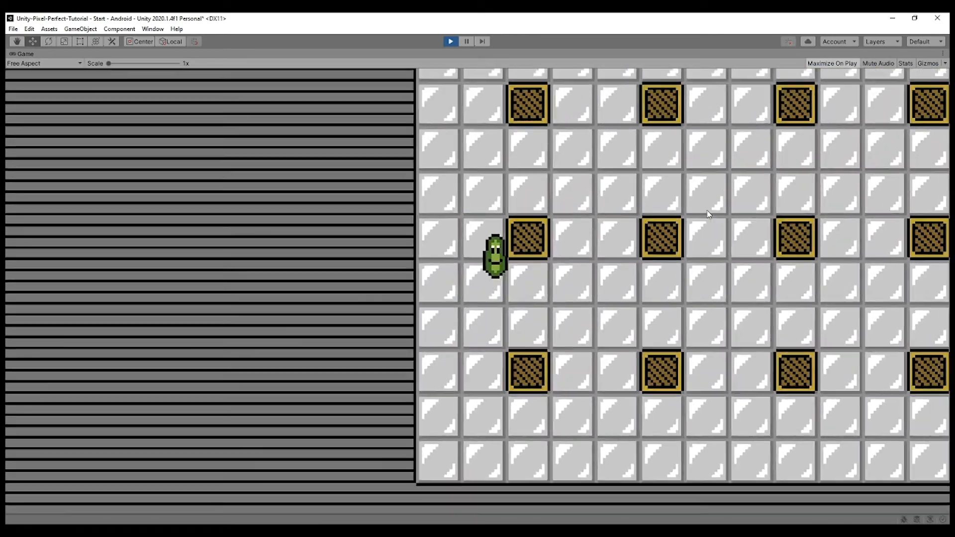
key(a)
key(d)
key(a)
key(w)
key(d)
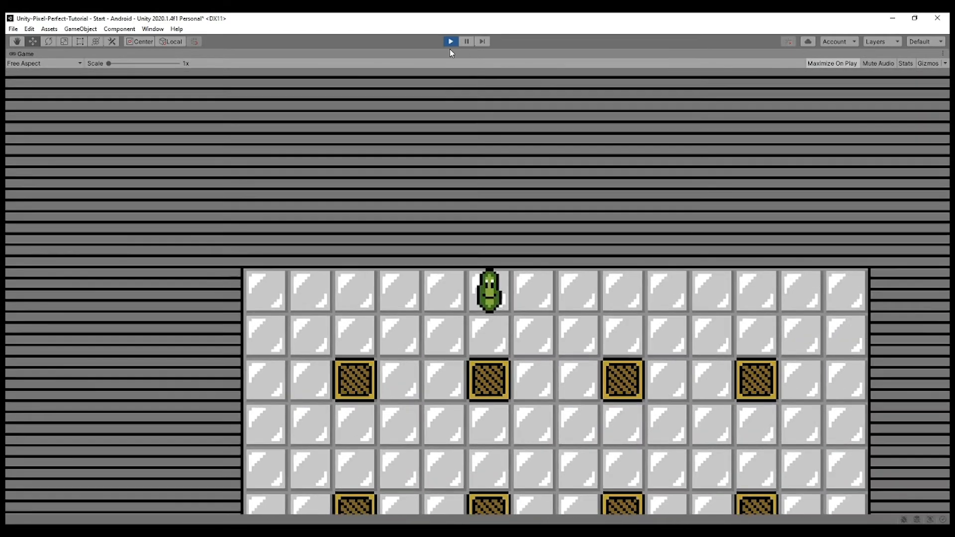
click(450, 45)
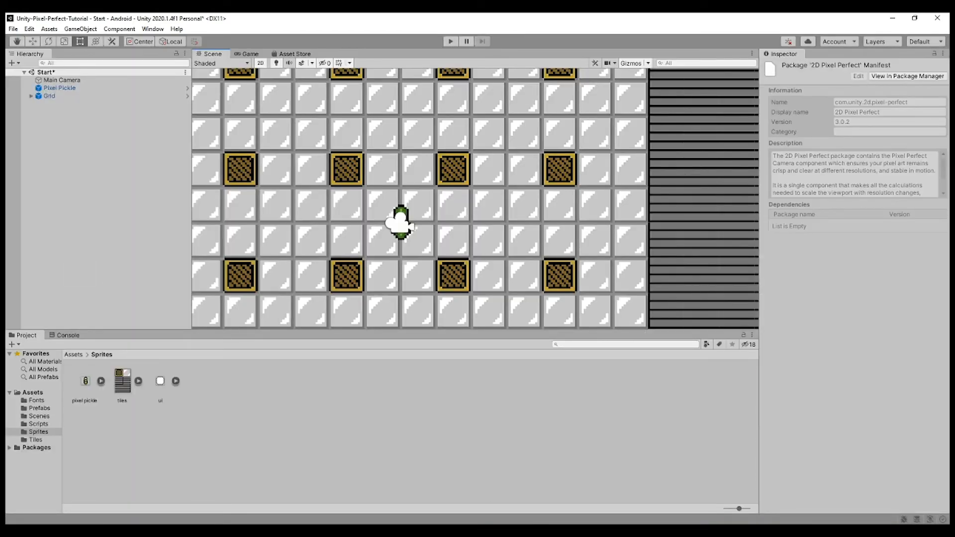
- Add a Pixel Perfect Camera component to the Main Camera
click(106, 81)
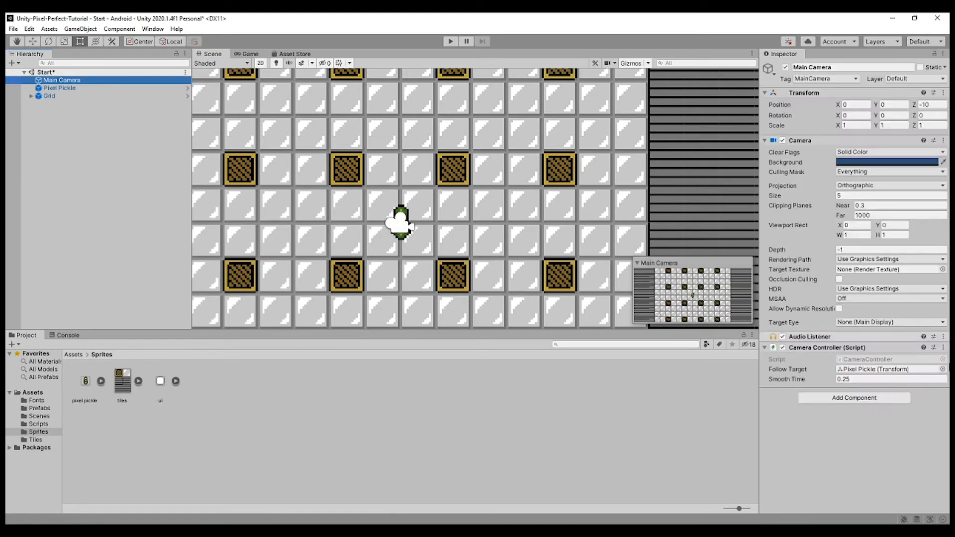
click(868, 400)
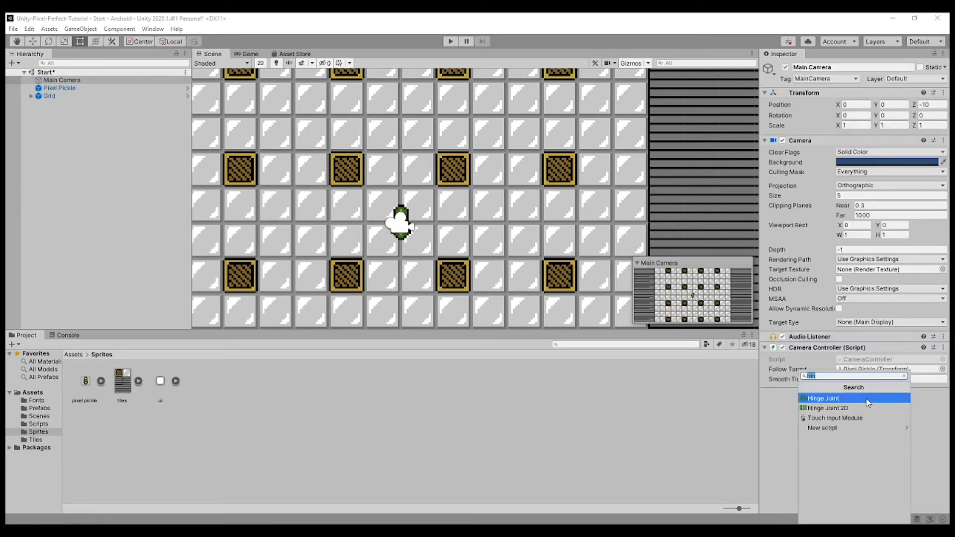
text(pixel)
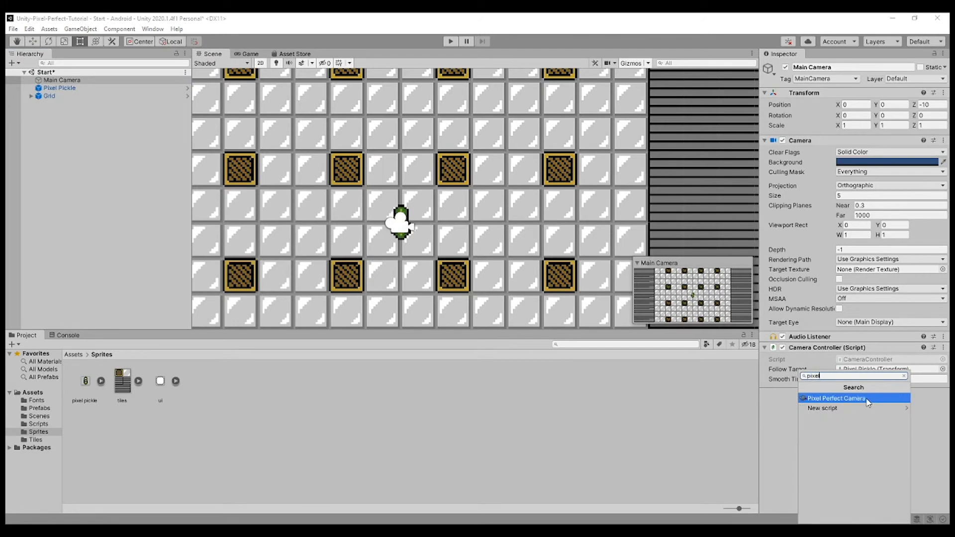
click(868, 401)
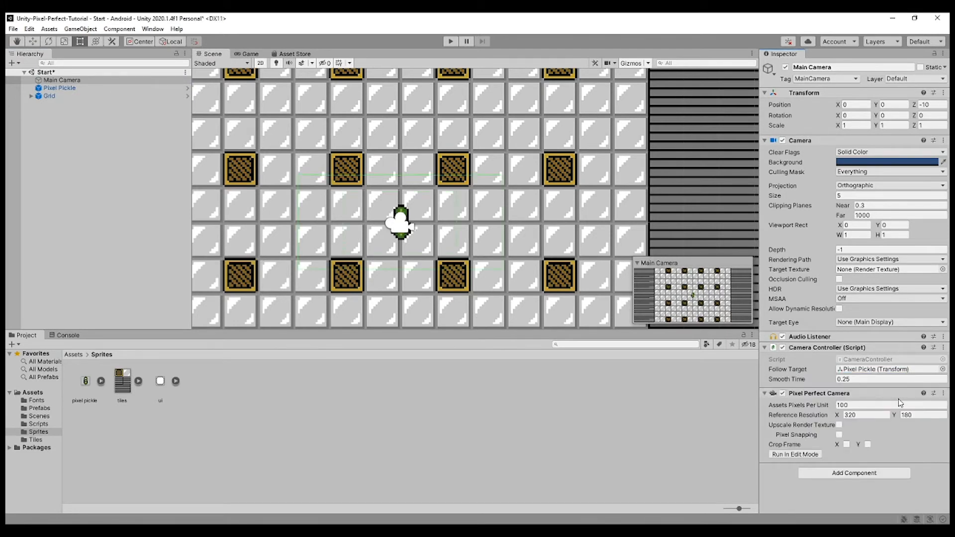
- Turn on Run In Edit Mode for the Pixel Perfect Camera and preview the result in the Game view
scroll(492, 194, down, 5)
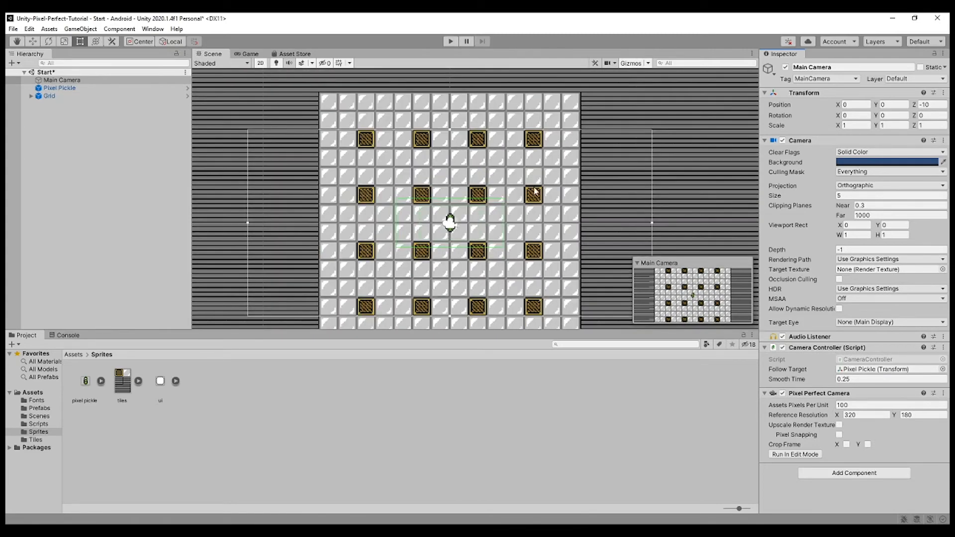
scroll(409, 263, up, 3)
scroll(530, 177, up, 3)
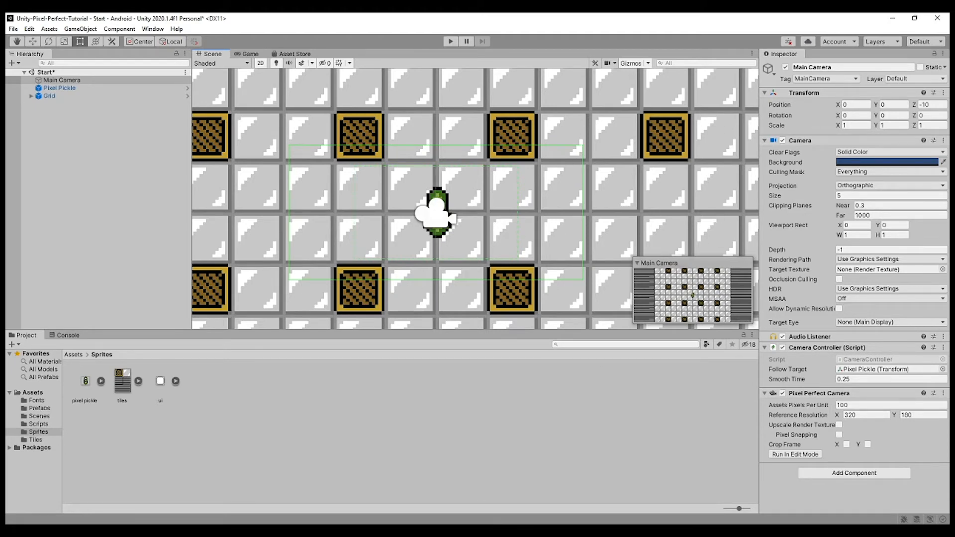
click(793, 455)
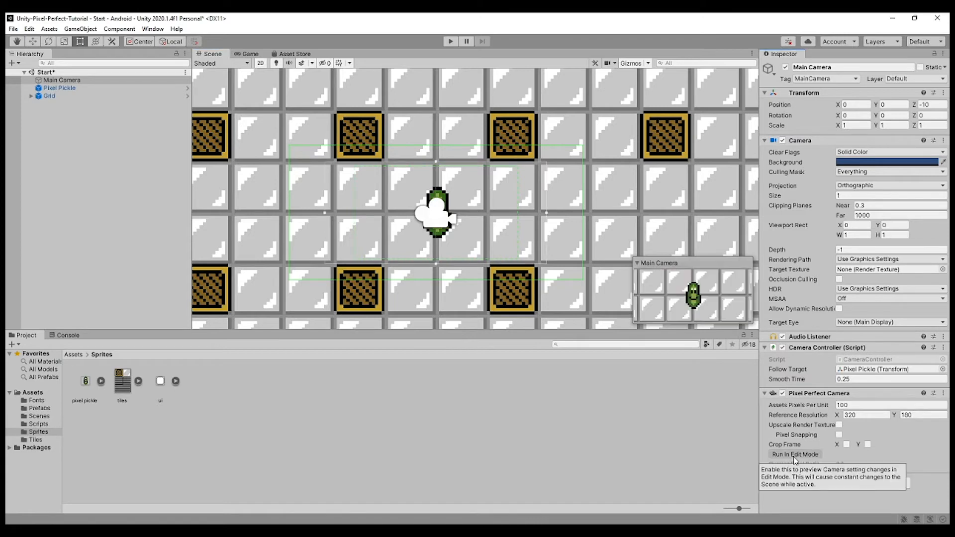
click(244, 55)
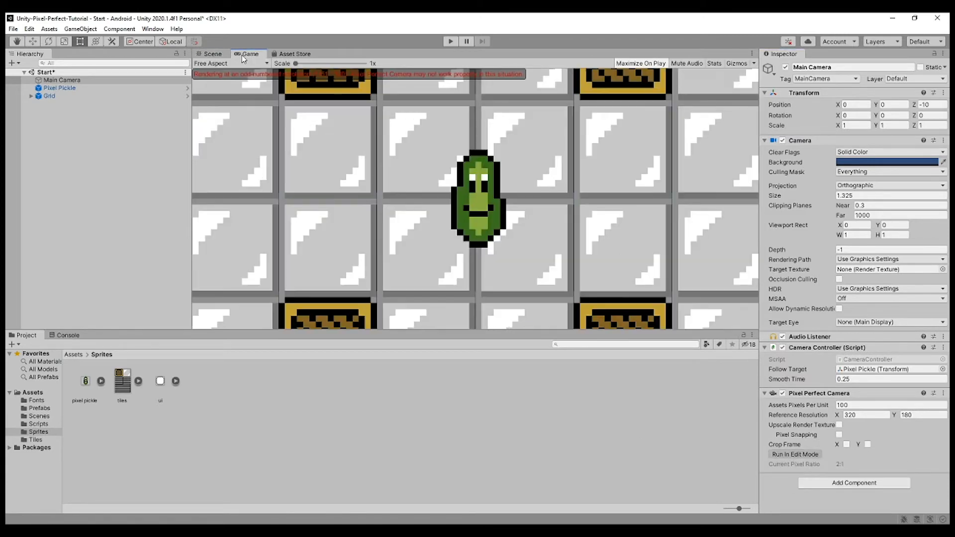
- Compare the Scene and Game views with Run In Edit Mode active while resizing the view area
click(211, 53)
click(249, 54)
click(794, 453)
drag(499, 329, 492, 294)
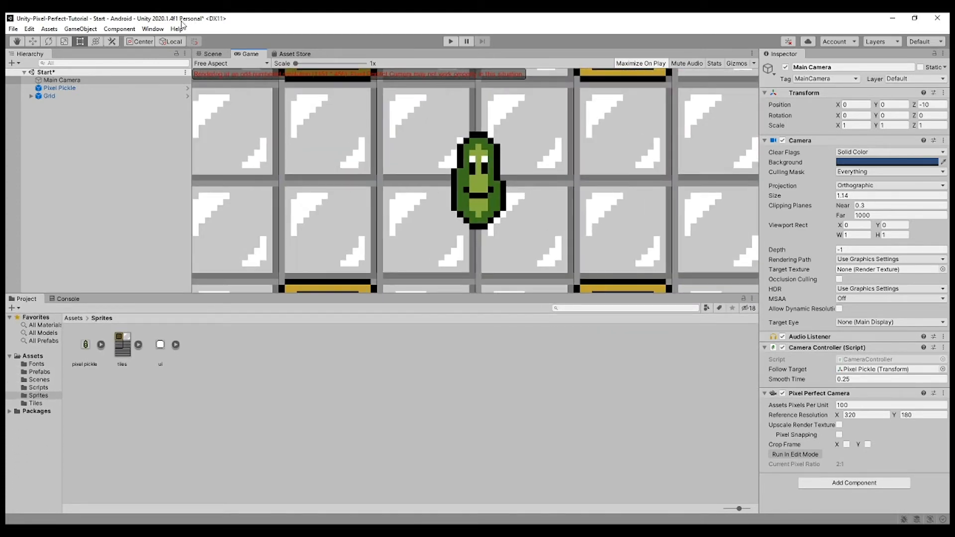
click(204, 55)
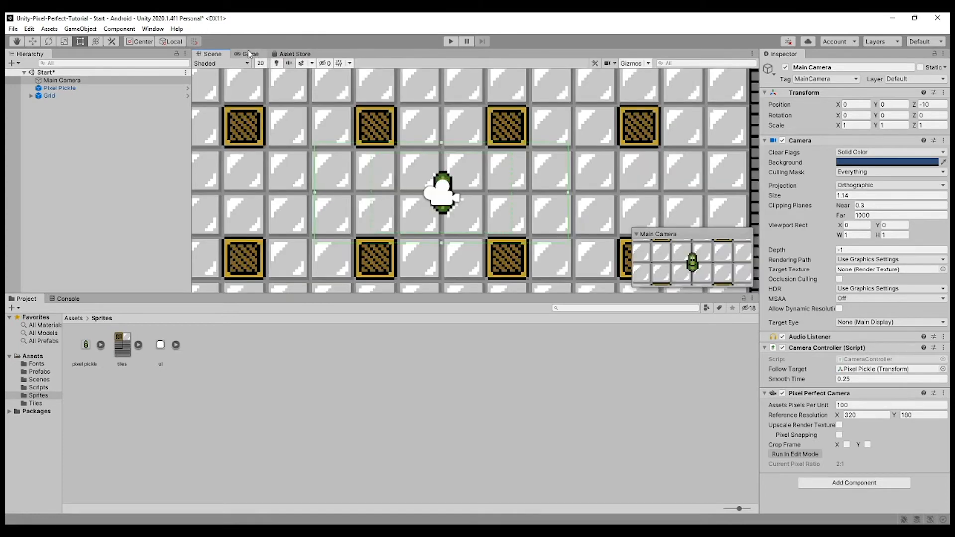
click(248, 54)
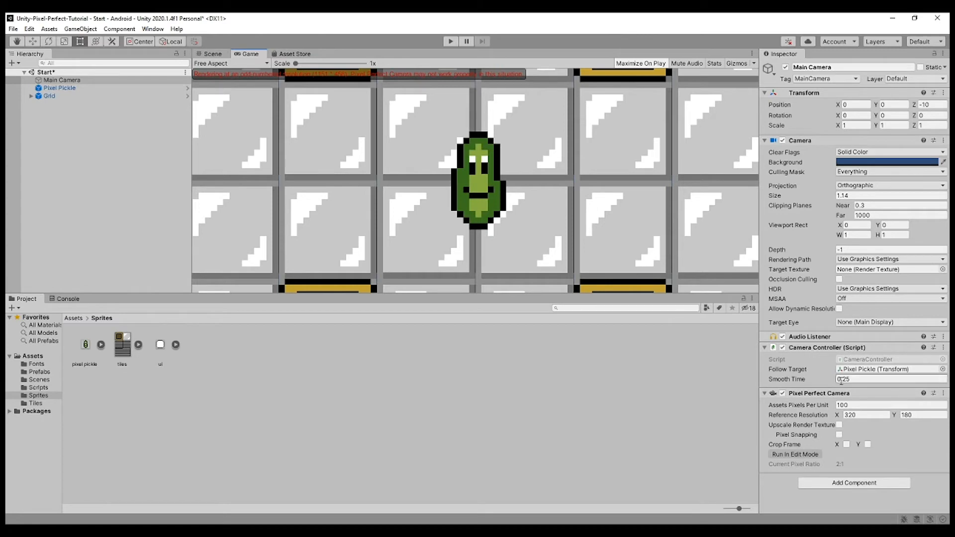
- Enlarge the Scene view and set the Pixel Perfect Camera's Assets Pixels Per Unit to 16
click(859, 407)
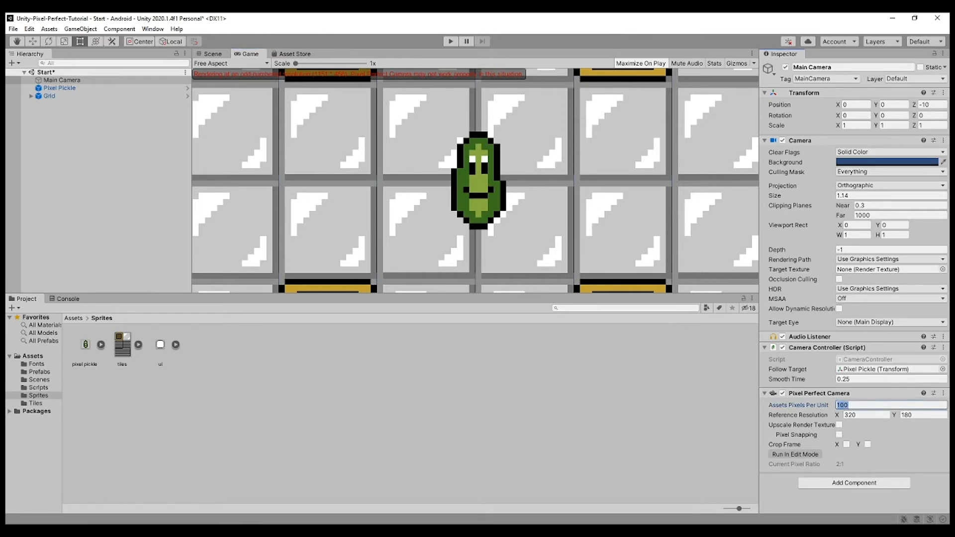
click(213, 53)
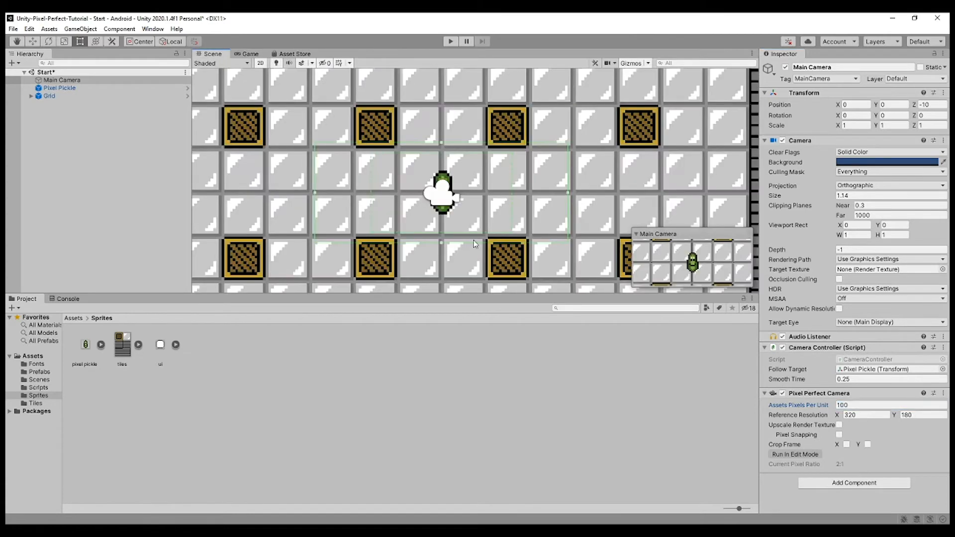
drag(489, 295, 490, 368)
scroll(494, 287, down, 10)
click(854, 405)
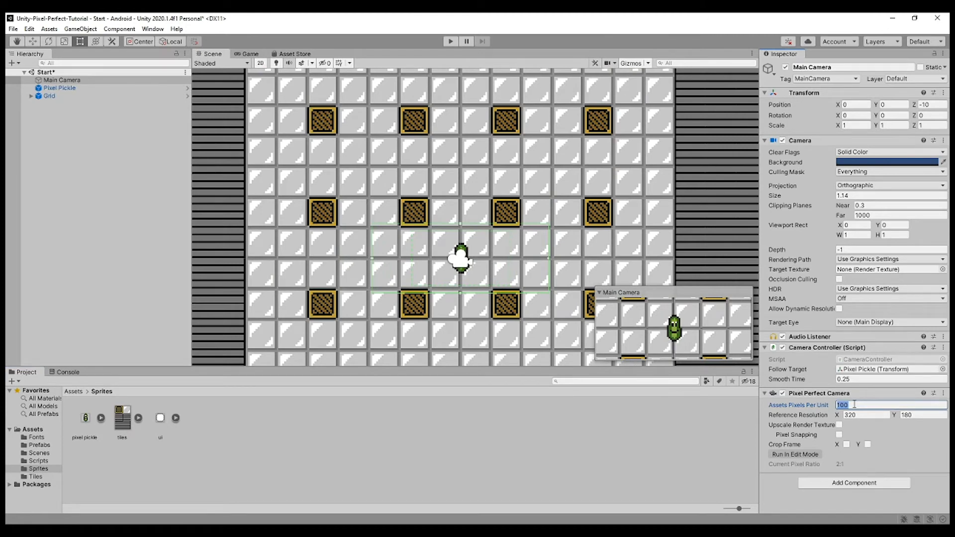
text(16)
key(Tab)
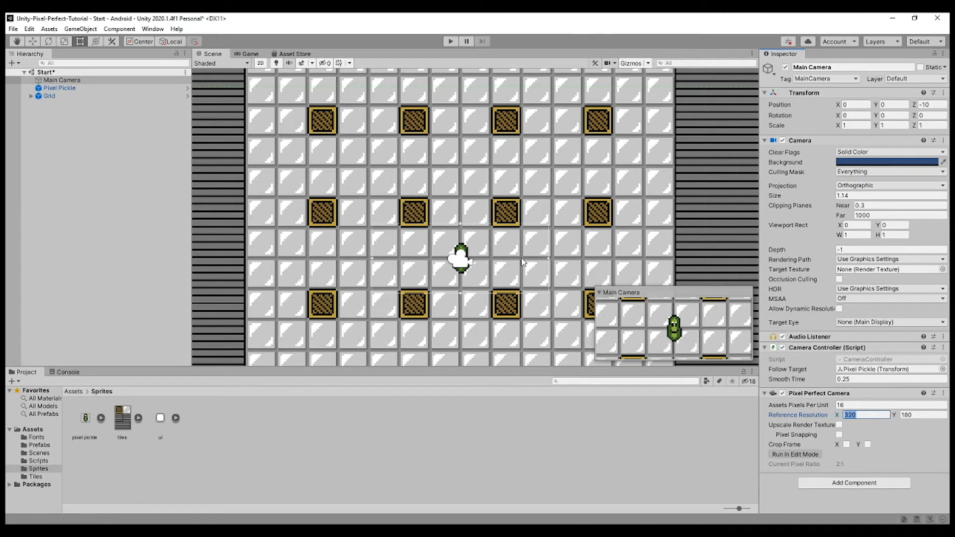
- Try a different horizontal reference resolution on the Pixel Perfect Camera while viewing its frame in the scene, and restore it to 320
middle_drag(552, 257, 549, 177)
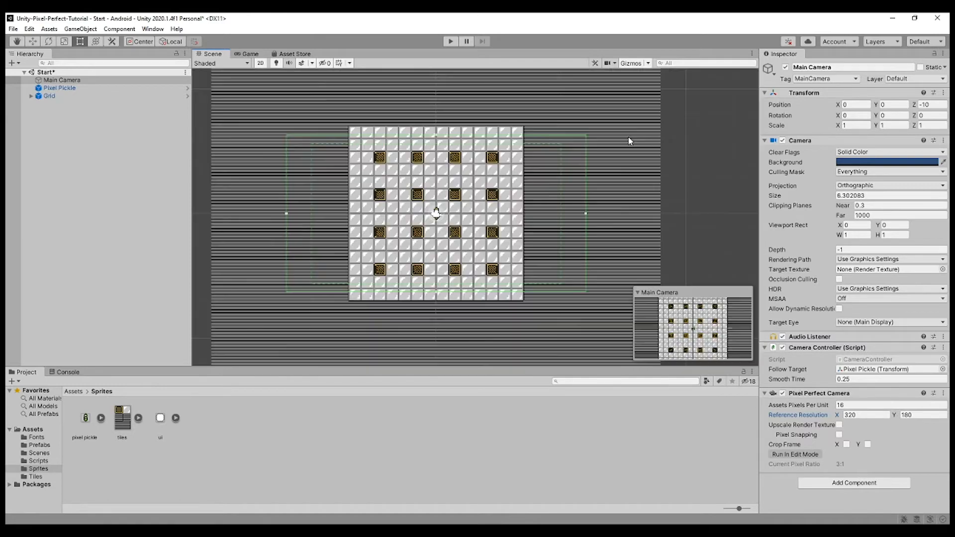
scroll(309, 264, up, 2)
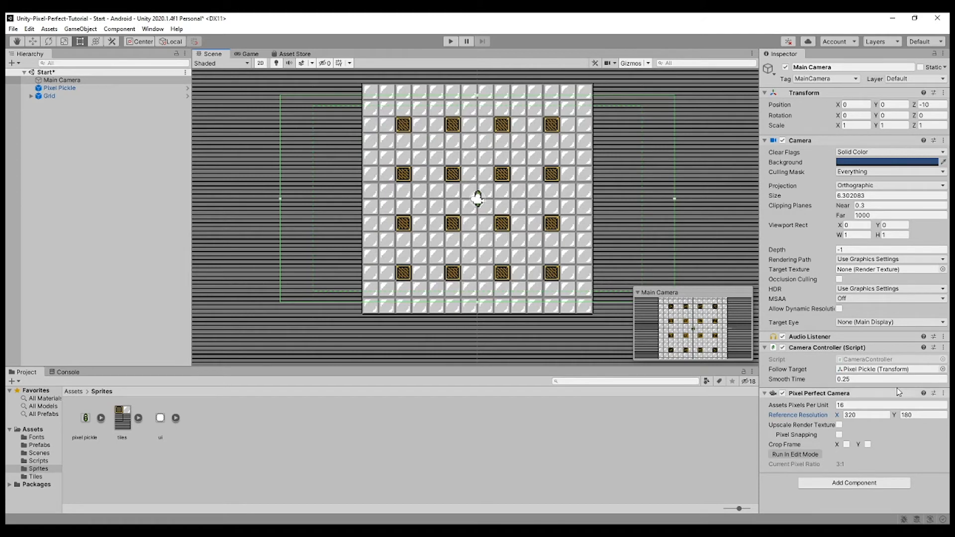
click(842, 414)
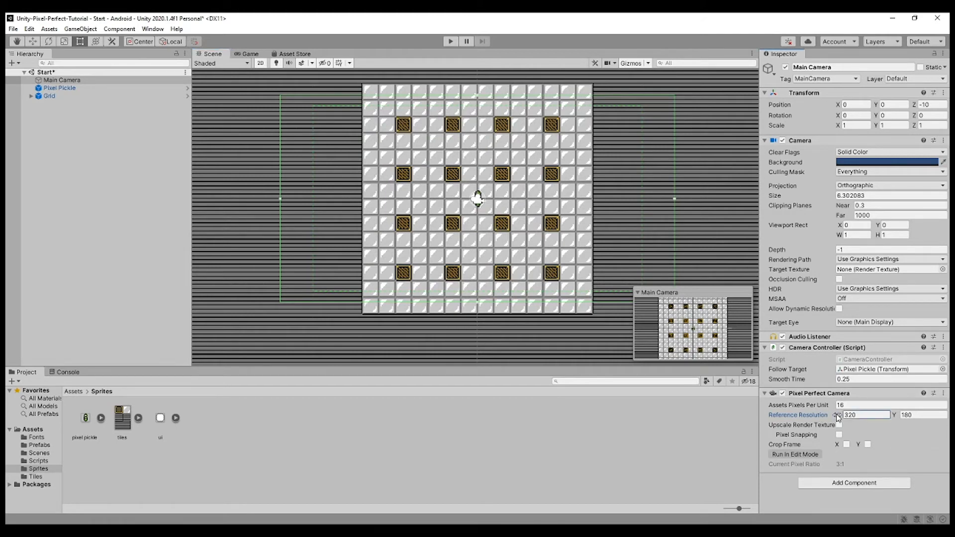
text(217)
drag(788, 420, 830, 420)
text(320)
- Show the Game view and set its resolution to 1920x1080 Landscape
mouse_move(795, 444)
click(250, 54)
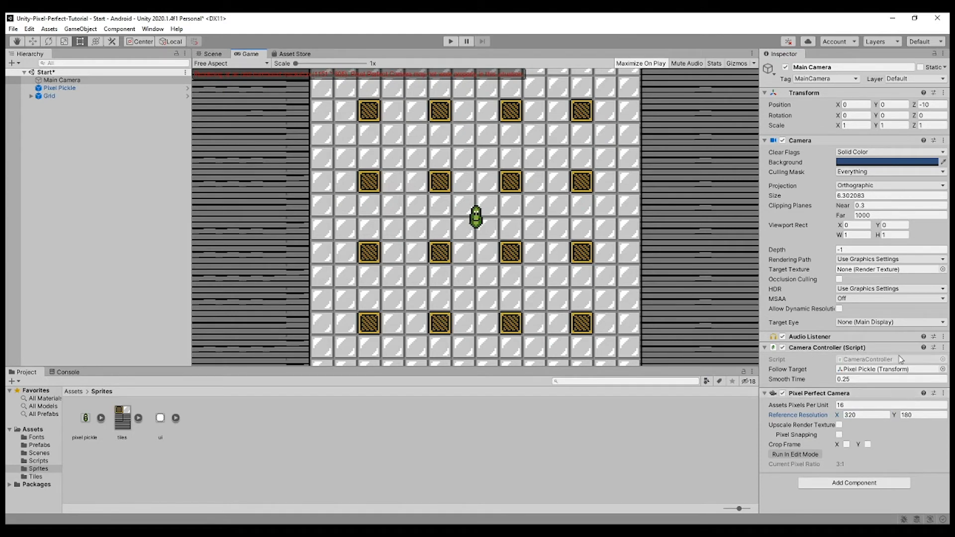
click(241, 65)
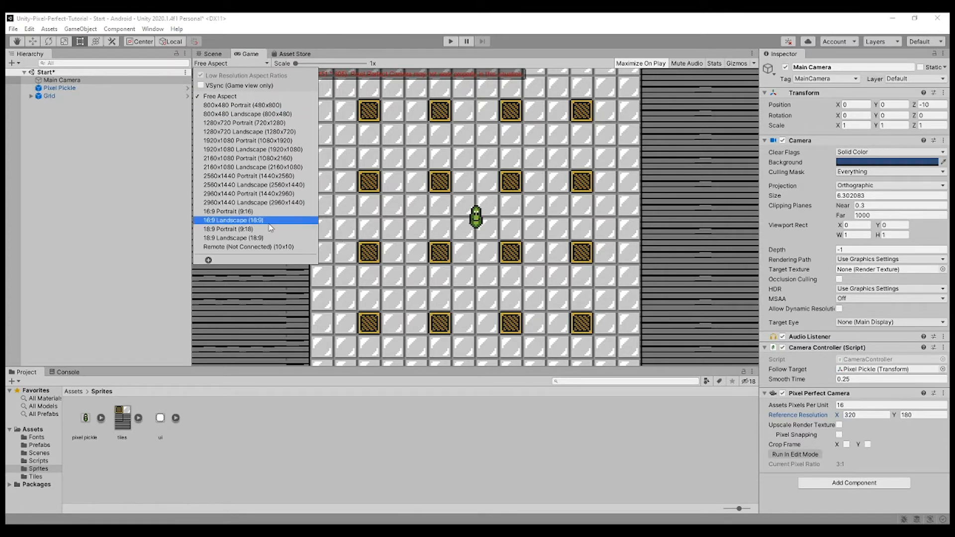
click(248, 151)
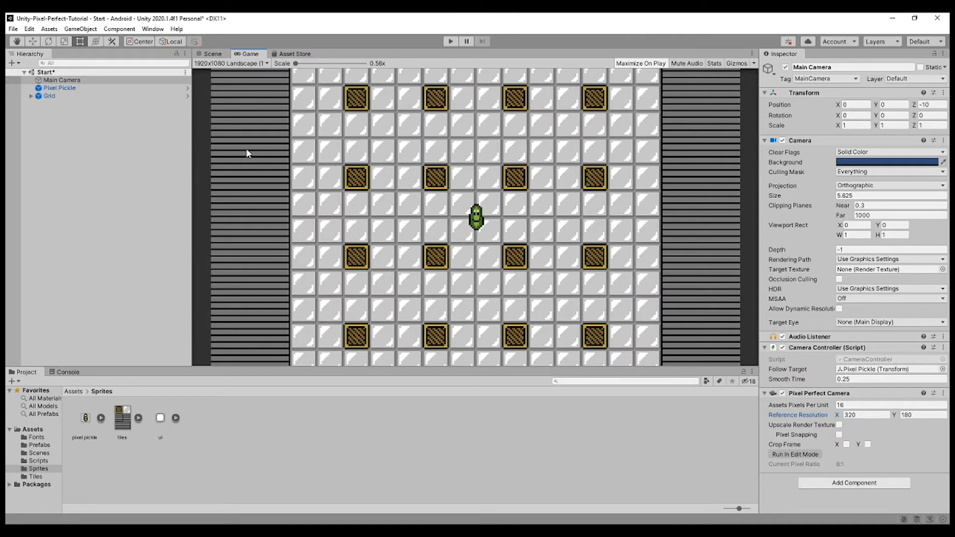
click(246, 63)
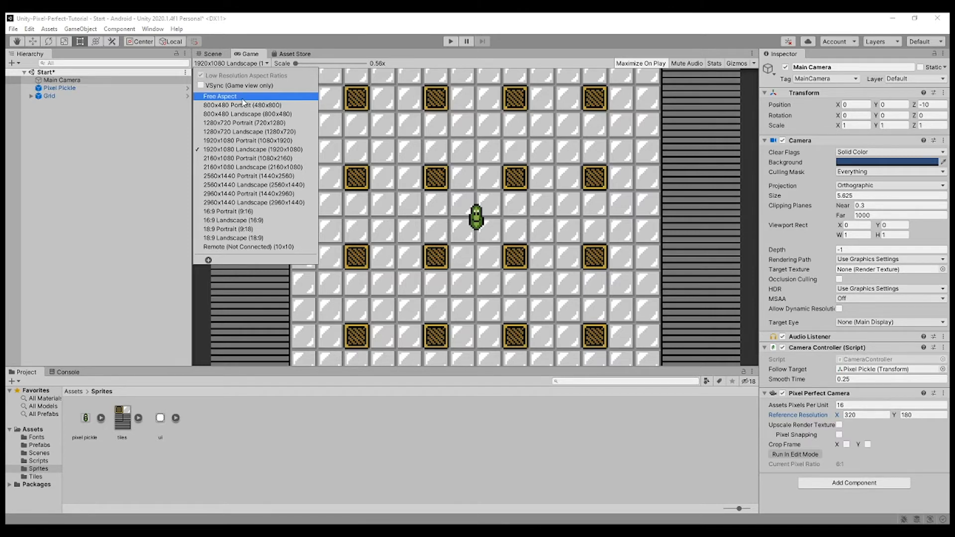
- Enable Upscale Render Texture on the Pixel Perfect Camera
click(867, 444)
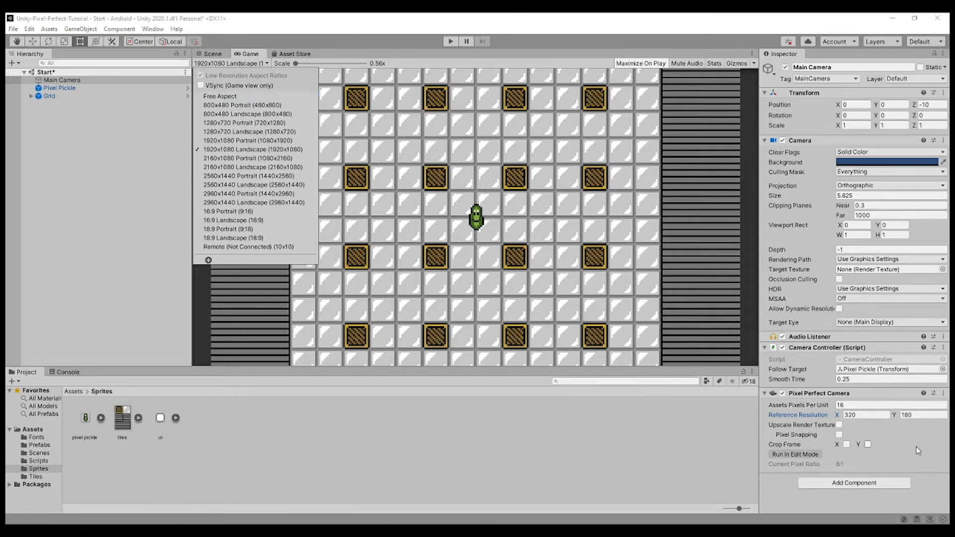
click(867, 444)
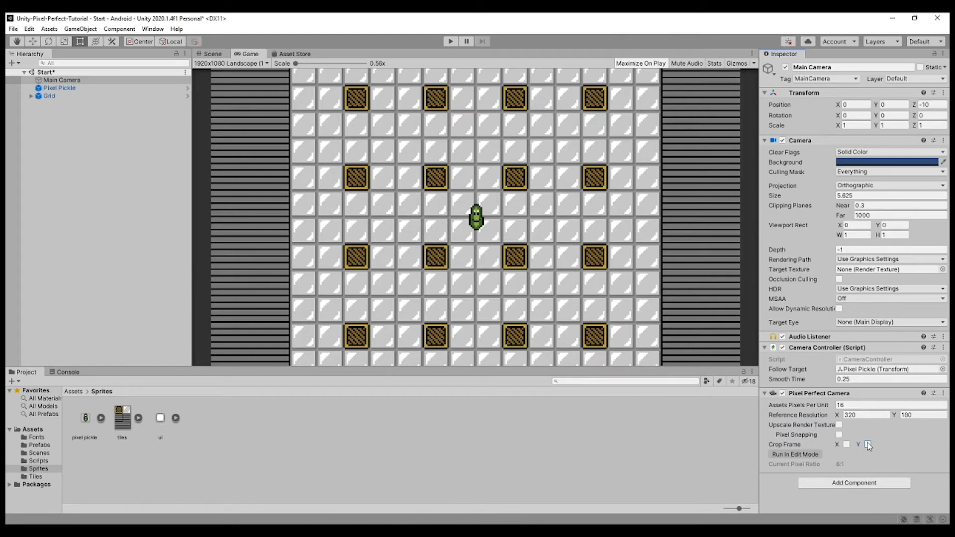
click(841, 424)
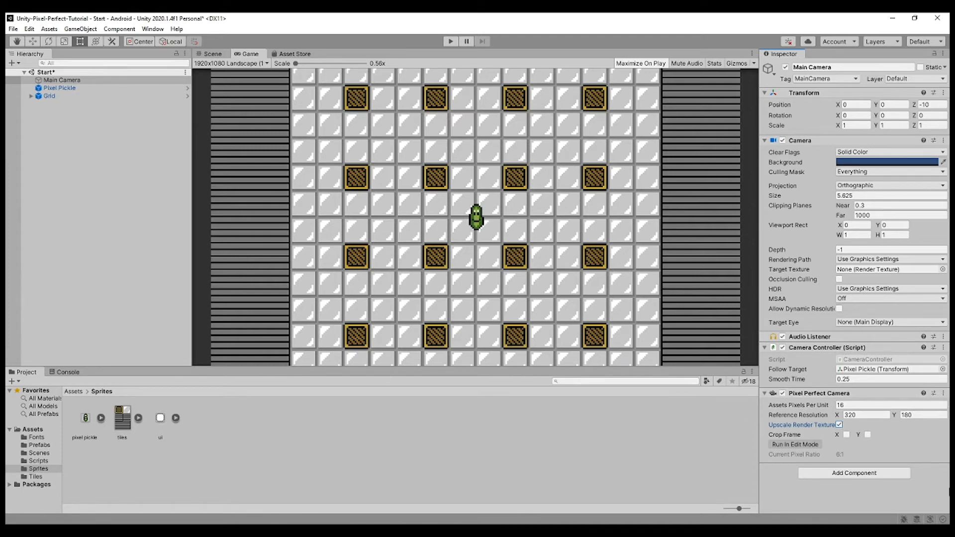
- With Upscale Render Texture turned off, rotate Pixel Pickle 45 degrees around Z and stretch its Y scale to about 9.14
mouse_move(835, 427)
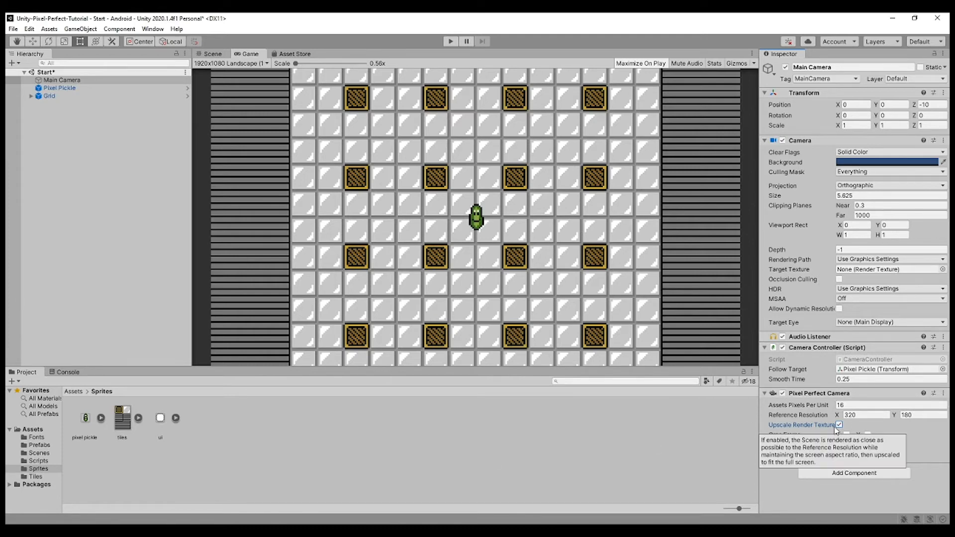
click(839, 425)
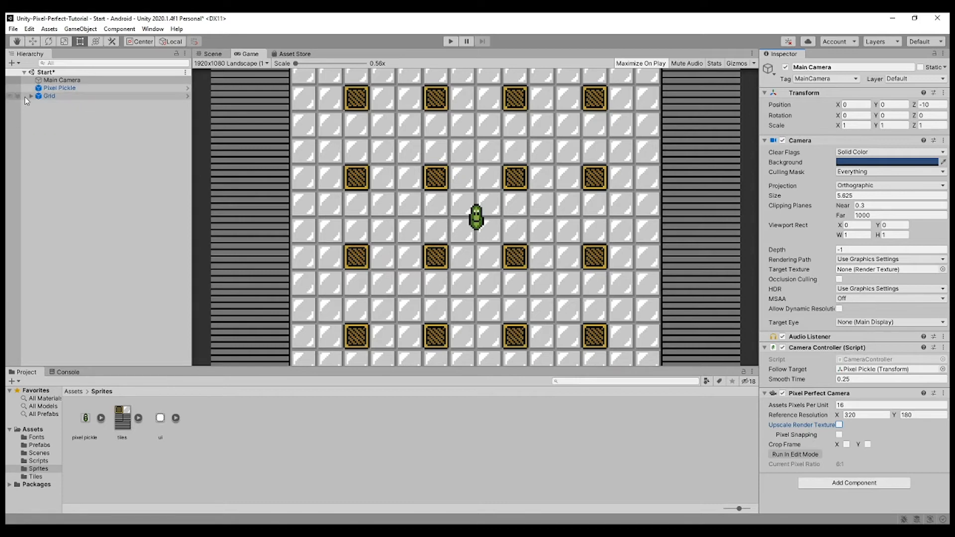
click(40, 89)
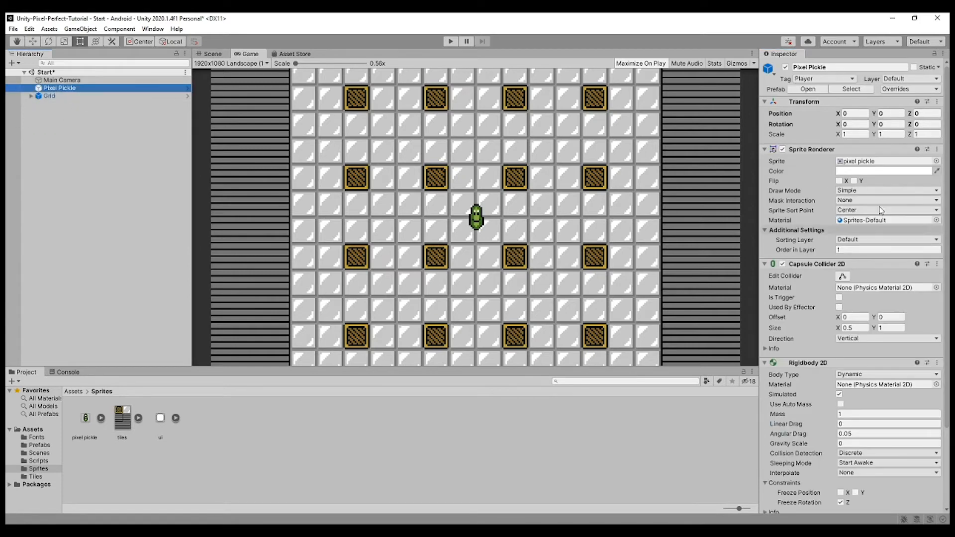
click(918, 125)
click(928, 125)
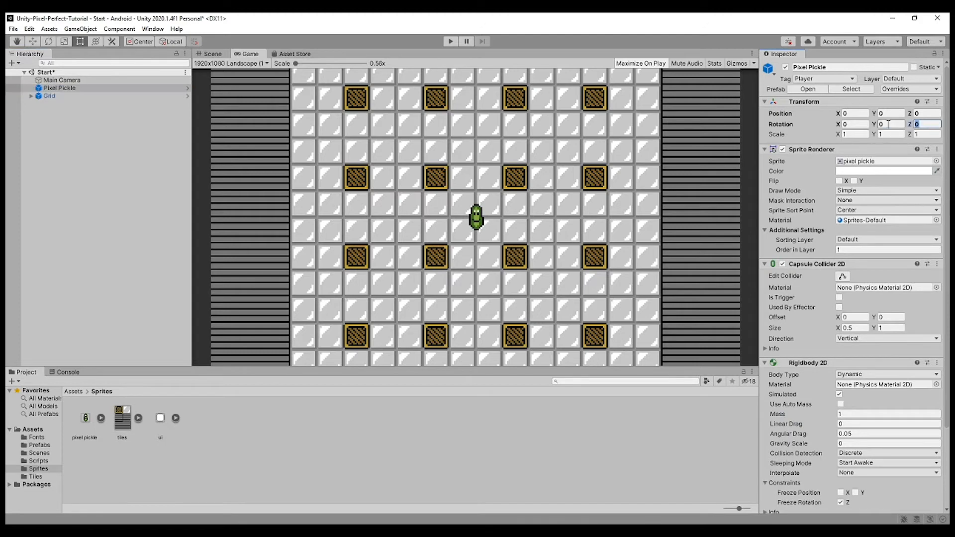
text(45)
click(879, 135)
drag(879, 137, 73, 145)
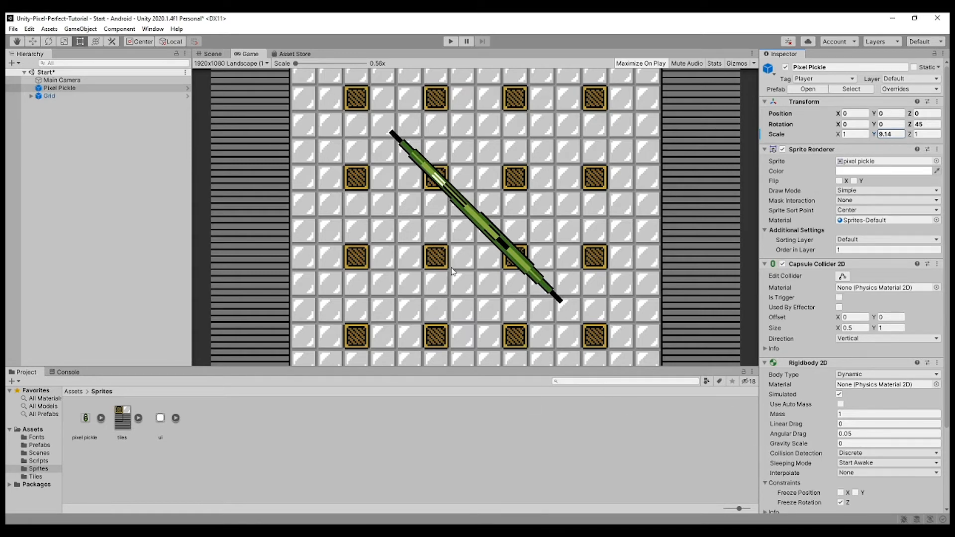
- Enable Upscale Render Texture on the Main Camera and examine the rotated, stretched pickle's pixels up close in the Game view
click(82, 80)
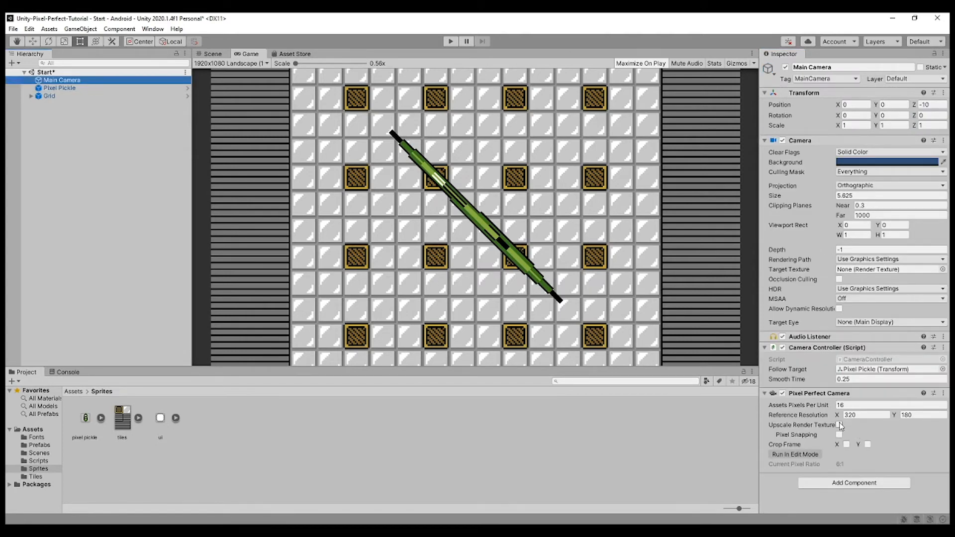
click(839, 425)
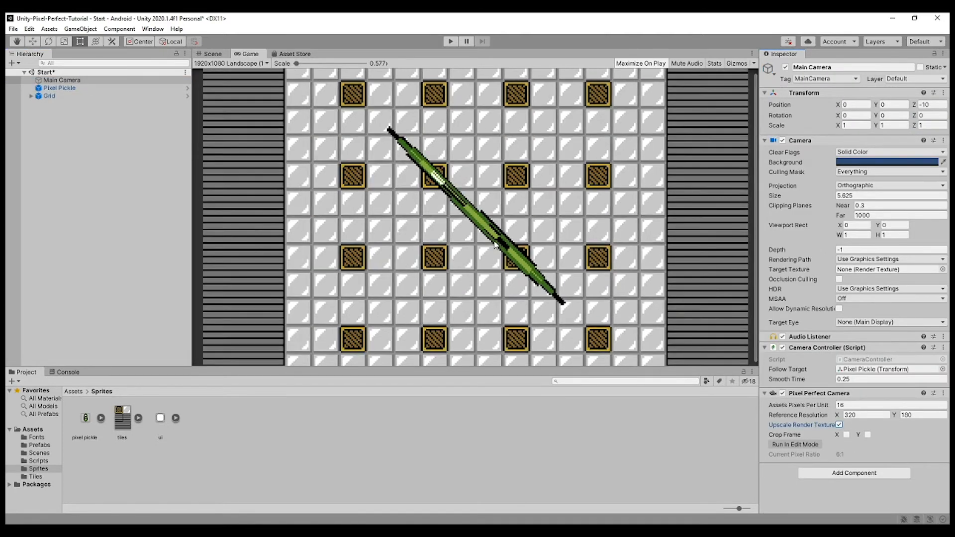
scroll(494, 244, up, 8)
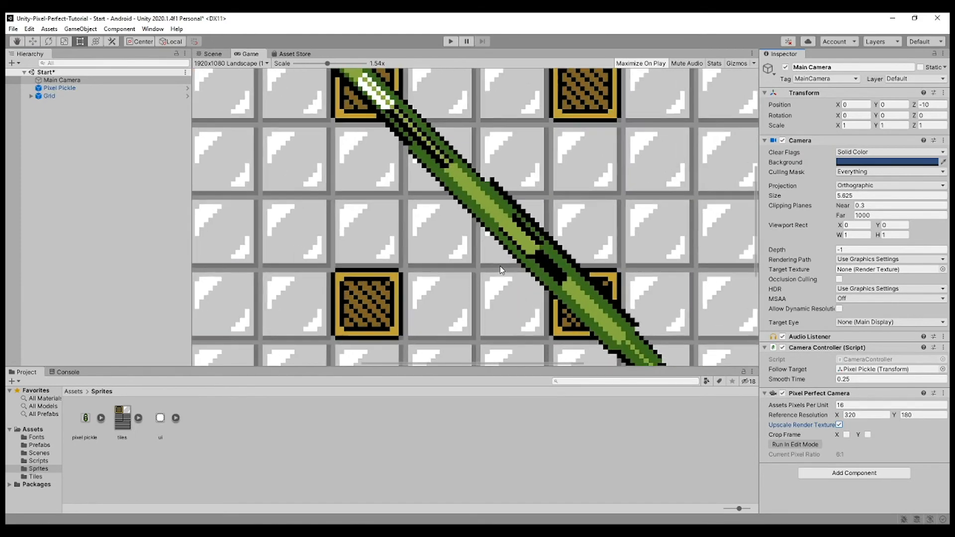
scroll(455, 171, down, 8)
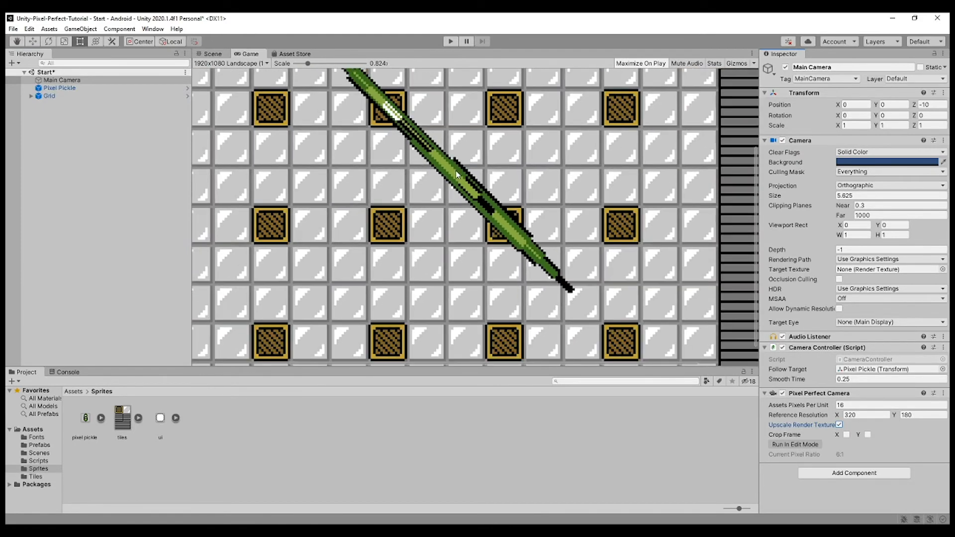
scroll(467, 231, up, 8)
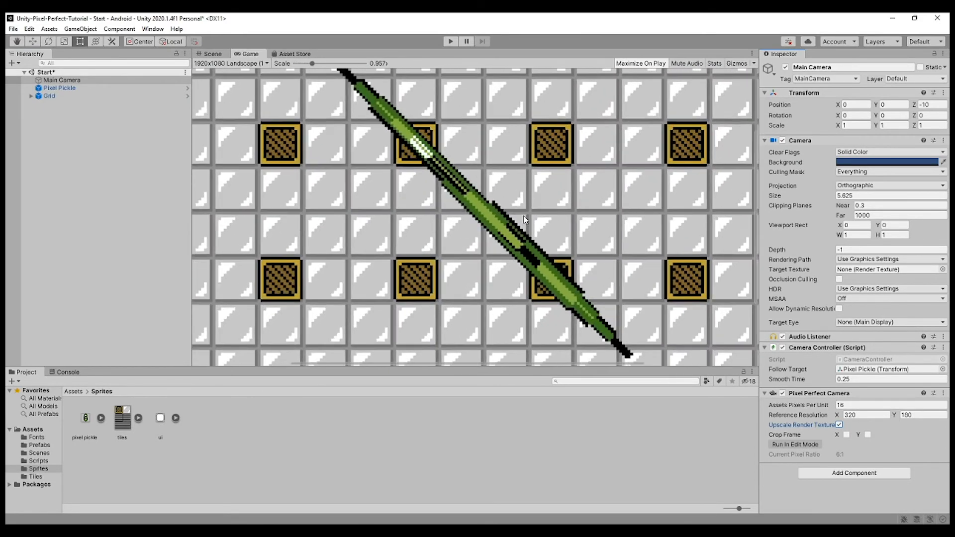
middle_drag(452, 149, 659, 298)
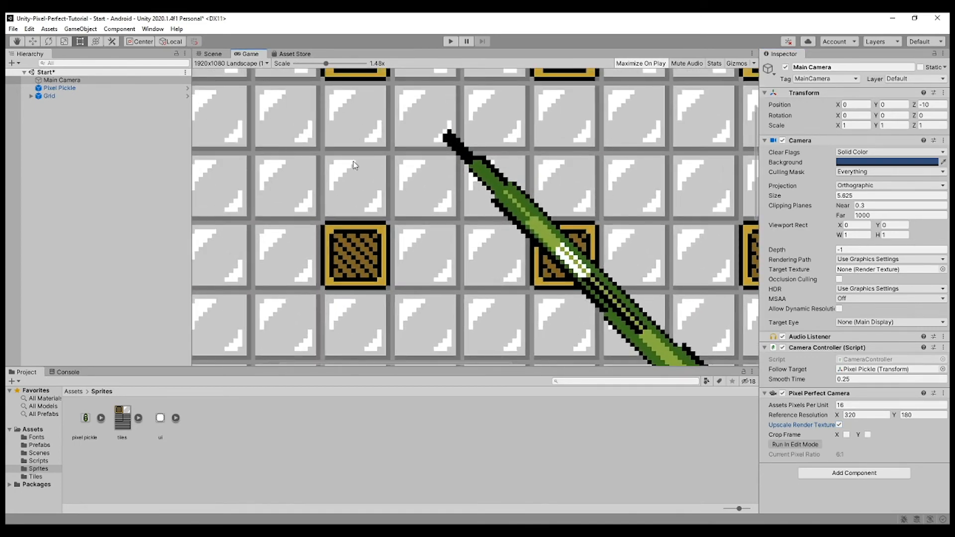
scroll(512, 157, down, 8)
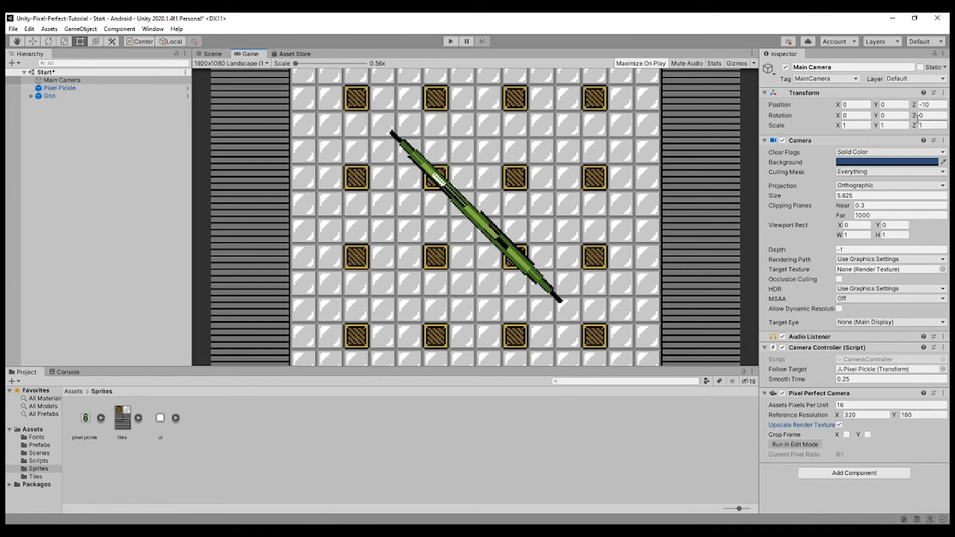
- Reset Pixel Pickle's Z rotation to 0 and its Y scale to 1
click(52, 88)
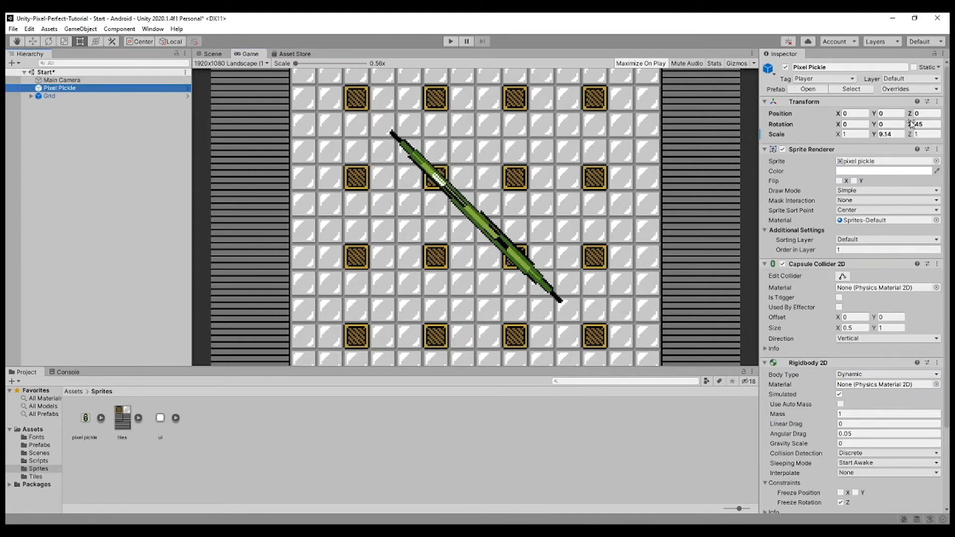
drag(911, 127, 828, 118)
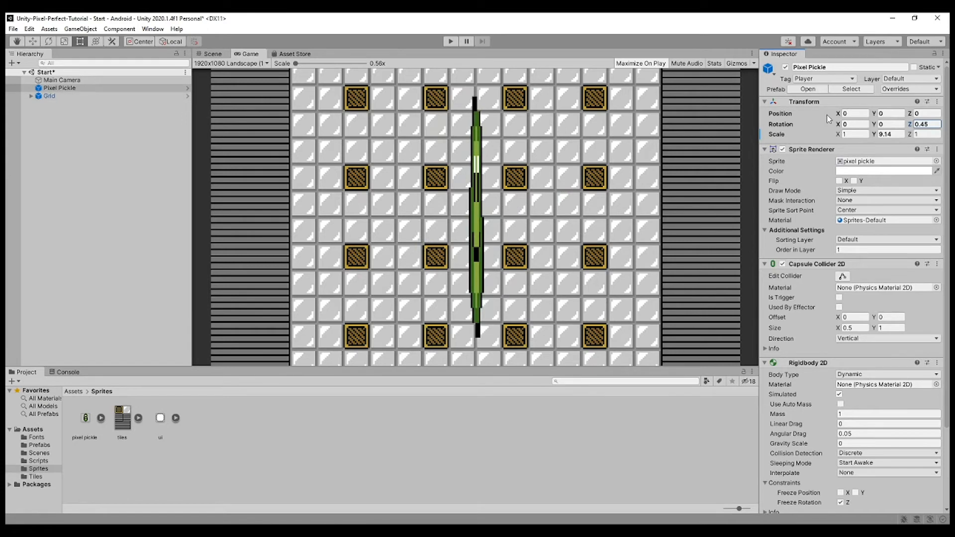
click(938, 125)
text(0)
key(Tab)
key(Tab)
key(Tab)
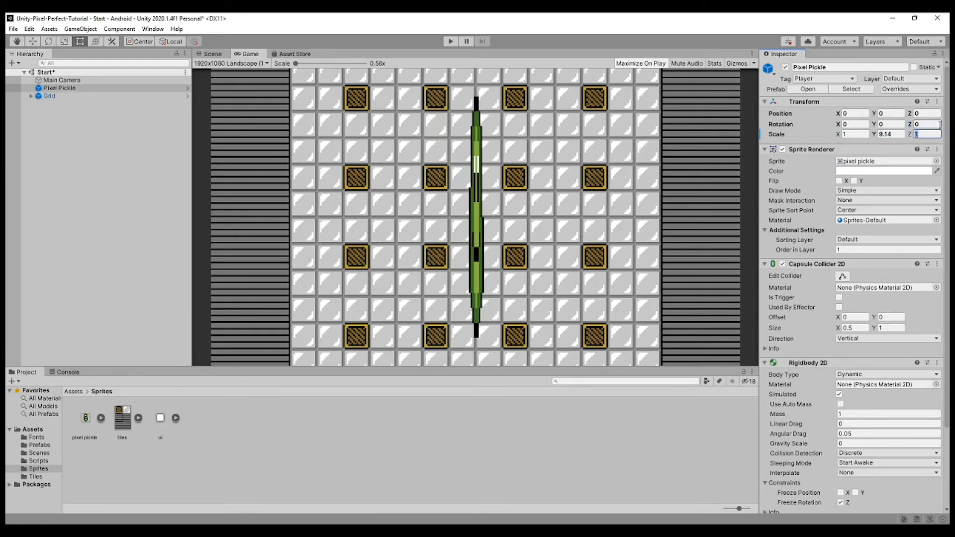
click(893, 135)
text(1)
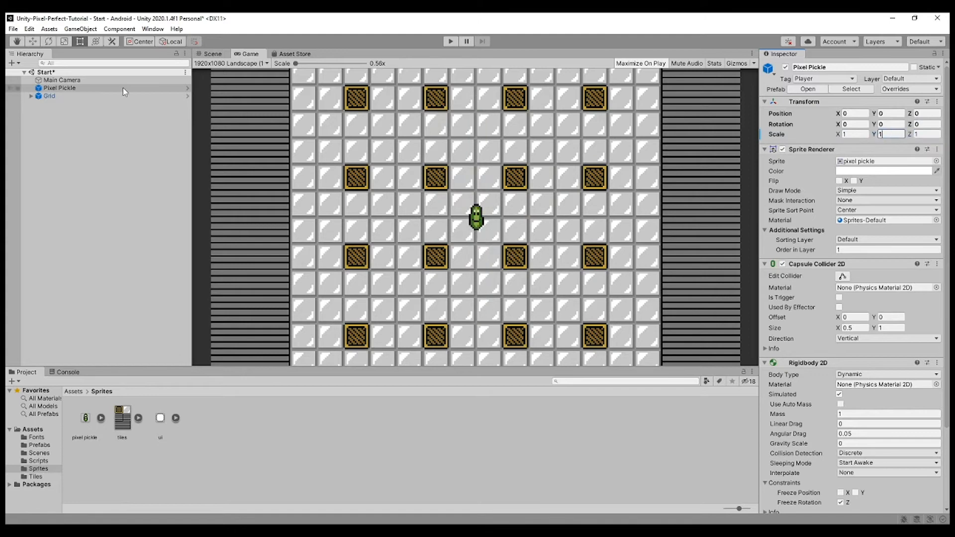
- Frame the Main Camera in the Scene view with Upscale Render Texture turned off, and try moving Pixel Pickle along the X axis
double_click(92, 81)
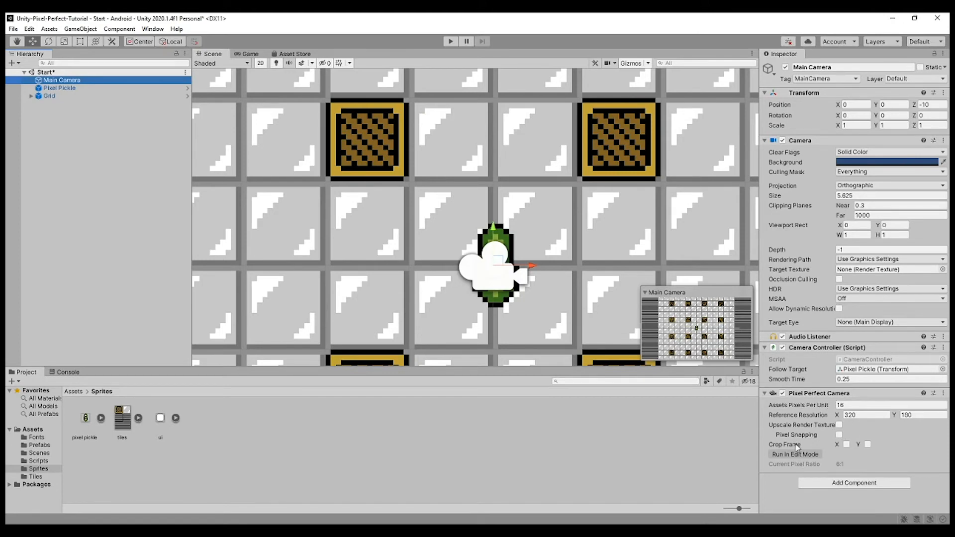
mouse_move(791, 429)
click(76, 88)
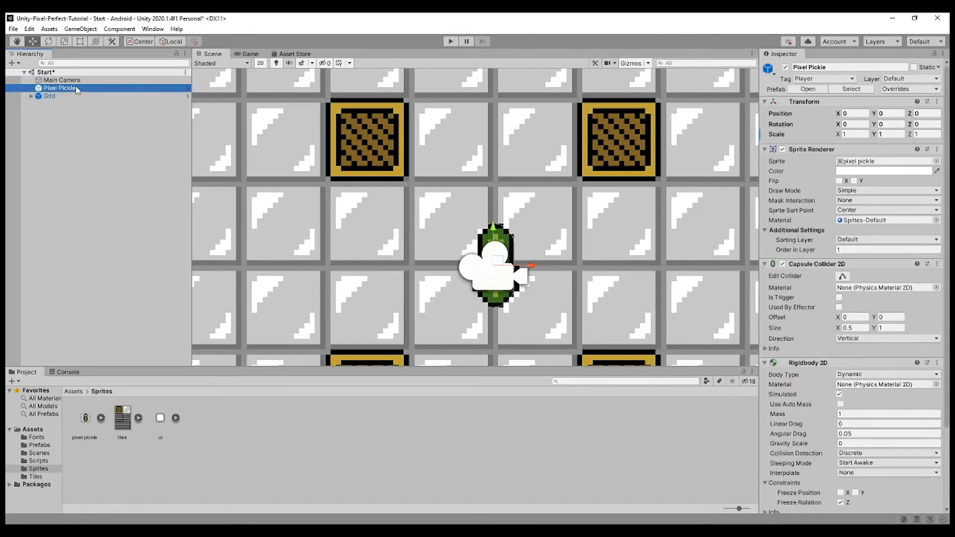
scroll(534, 264, up, 3)
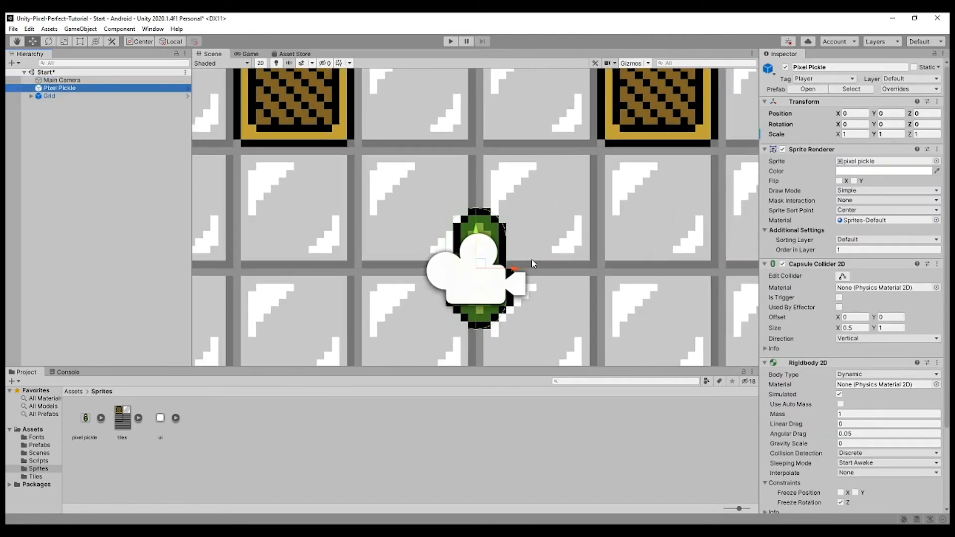
drag(514, 272, 533, 305)
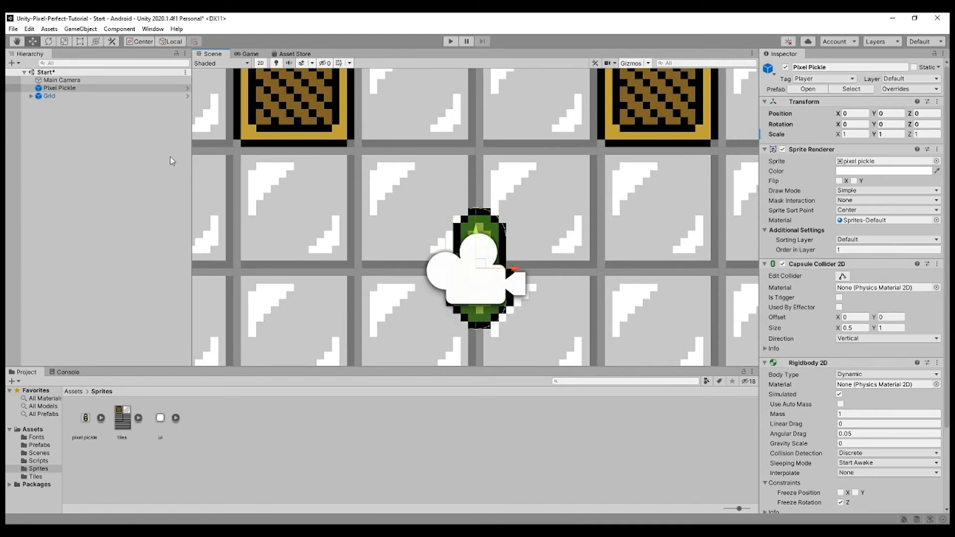
scroll(898, 447, down, 5)
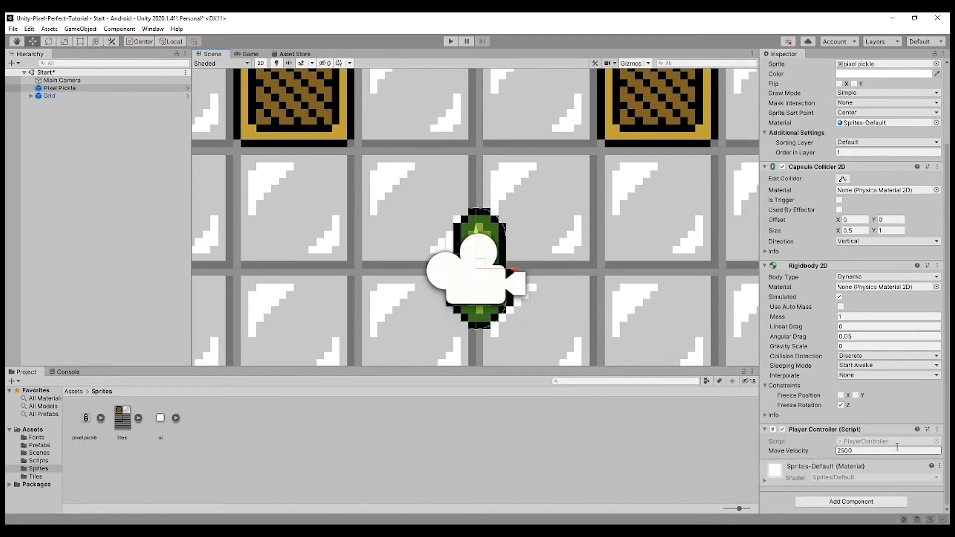
- Shift Pixel Pickle slightly along the X axis in the Scene view, to an X position of about -0.037
click(61, 80)
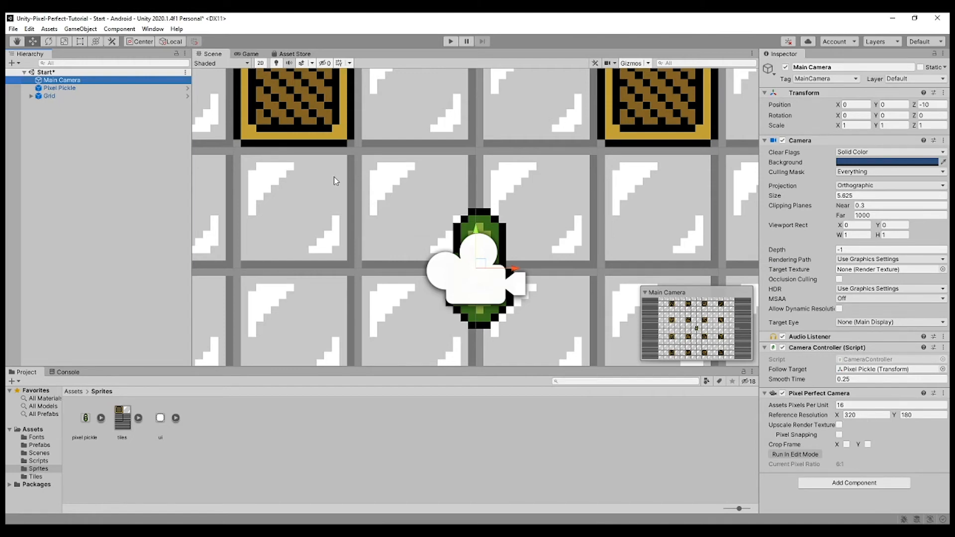
click(59, 88)
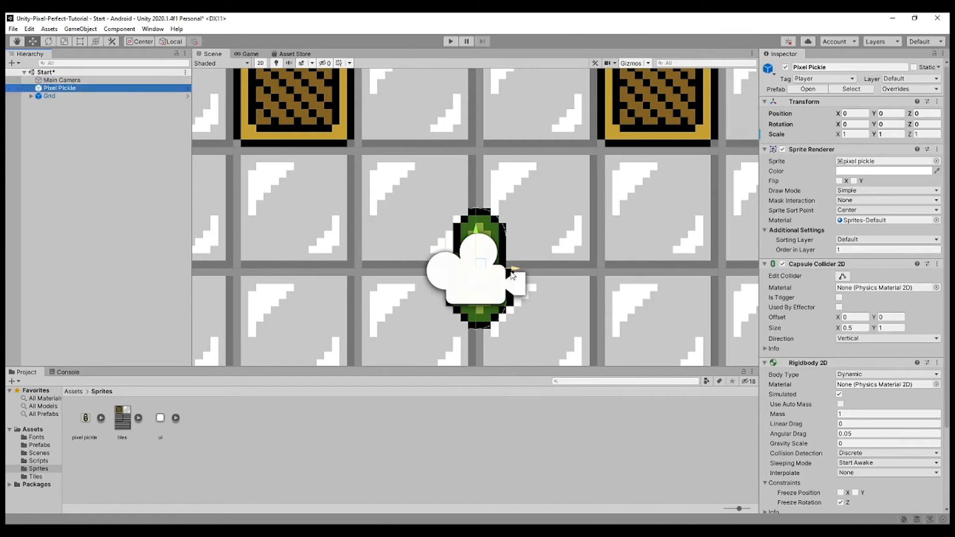
click(513, 272)
drag(513, 272, 508, 272)
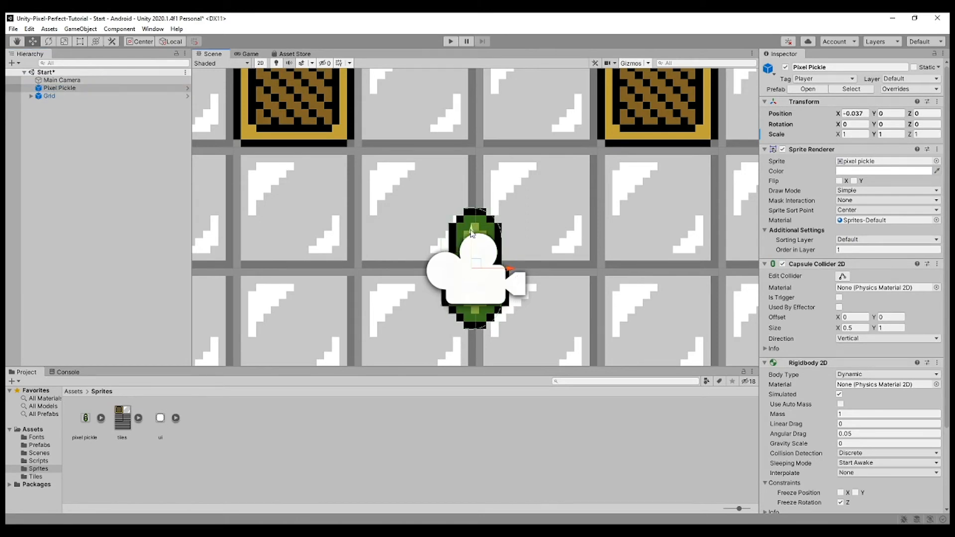
- Zoom in on the pickle in the Game view, try Pixel Snapping on the Pixel Perfect Camera, and turn it back off
click(83, 79)
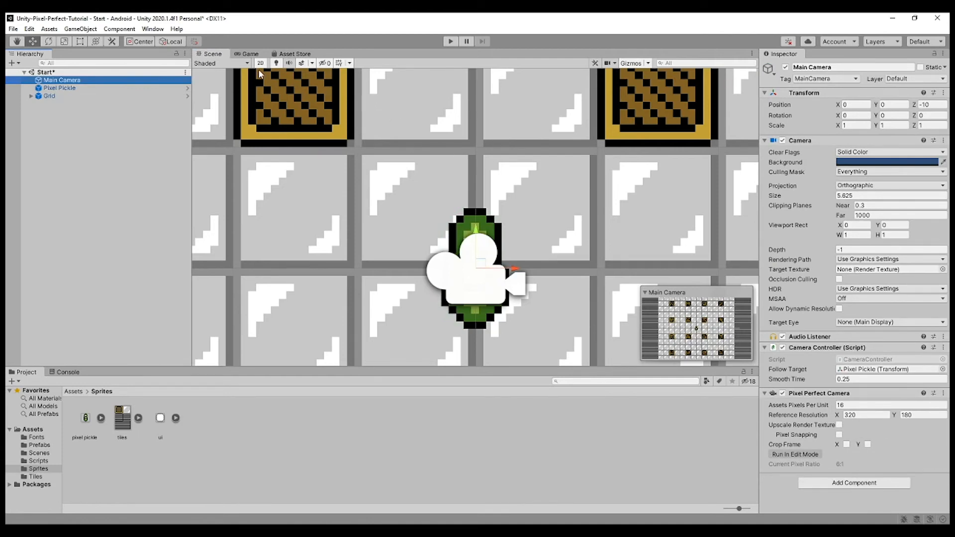
click(250, 53)
scroll(628, 251, up, 10)
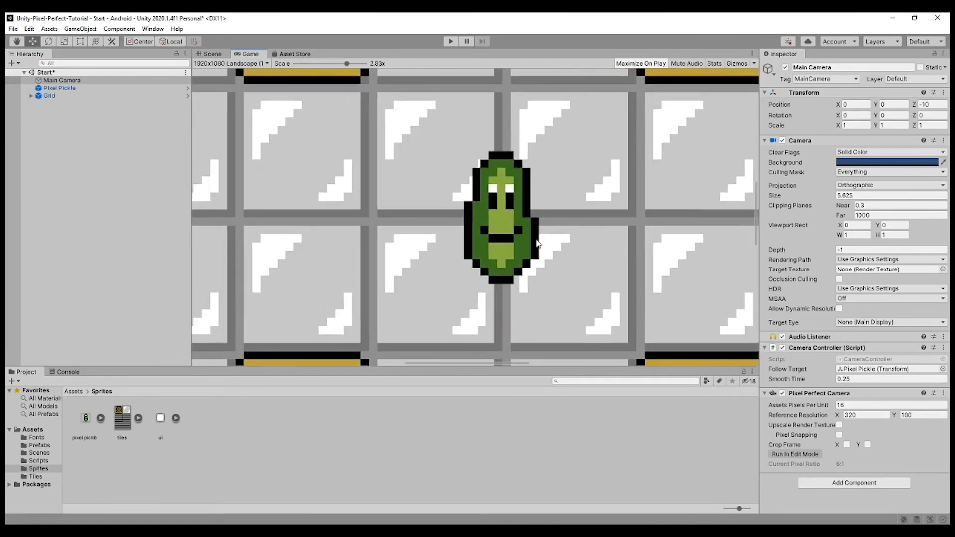
click(839, 435)
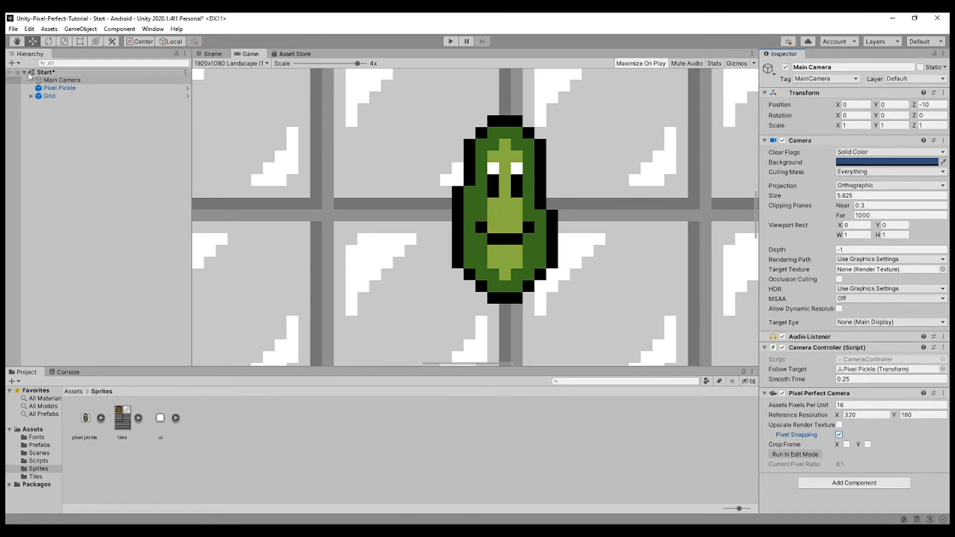
click(83, 89)
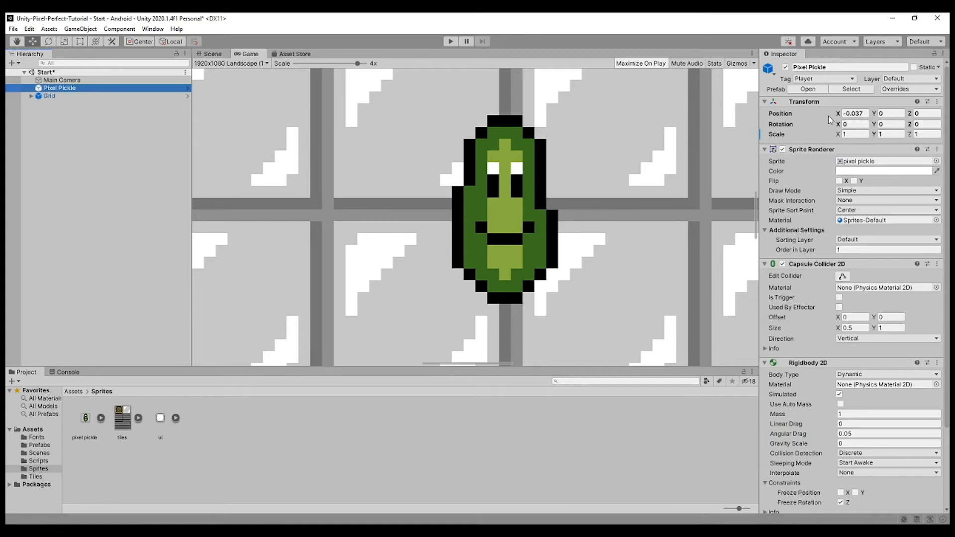
click(142, 81)
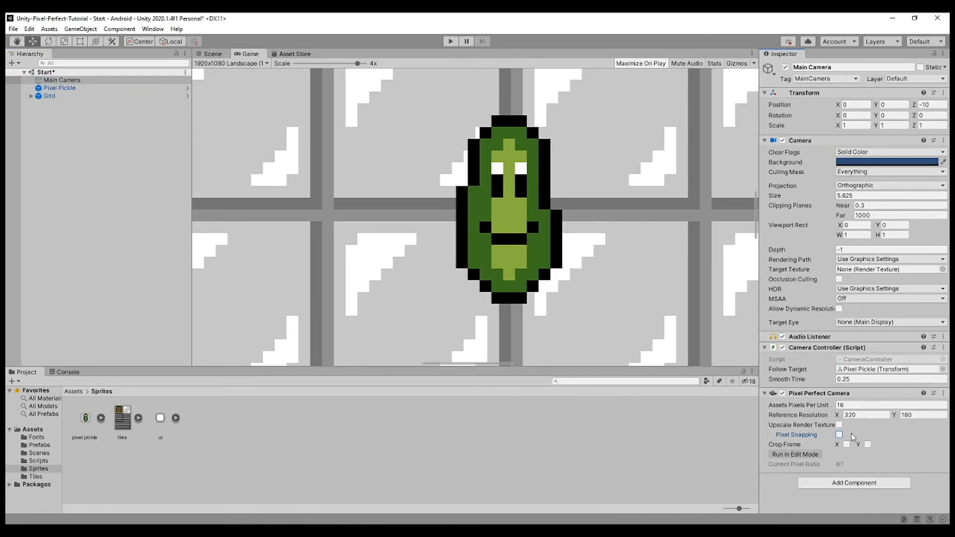
- Set Pixel Pickle's X position to 0
click(140, 88)
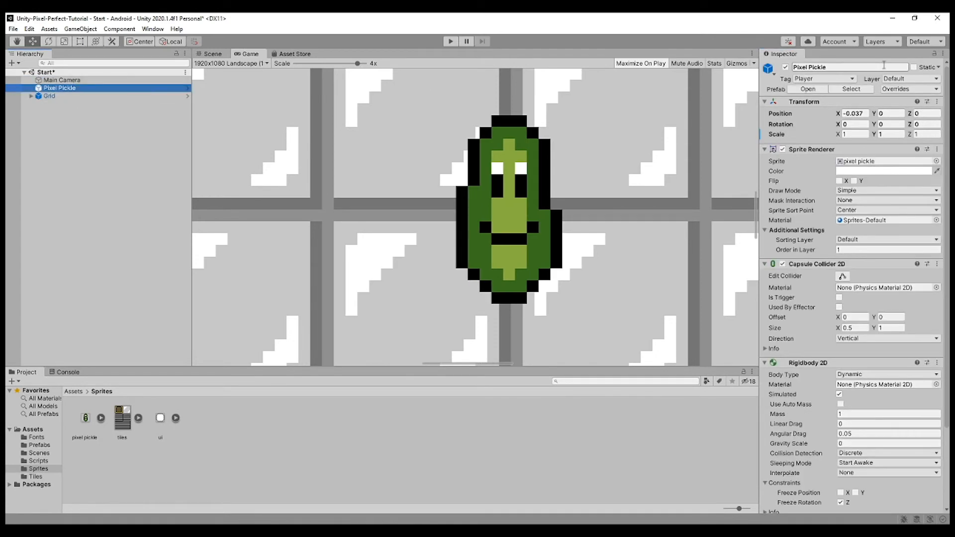
click(854, 114)
text(0)
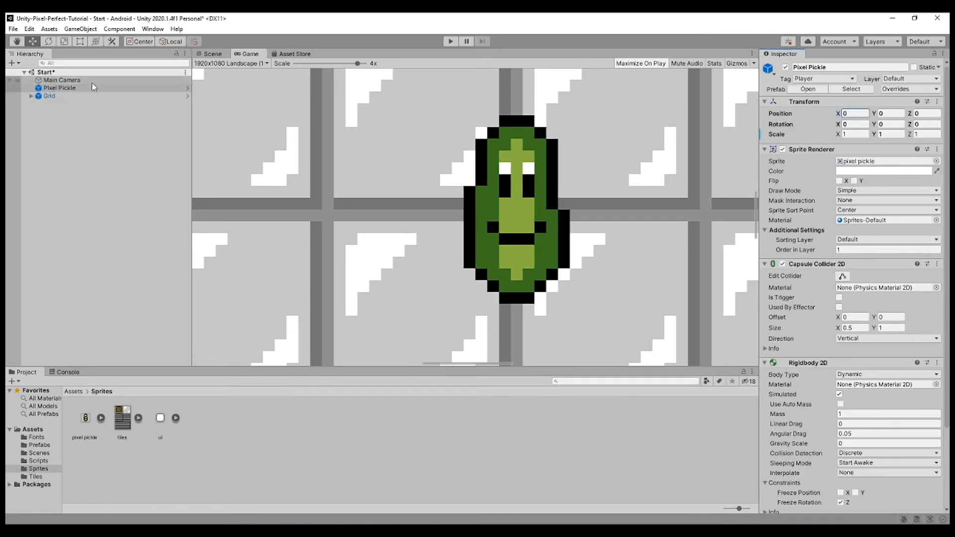
- Try Upscale Render Texture on the Main Camera while viewing the pickle up close, and undo the change
click(83, 80)
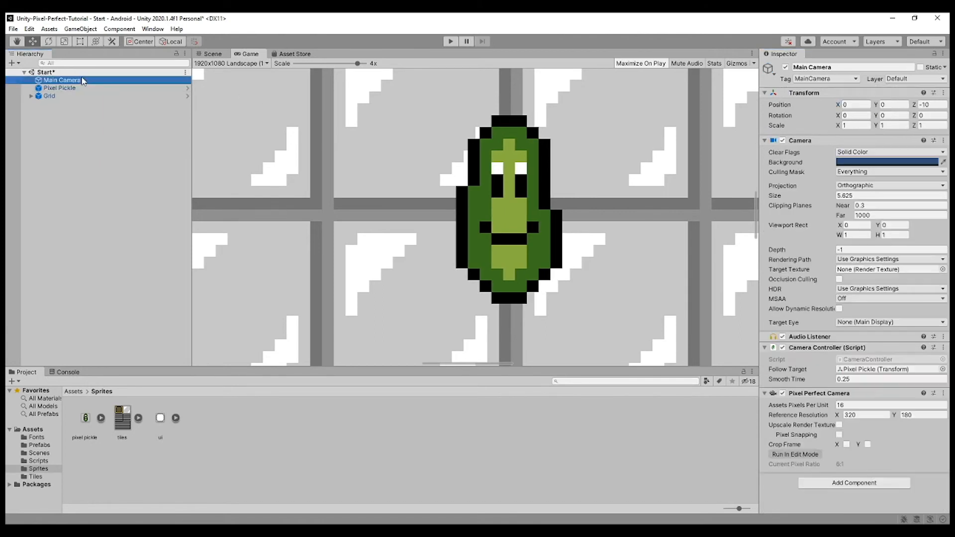
click(839, 424)
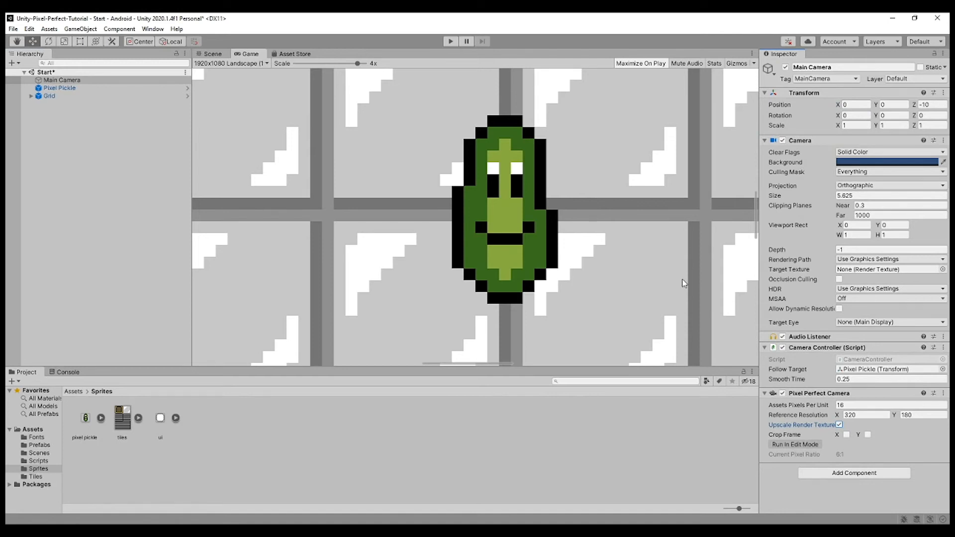
key(ctrl+z)
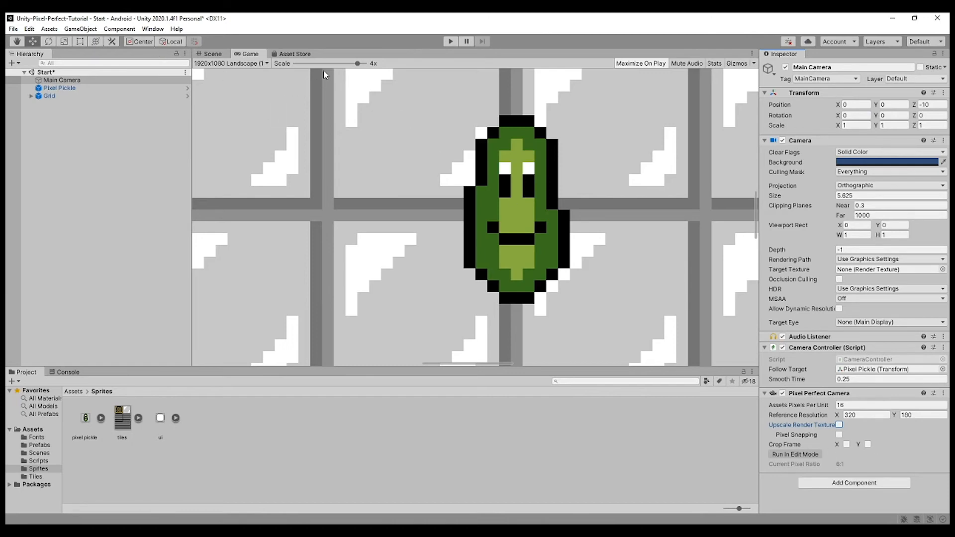
drag(323, 63, 285, 67)
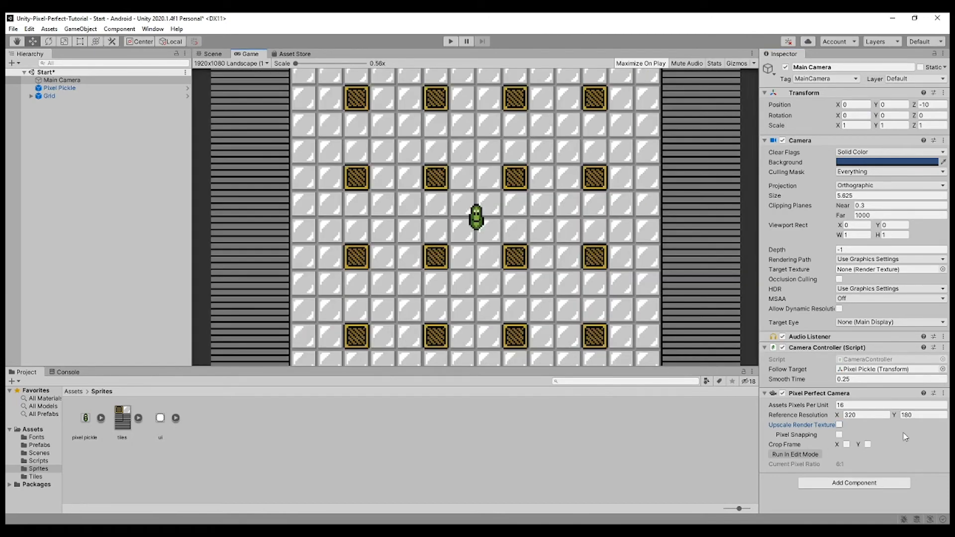
- Examine the camera bounds around the whole tile grid in the Scene view and the description of Upscale Render Texture
click(212, 53)
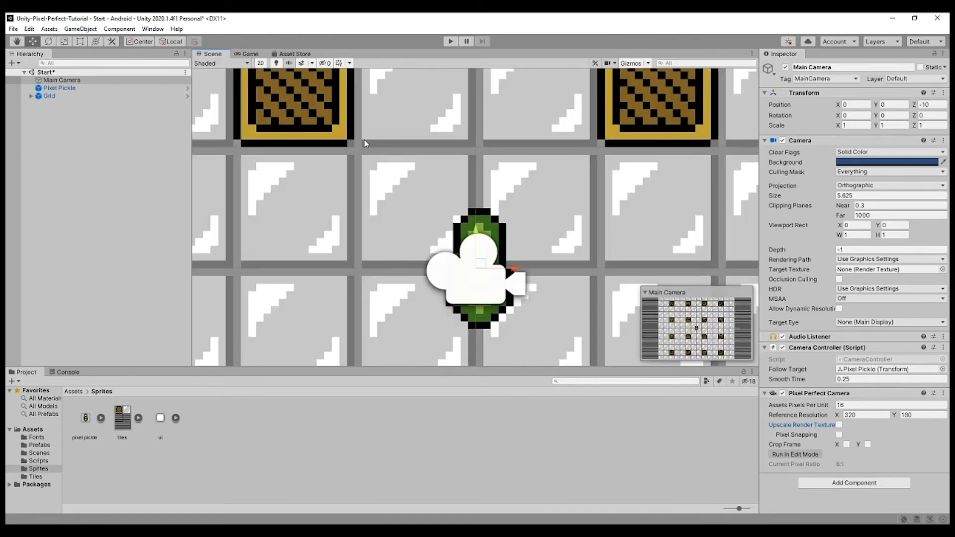
scroll(552, 291, down, 10)
scroll(487, 285, up, 8)
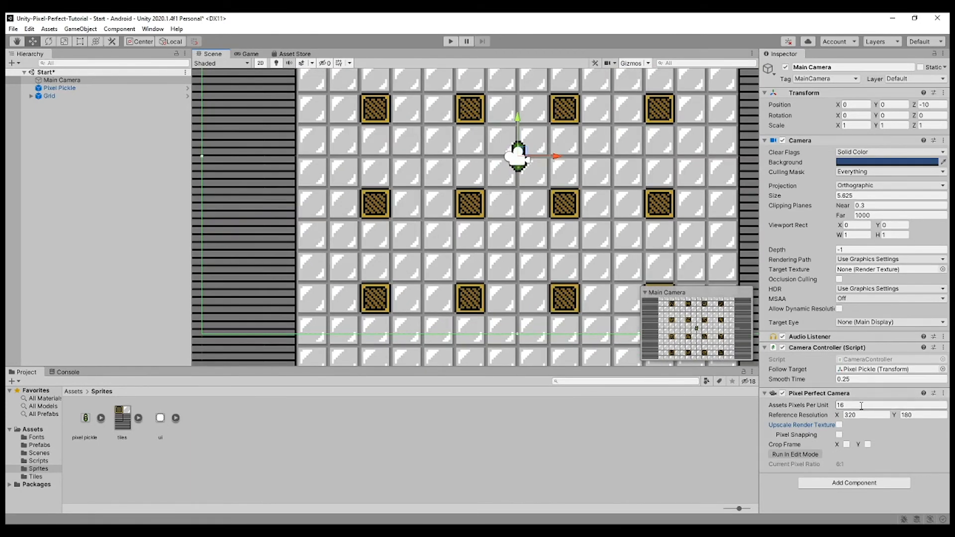
scroll(500, 242, down, 6)
middle_drag(481, 255, 465, 271)
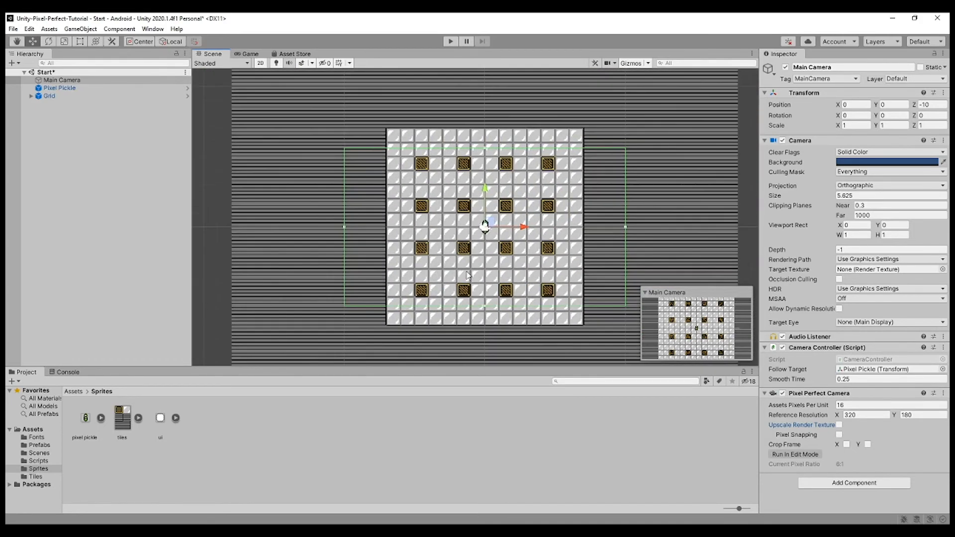
mouse_move(812, 425)
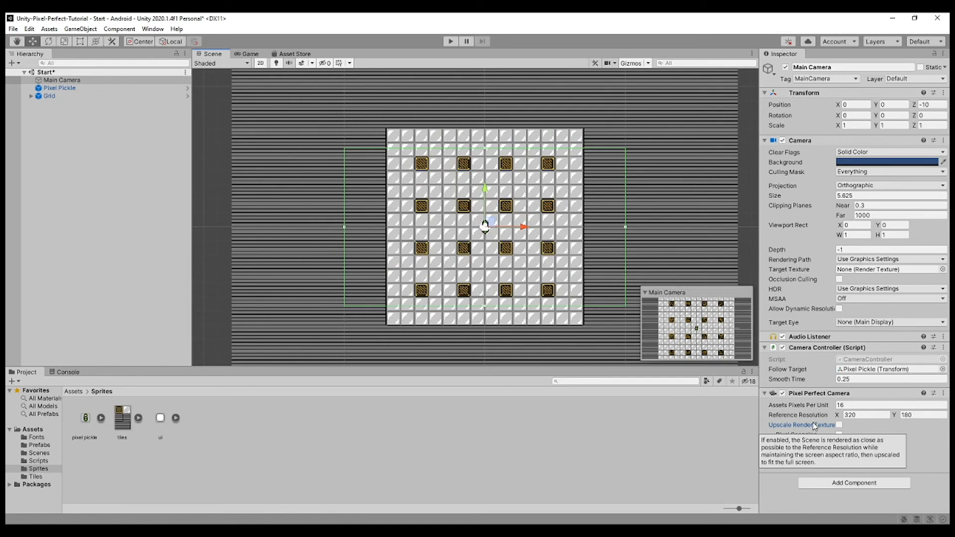
- Set the Pixel Perfect Camera's reference resolution to 304 by 164
click(851, 416)
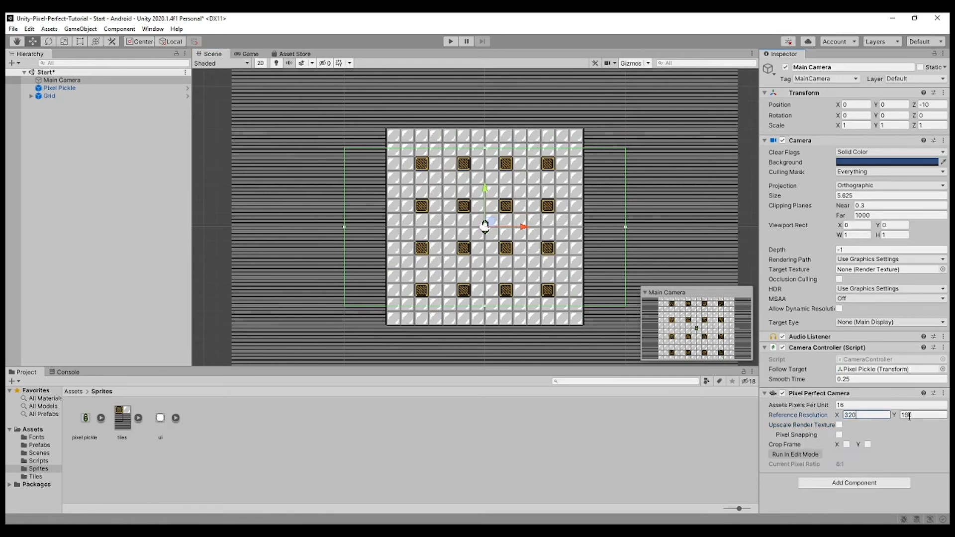
key(Return)
click(918, 416)
click(920, 417)
text(-16)
- Enable Crop Frame on X and Y with Stretch Fill, and inspect the pickle up close in the Game view
click(248, 54)
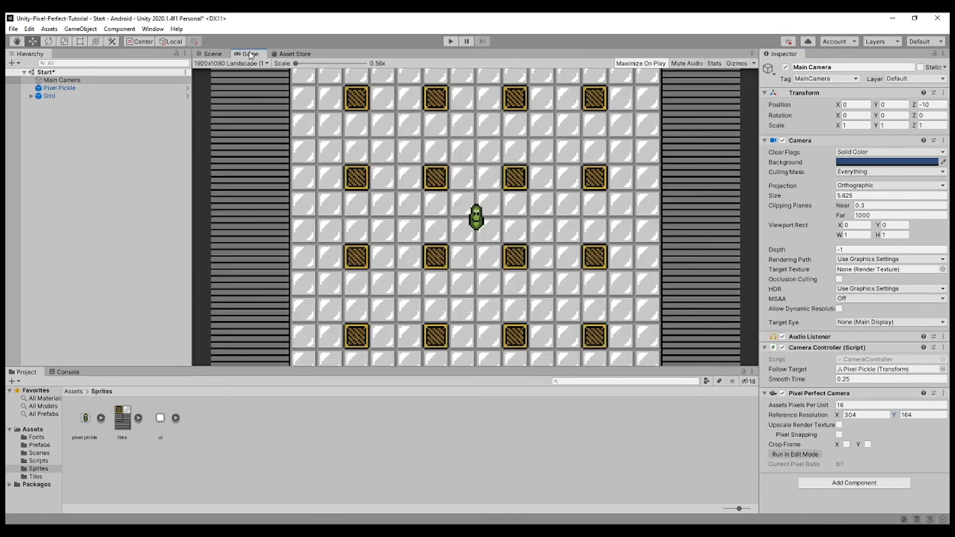
click(846, 445)
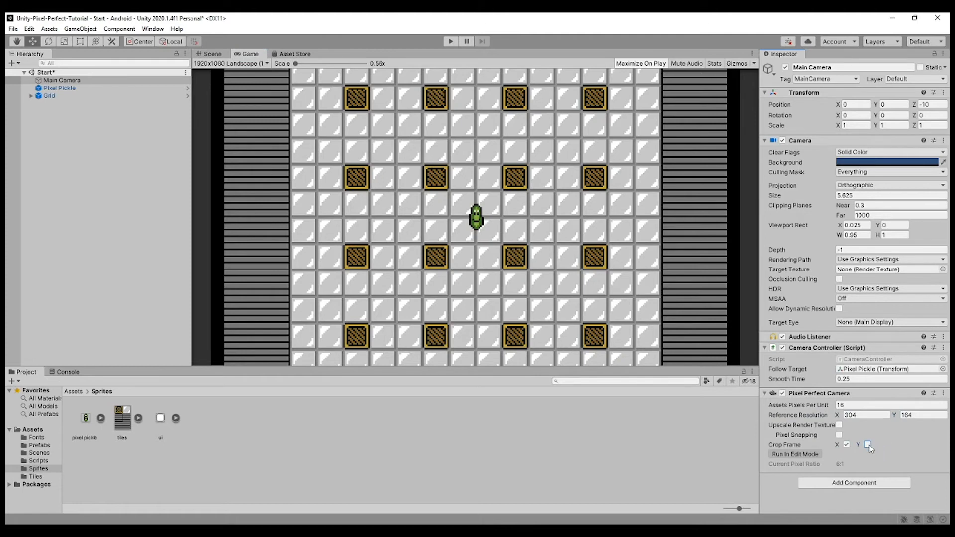
click(868, 444)
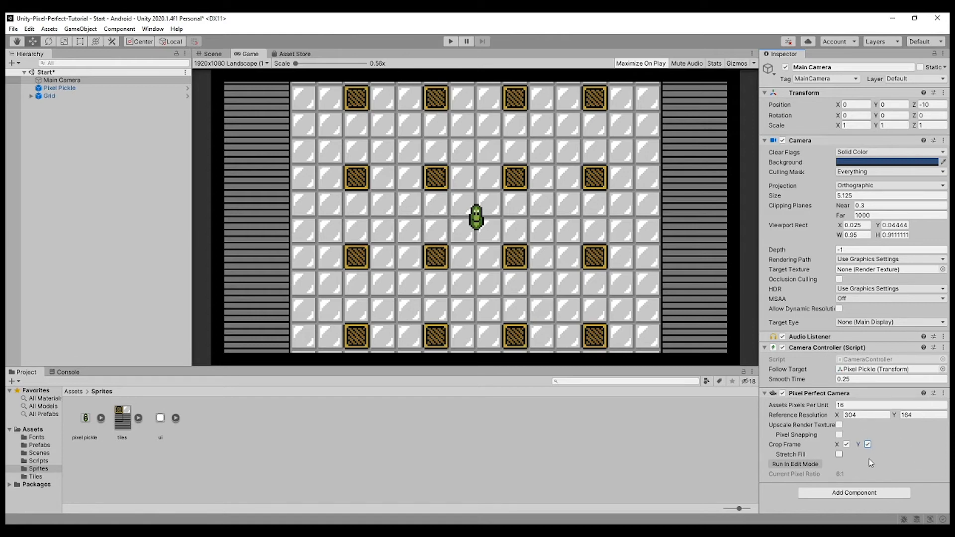
click(839, 454)
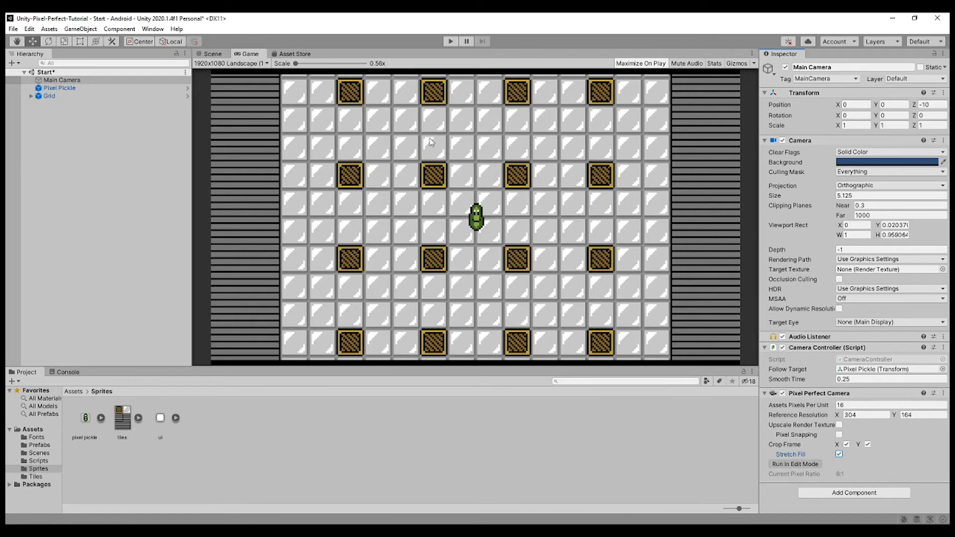
drag(297, 63, 349, 64)
scroll(585, 204, up, 2)
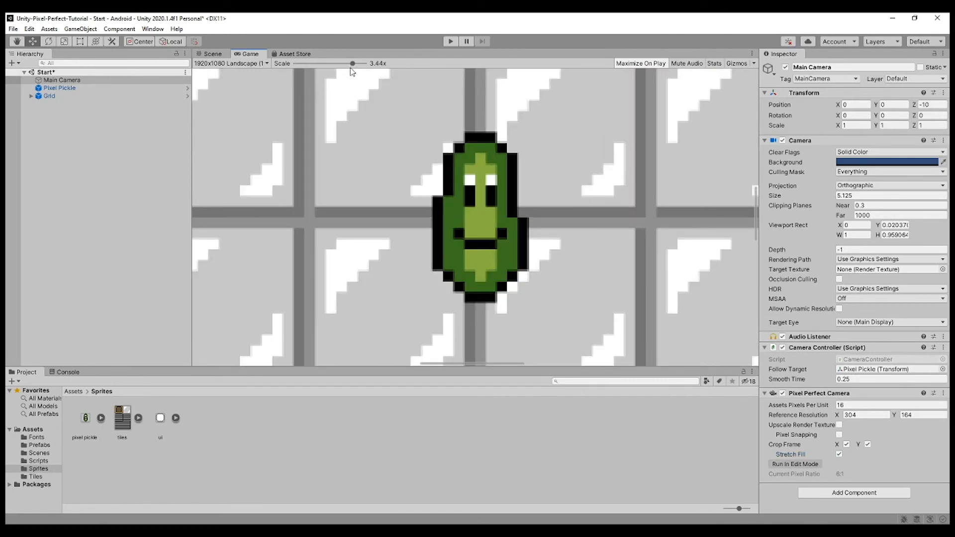
drag(317, 65, 274, 66)
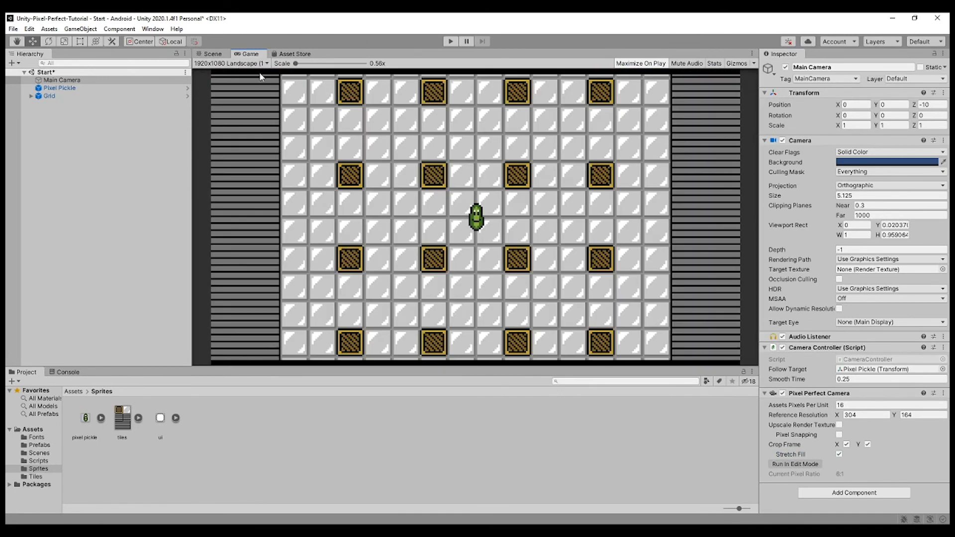
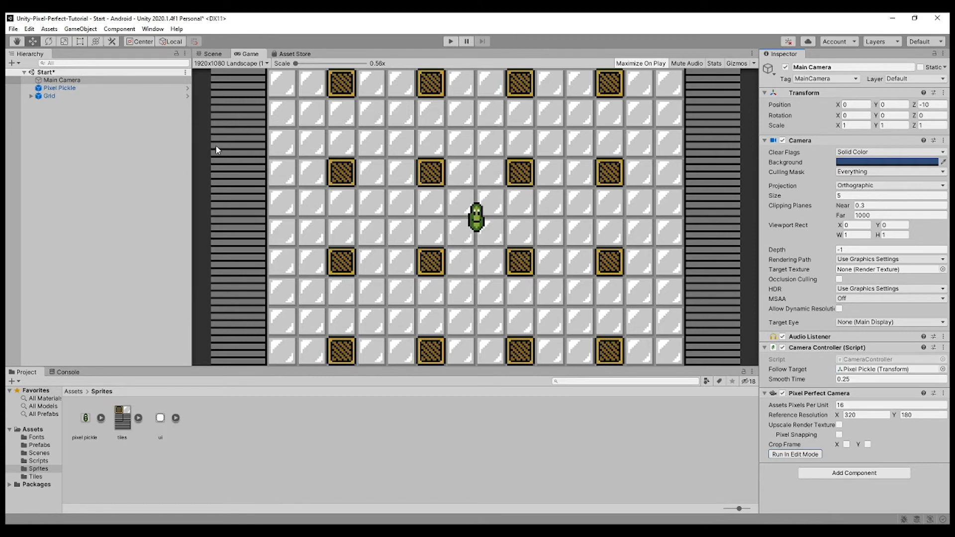
- Enable Pixel Snapping on the Pixel Perfect Camera and test it in Play mode by walking the pickle around the room
drag(298, 64, 282, 63)
click(840, 434)
click(450, 42)
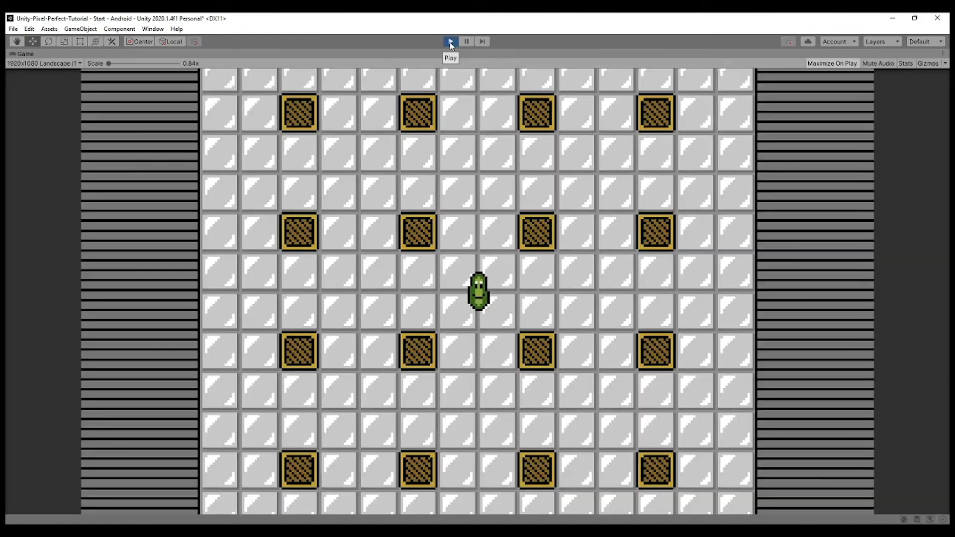
key(Up)
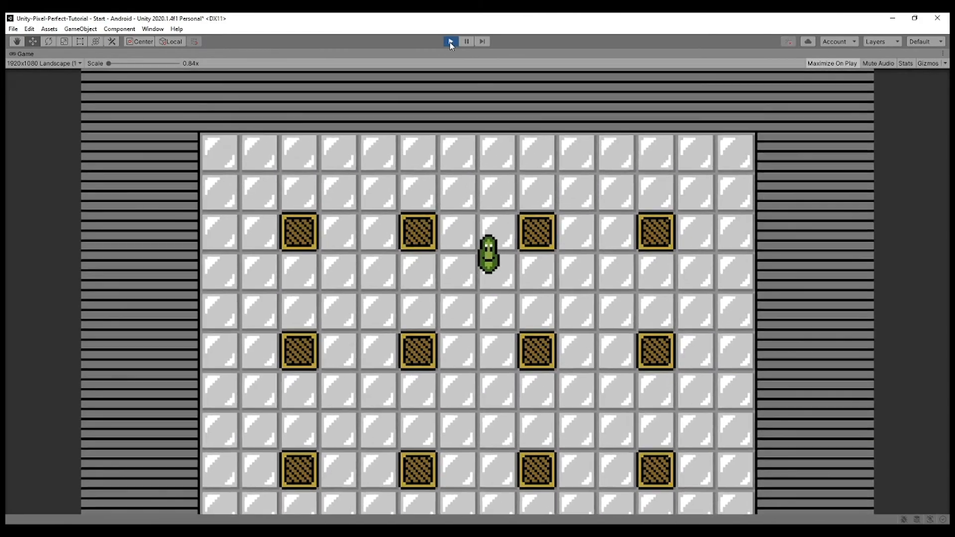
key(Left)
key(Down)
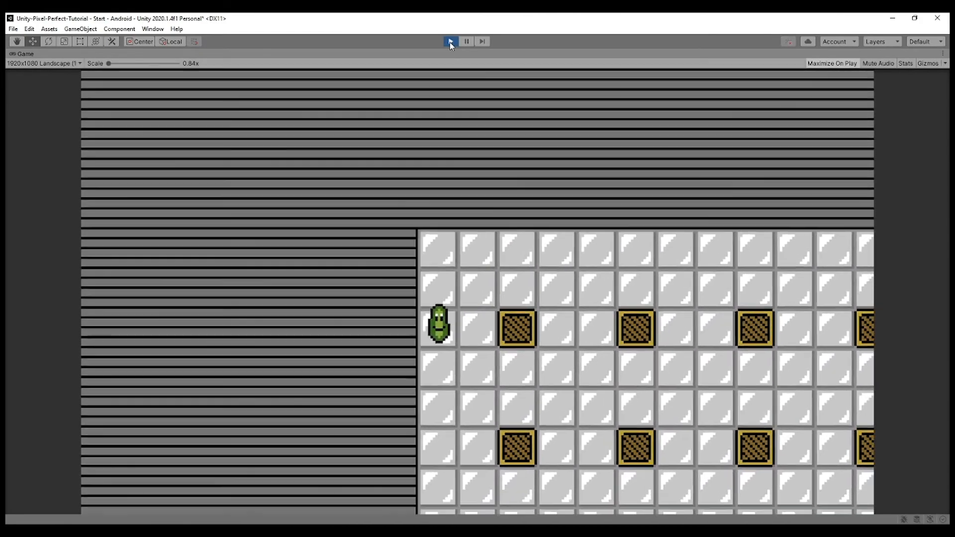
key(Right)
key(Up)
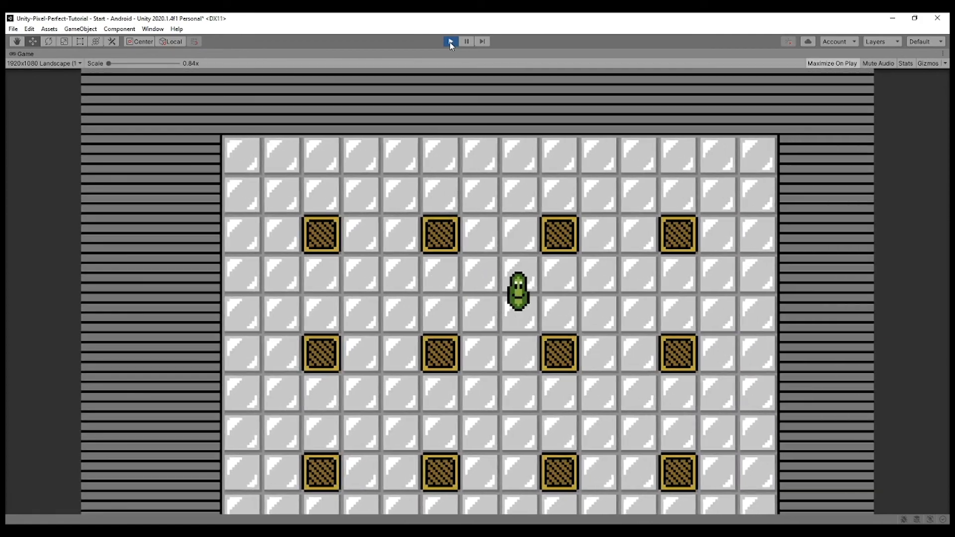
key(Down)
key(Left)
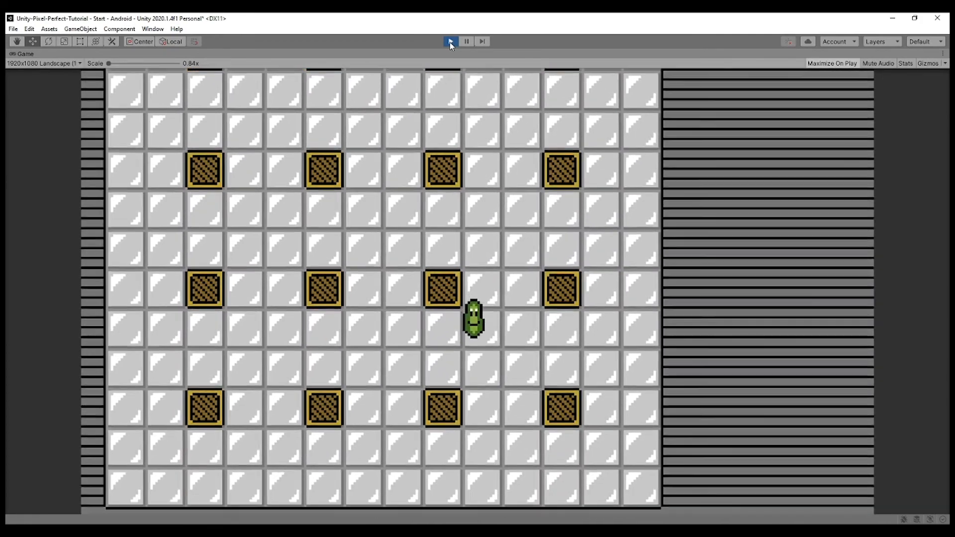
key(Left)
key(Up)
key(Up)
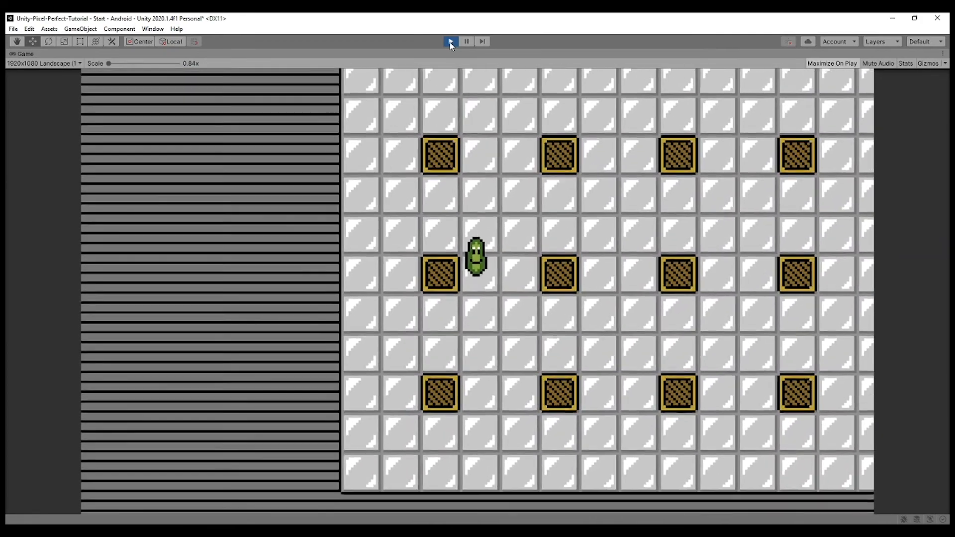
key(Right)
key(Up)
key(Left)
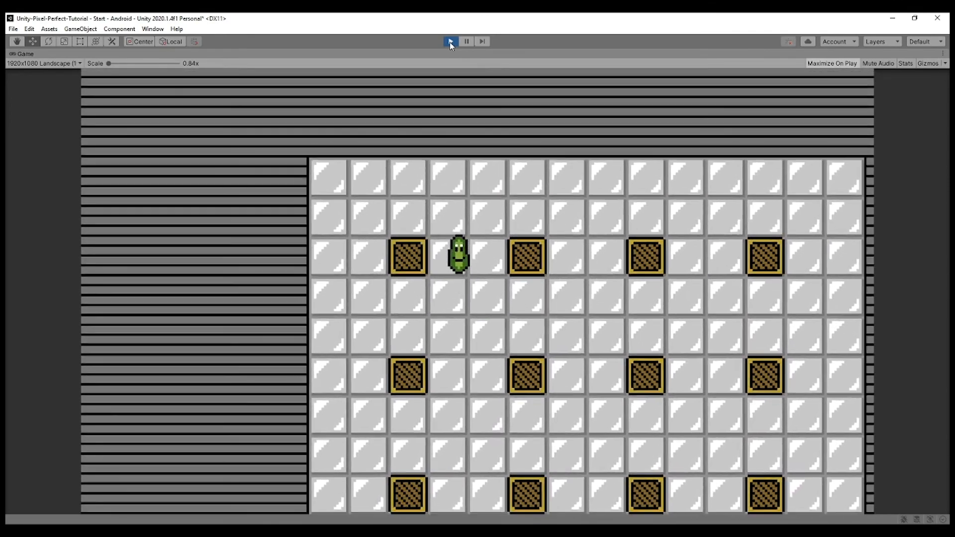
key(Right)
key(Up)
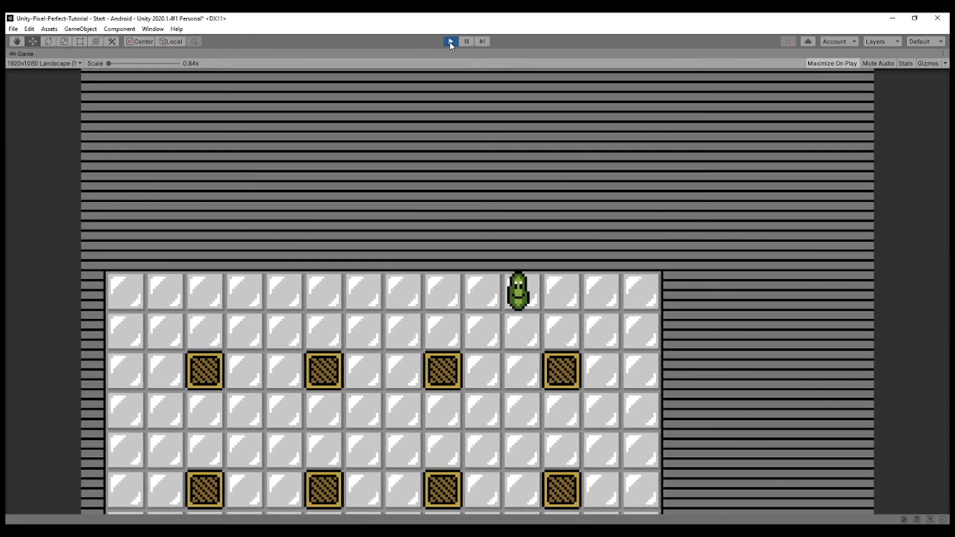
key(Down)
key(Left)
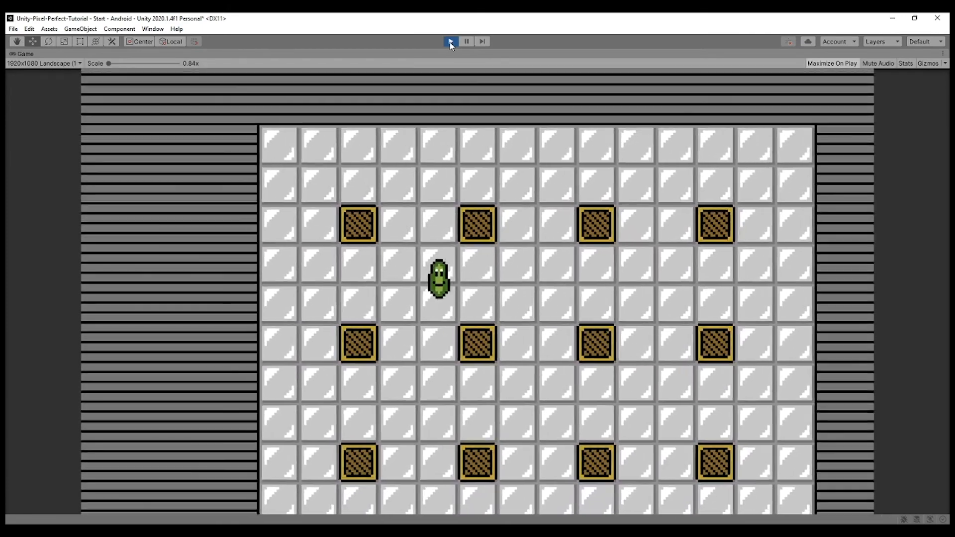
key(Down)
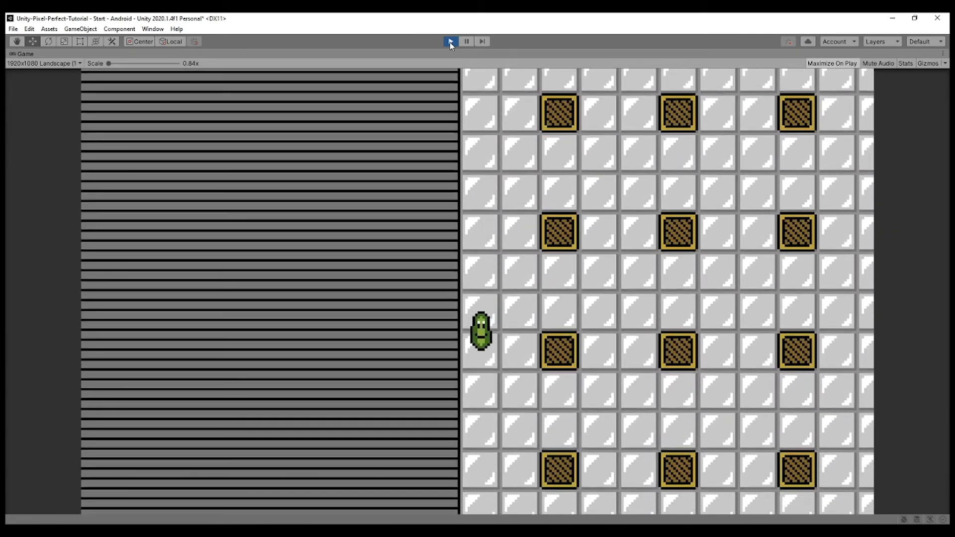
key(Right)
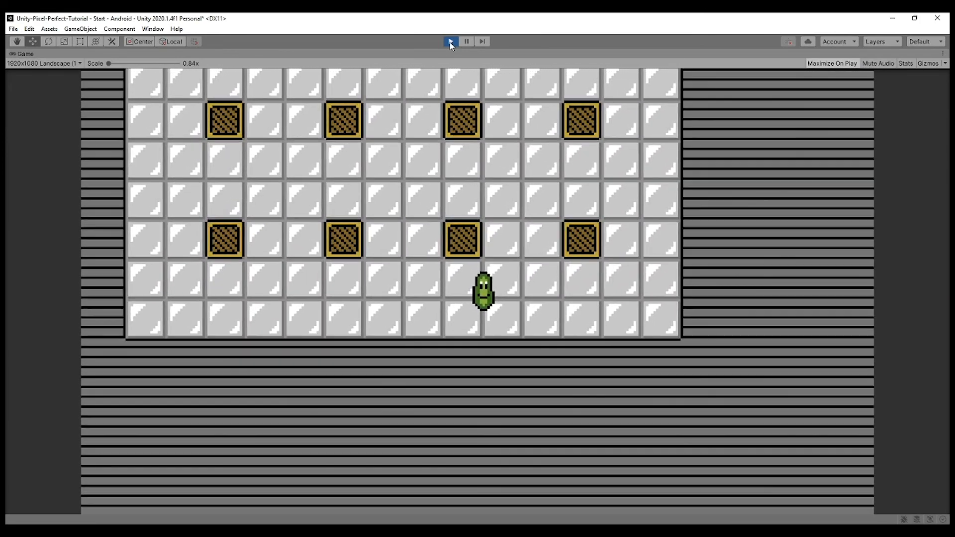
click(450, 42)
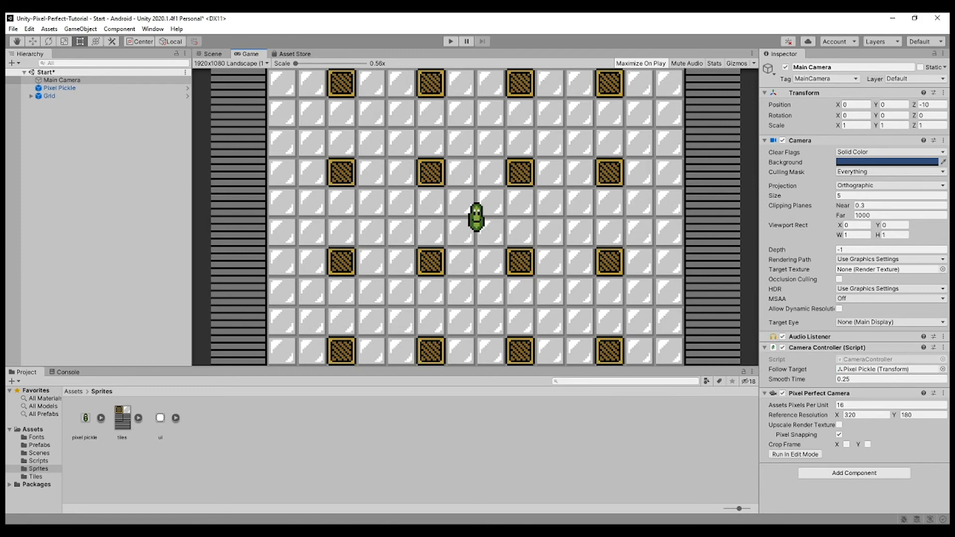
- Enable Upscale Render Texture on the Pixel Perfect Camera and test the pickle's movement across the tile grid in Play mode
click(839, 426)
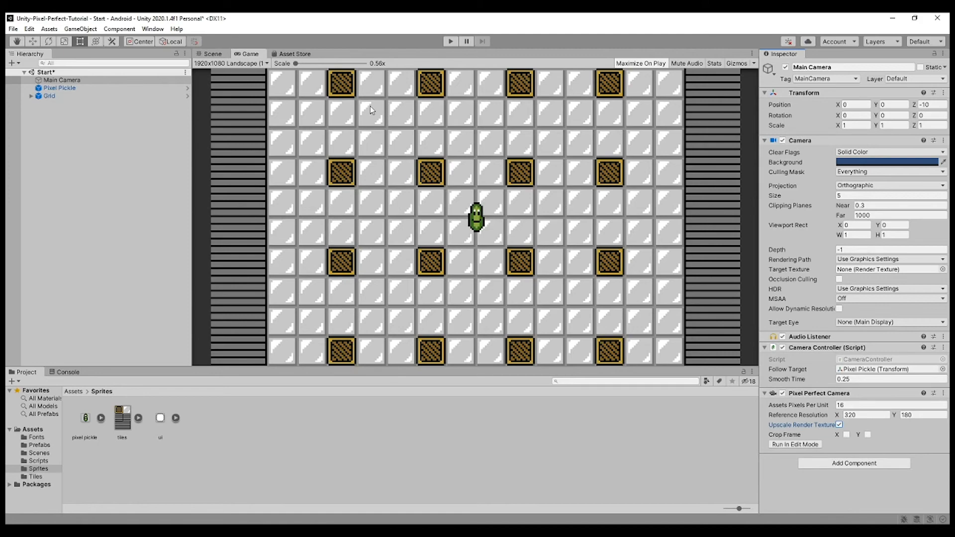
click(450, 41)
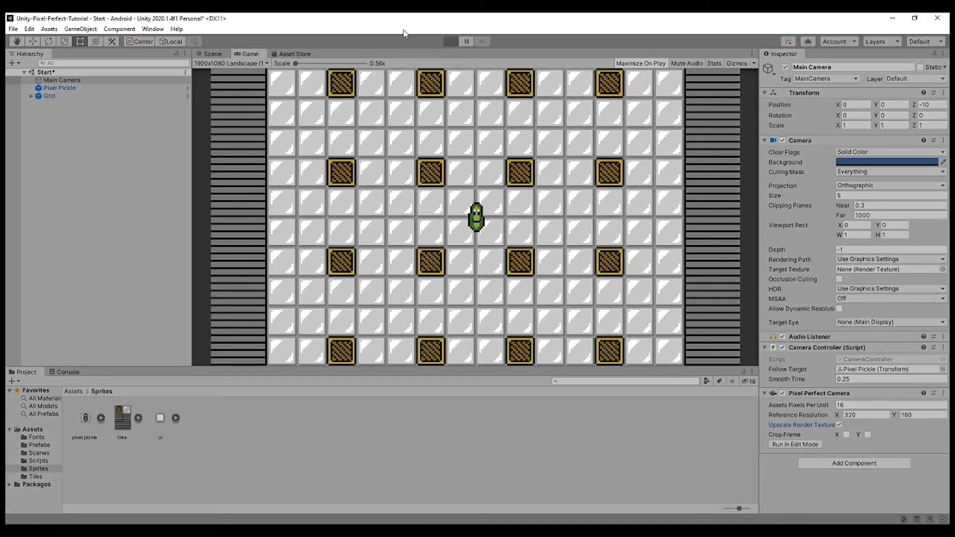
key(Left)
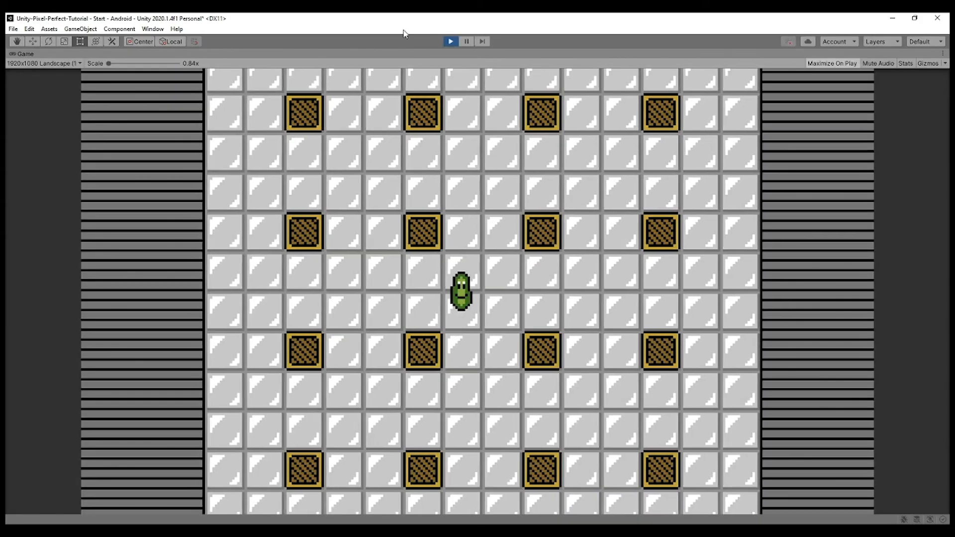
key(Up)
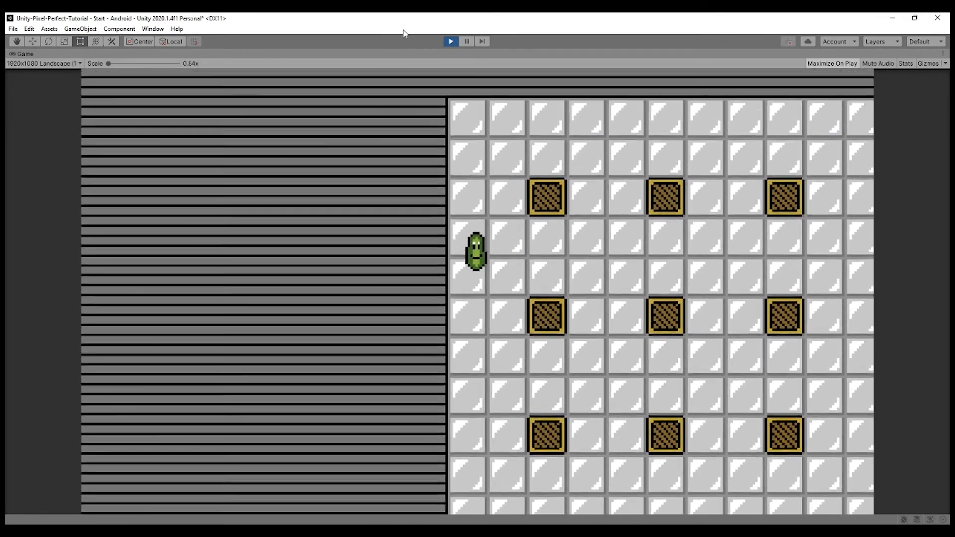
key(Right)
key(Right)
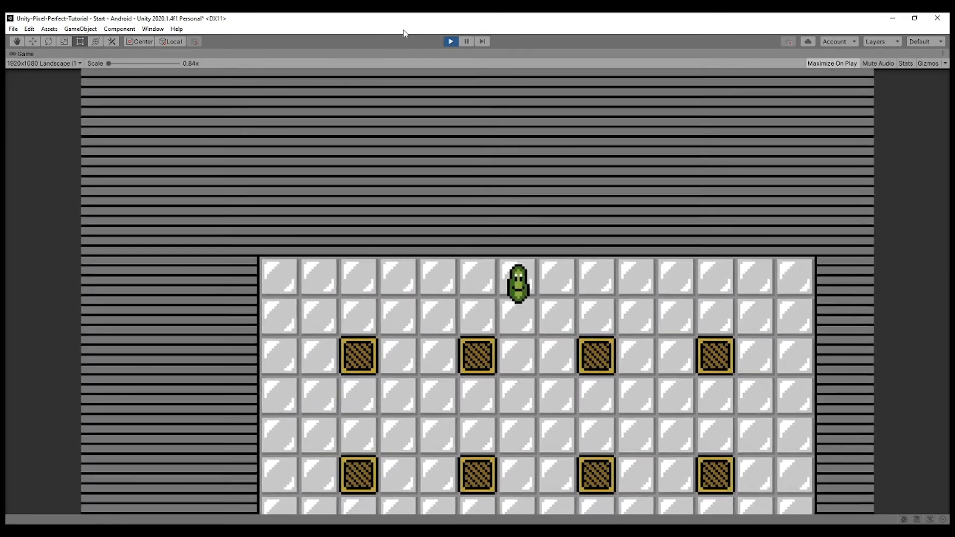
key(Down)
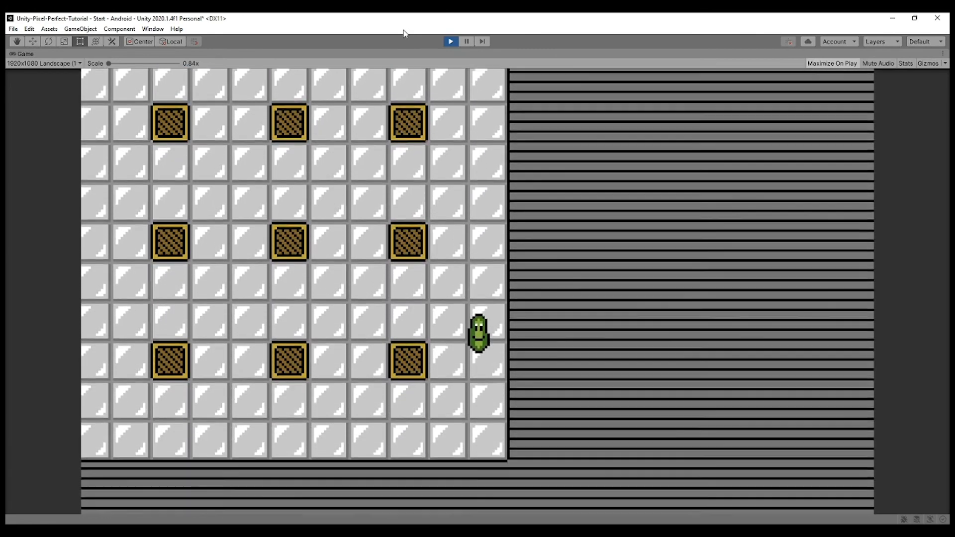
key(Left)
key(Left)
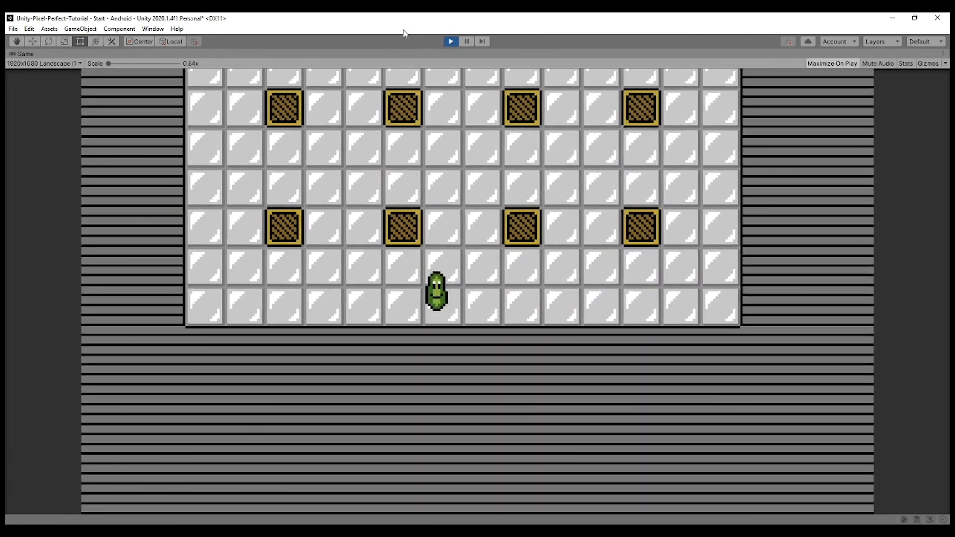
key(Up)
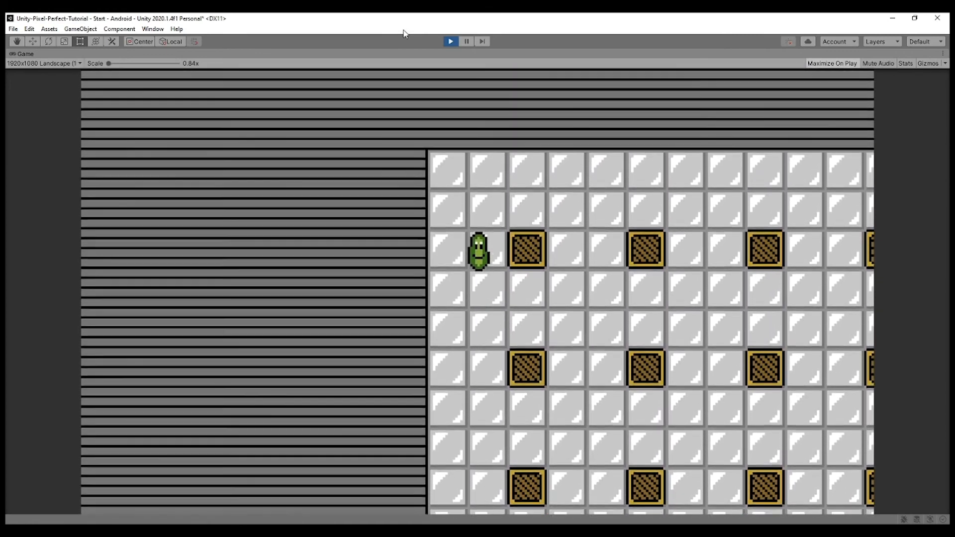
key(Right)
key(Right)
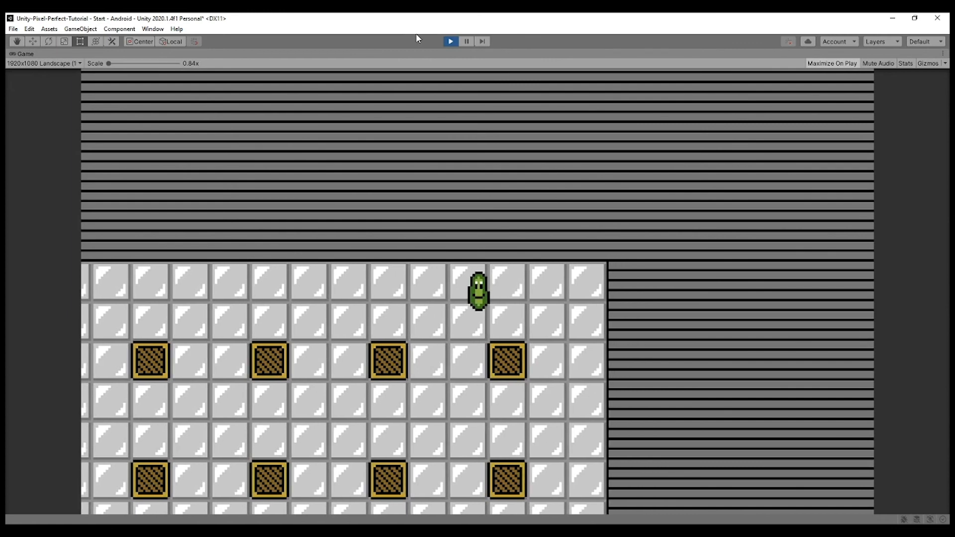
click(450, 41)
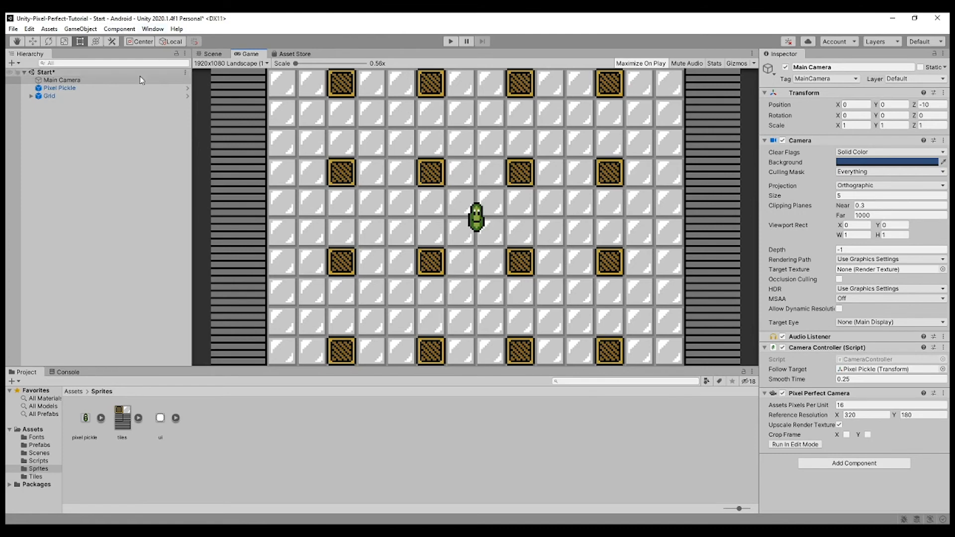
- Check the Enable Preview Packages option on the Package Manager page of the Project Settings, and close the settings
click(158, 29)
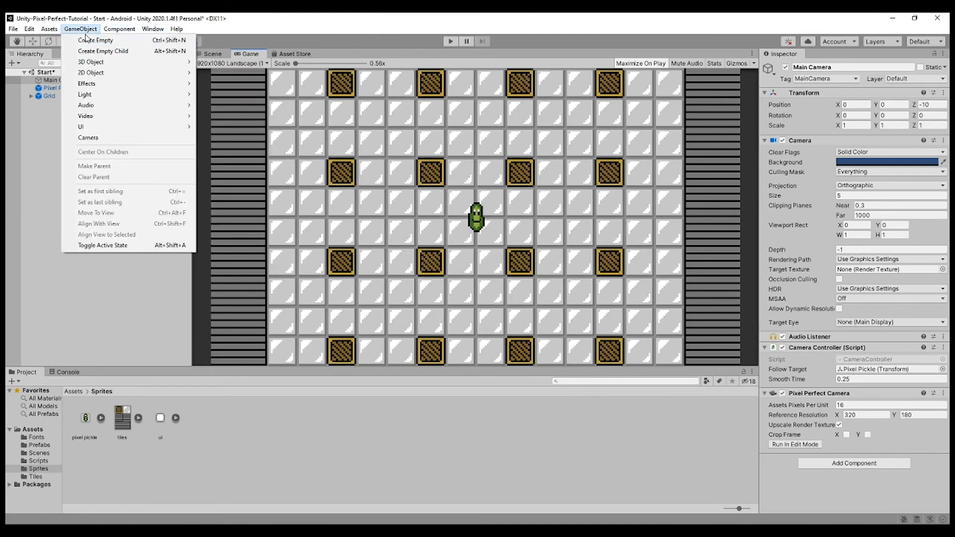
mouse_move(11, 32)
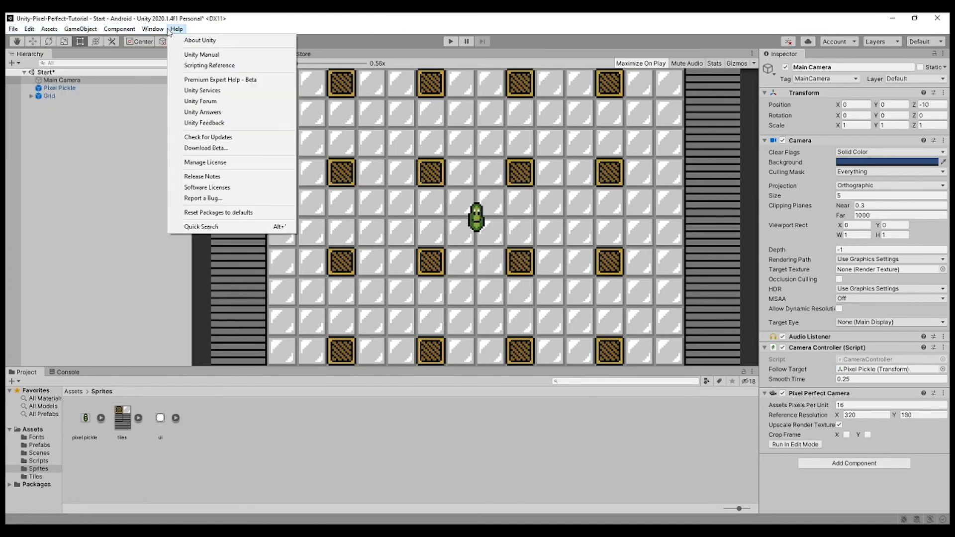
mouse_move(160, 31)
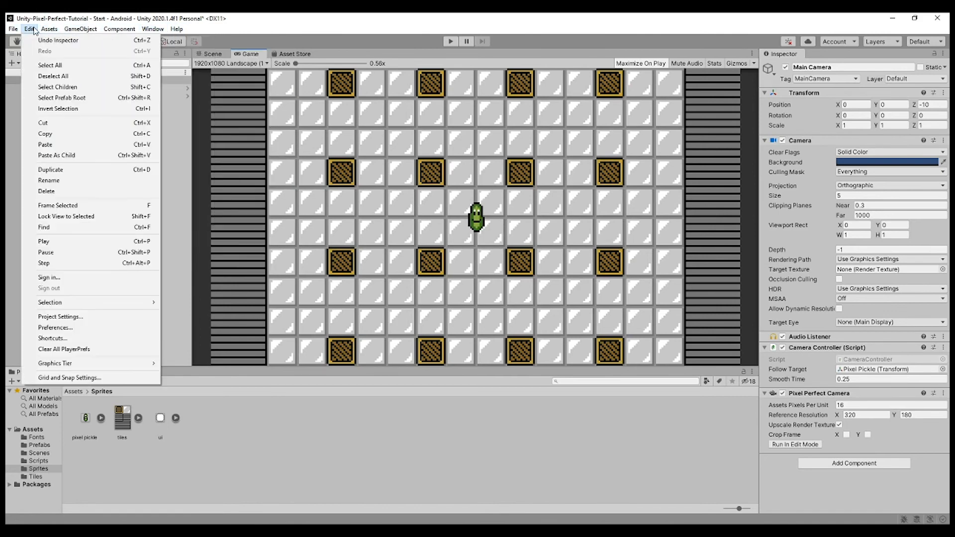
click(72, 316)
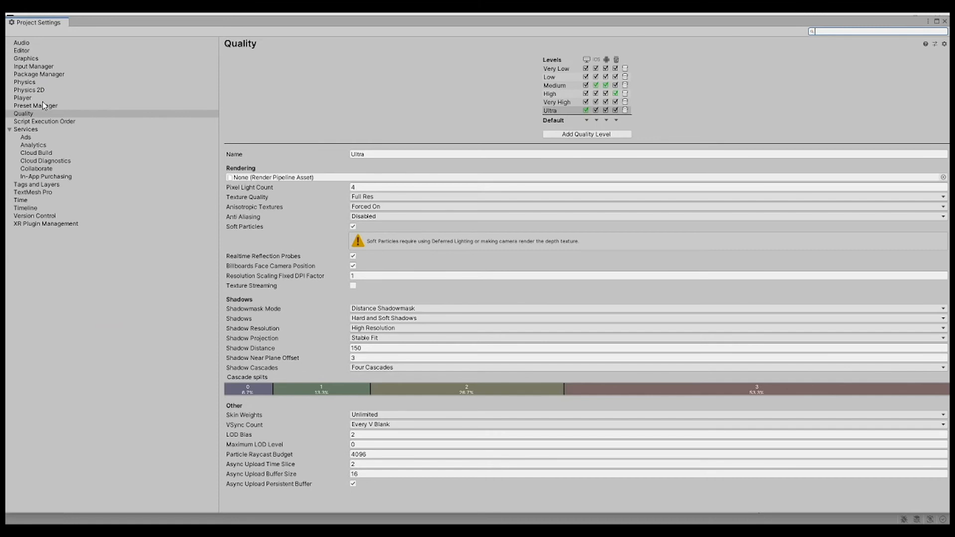
click(43, 75)
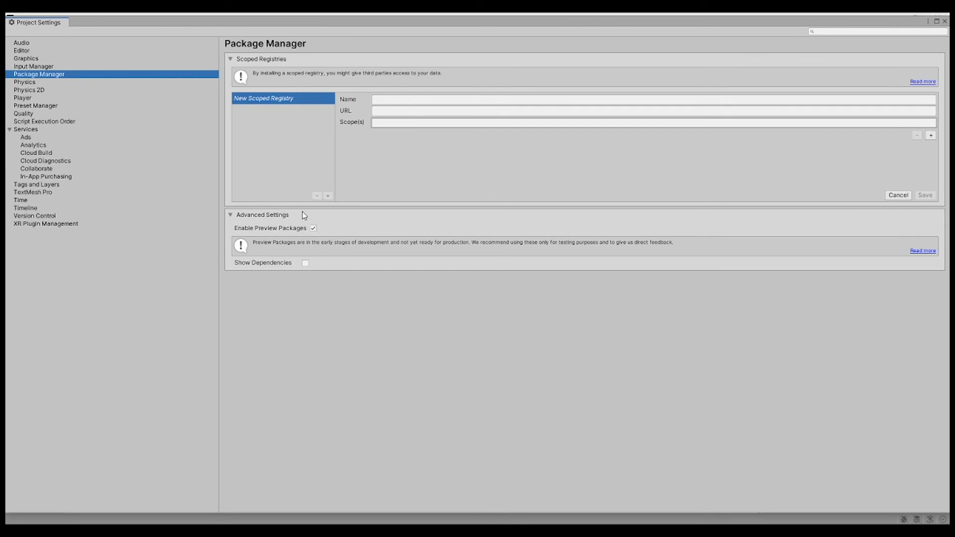
click(945, 21)
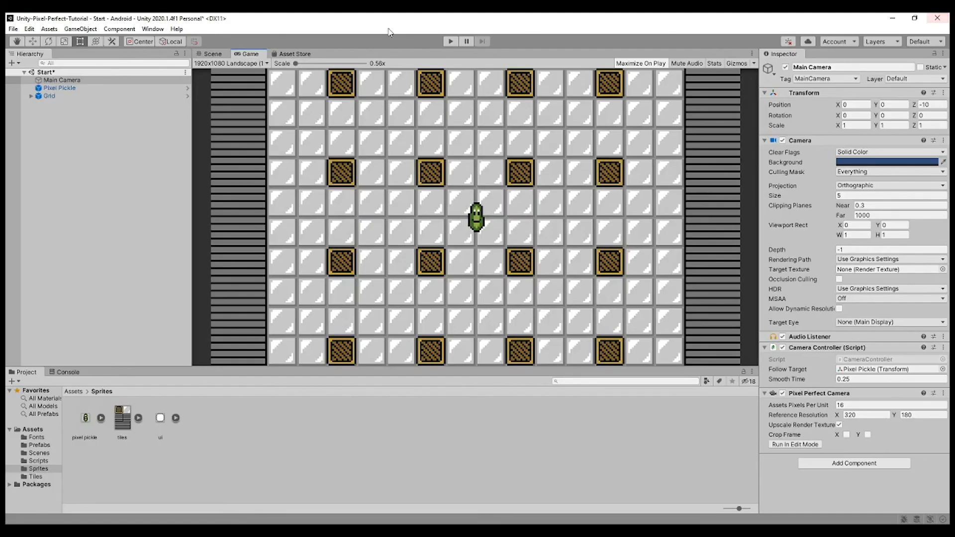
- Install the Device Simulator 2.2.3-preview package from the Unity Registry, and close the Package Manager
click(153, 29)
click(201, 120)
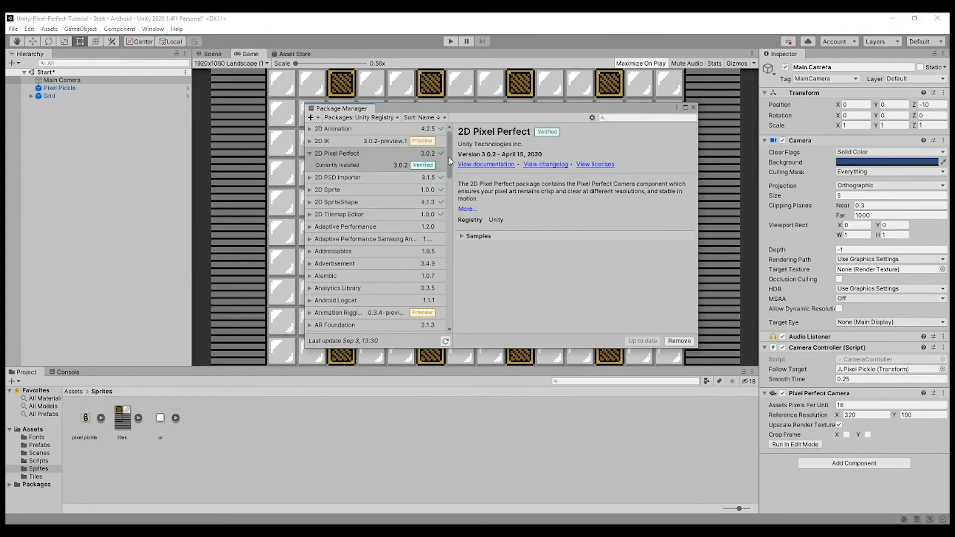
drag(450, 160, 440, 193)
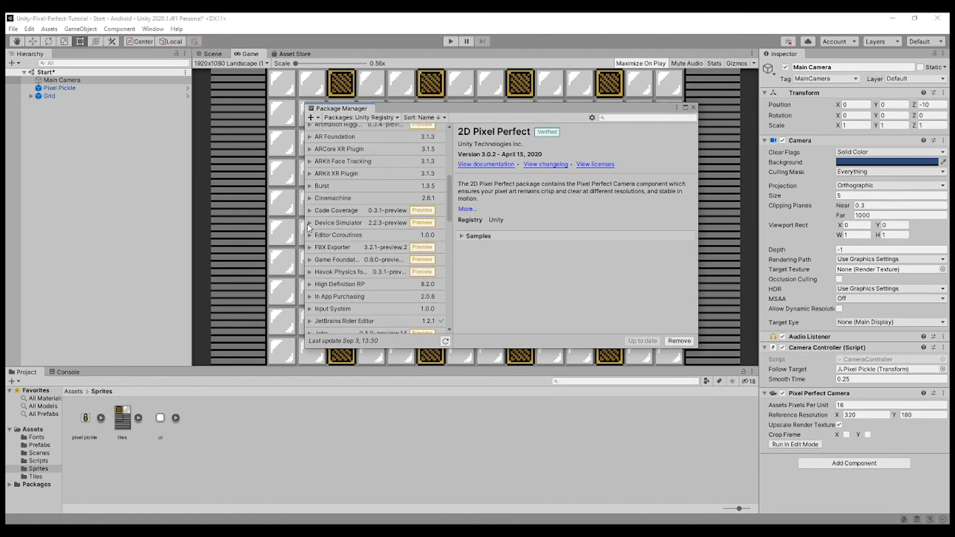
click(309, 223)
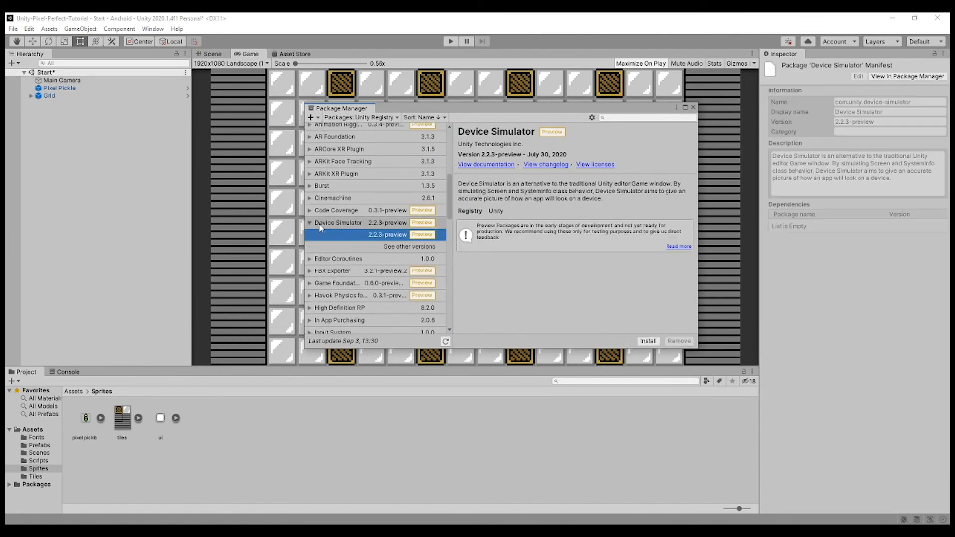
click(647, 341)
click(693, 107)
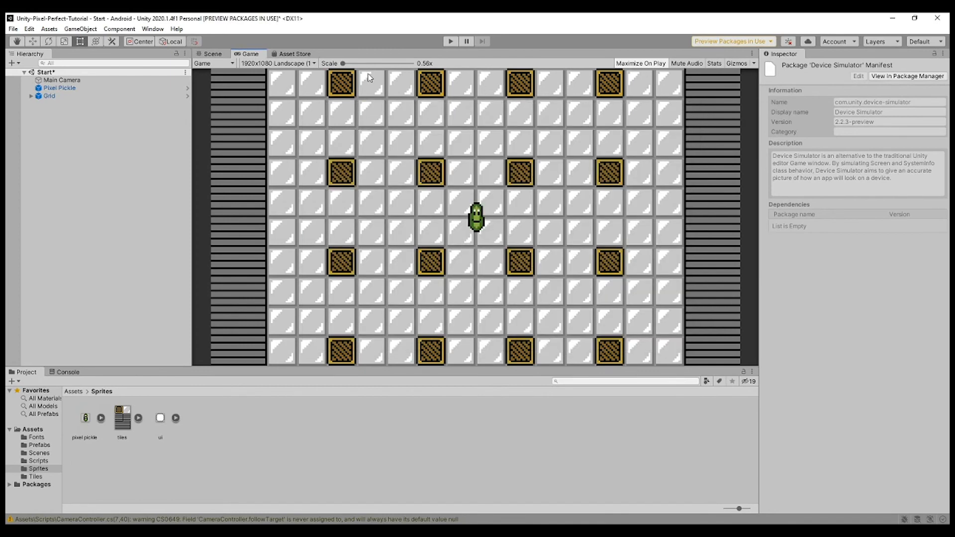
- Switch the Game view to the Simulator and choose the Apple iPad Mini 4 as the simulated device
click(232, 67)
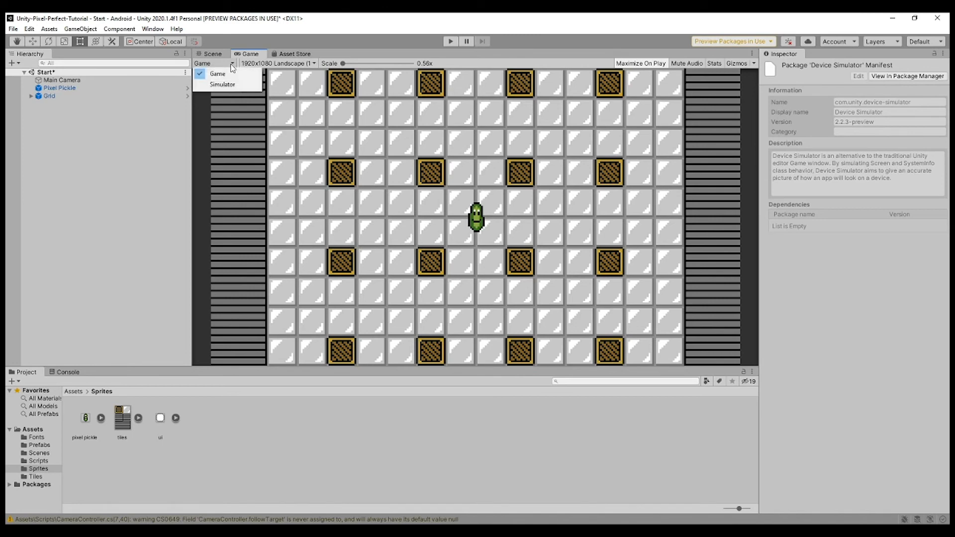
click(249, 89)
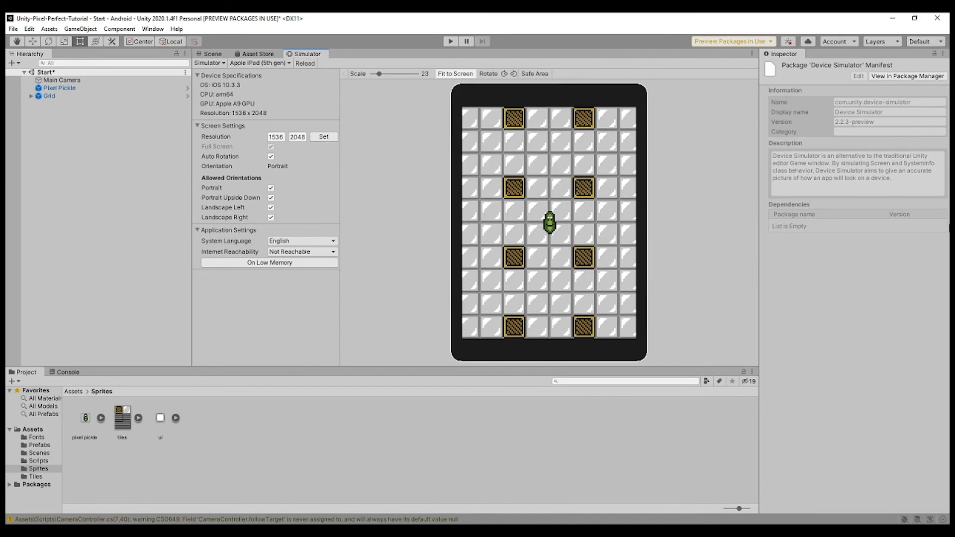
click(259, 63)
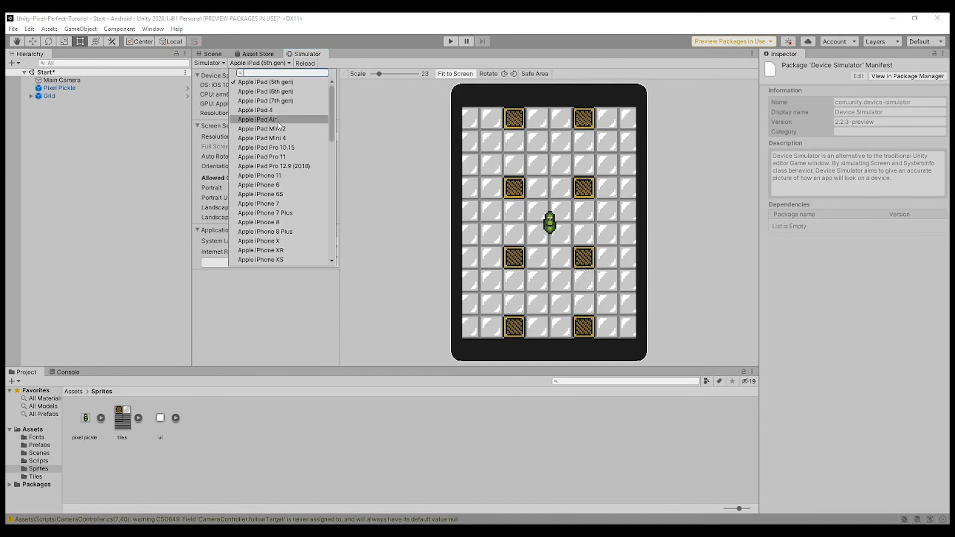
drag(332, 113, 314, 102)
click(261, 139)
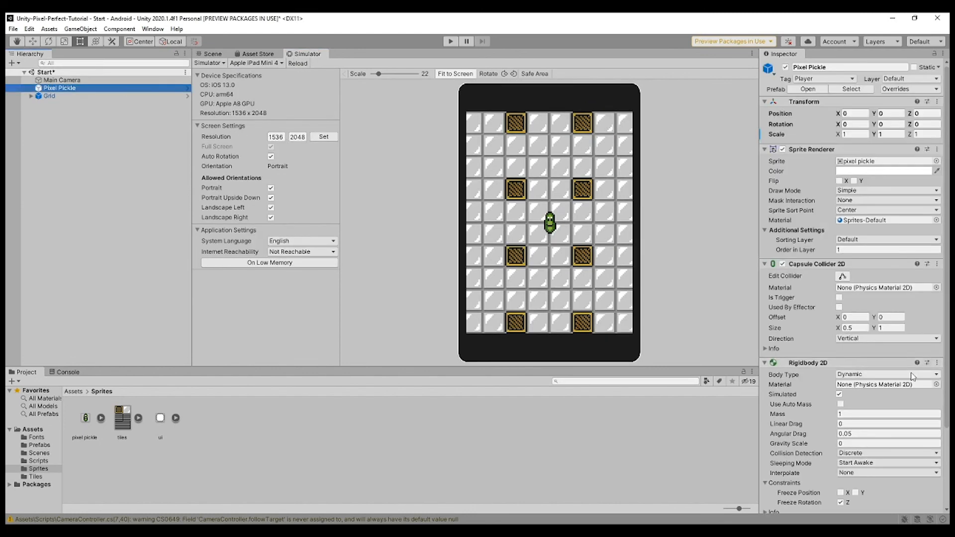
scroll(914, 377, down, 4)
click(92, 82)
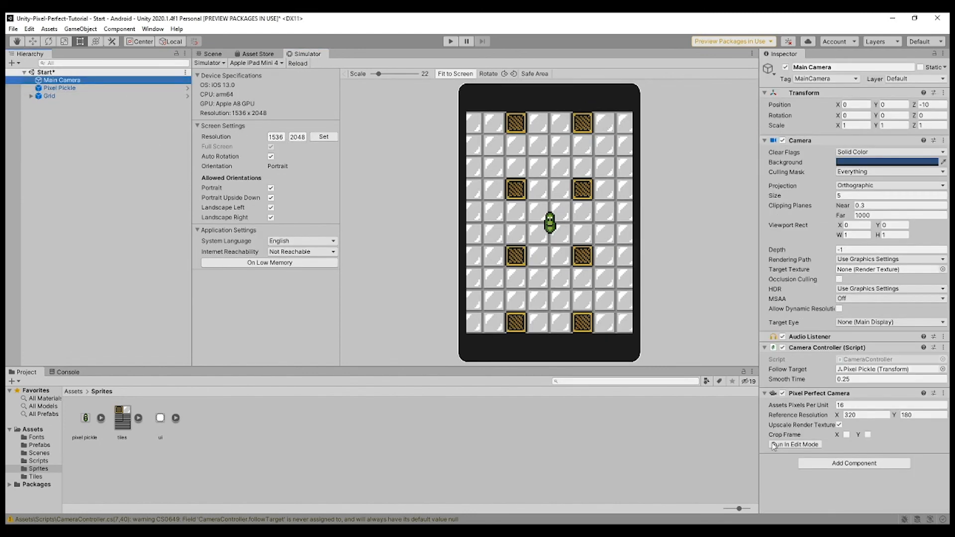
click(795, 444)
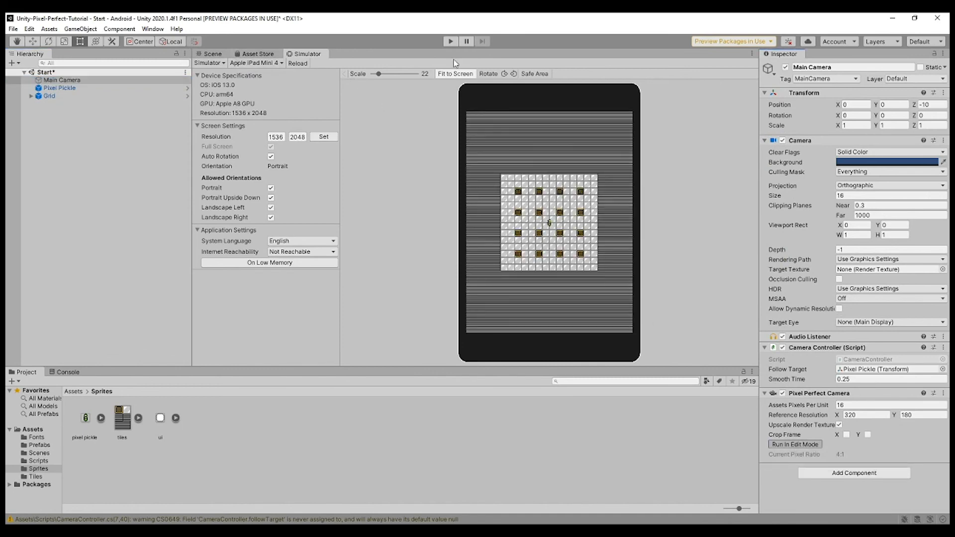
- Preview the room on the Apple iPad (7th gen), and switch the simulated device to the Apple iPad Pro 11
click(278, 64)
scroll(273, 149, down, 6)
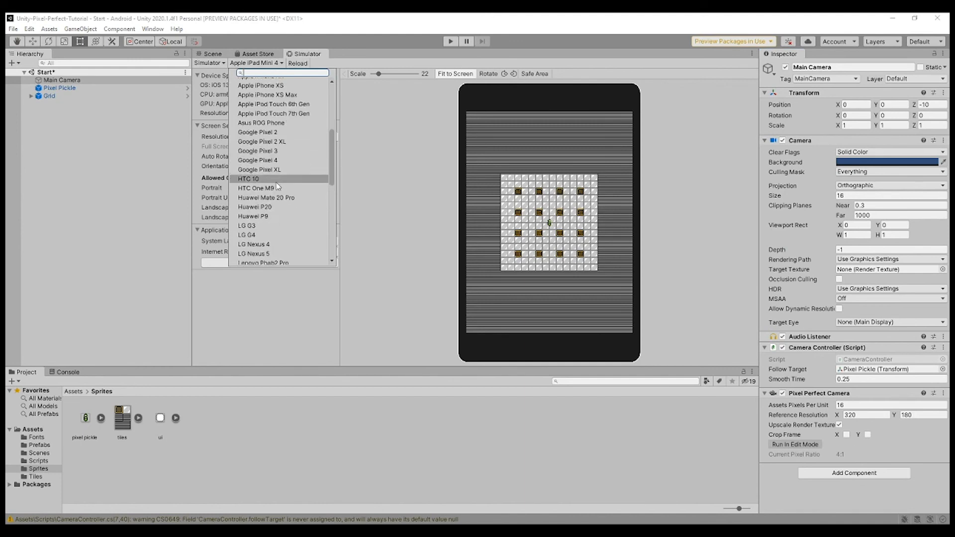
scroll(278, 223, up, 3)
scroll(277, 209, up, 5)
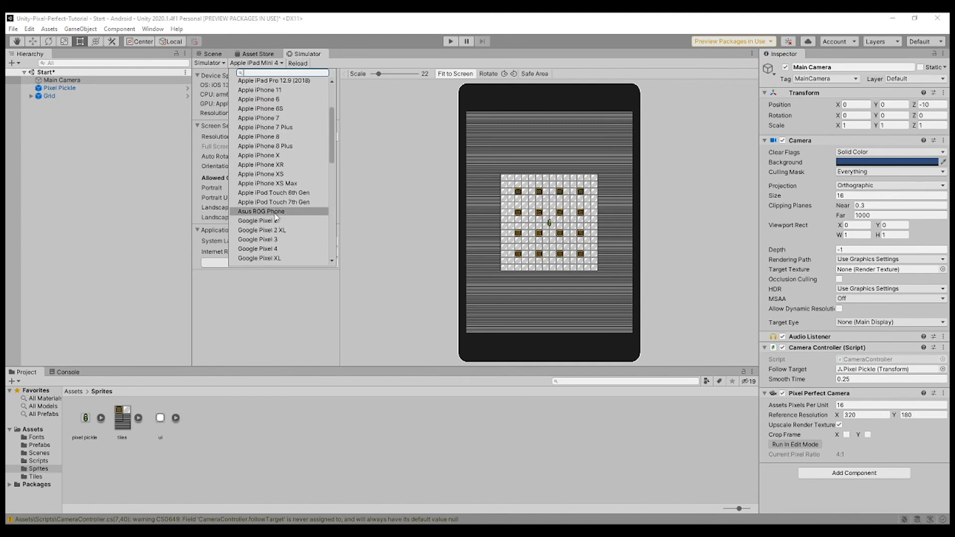
click(273, 101)
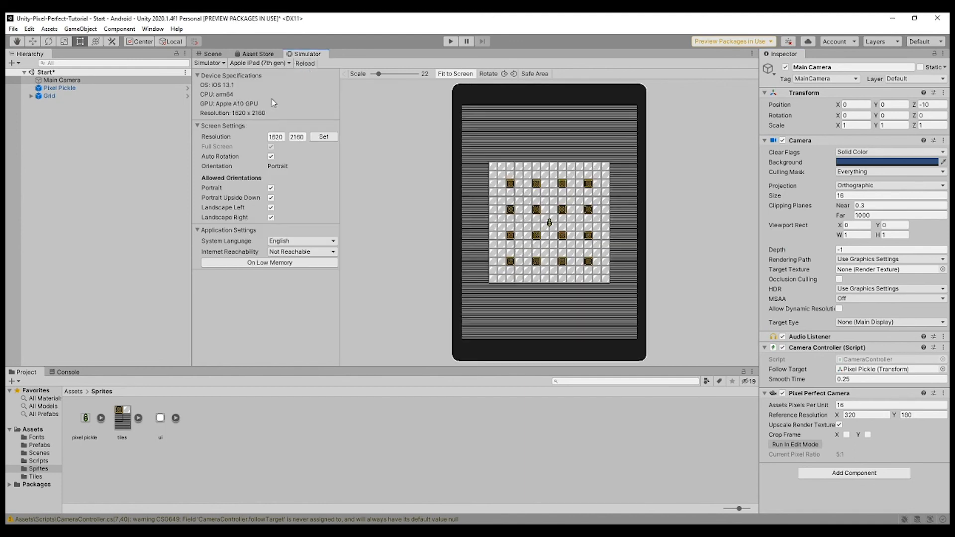
click(272, 64)
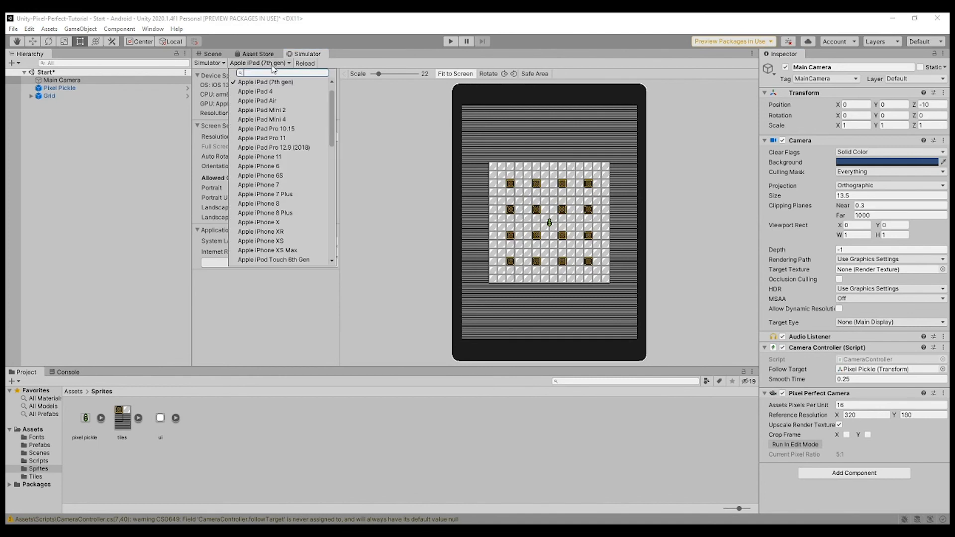
click(288, 139)
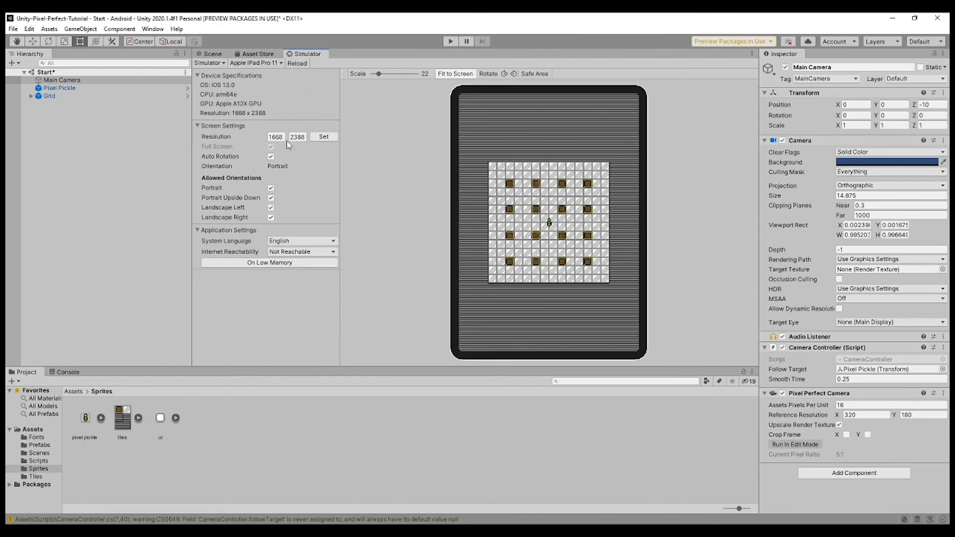
- Rotate the simulated iPad Pro 11 repeatedly to compare how much of the room is shown in landscape and portrait
click(504, 73)
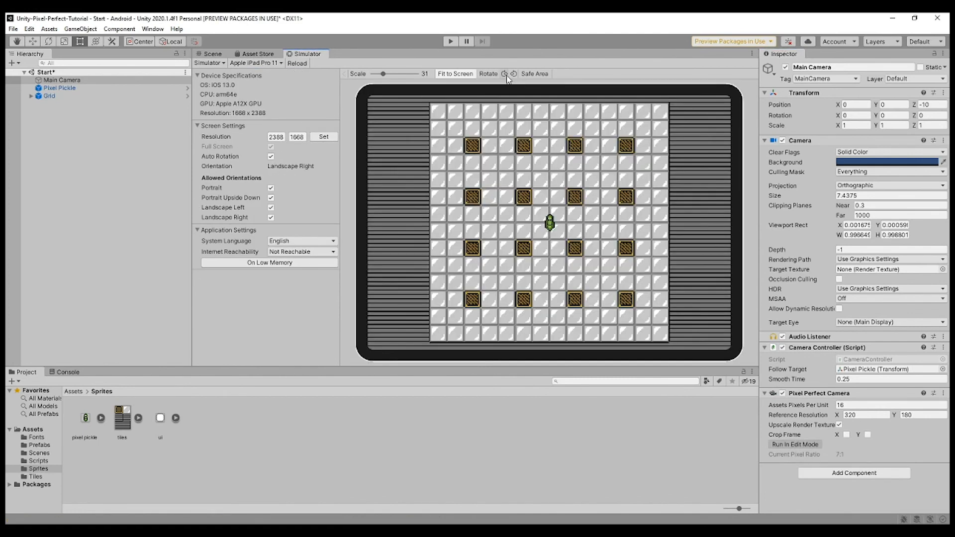
click(505, 74)
click(505, 75)
click(505, 75)
click(504, 73)
click(504, 73)
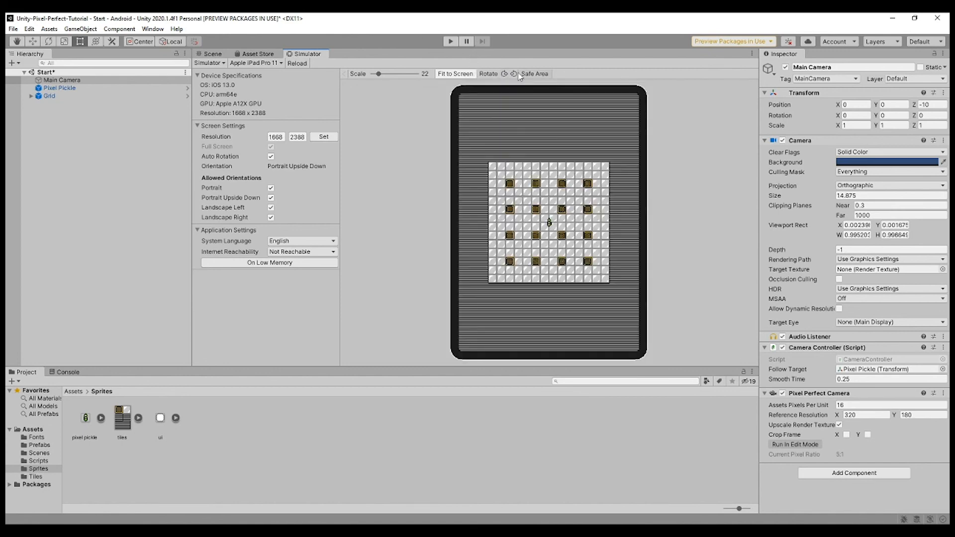
- Compare the camera's bounds in the Scene view with the simulated device in both portrait and landscape orientation
click(212, 54)
scroll(579, 220, down, 1)
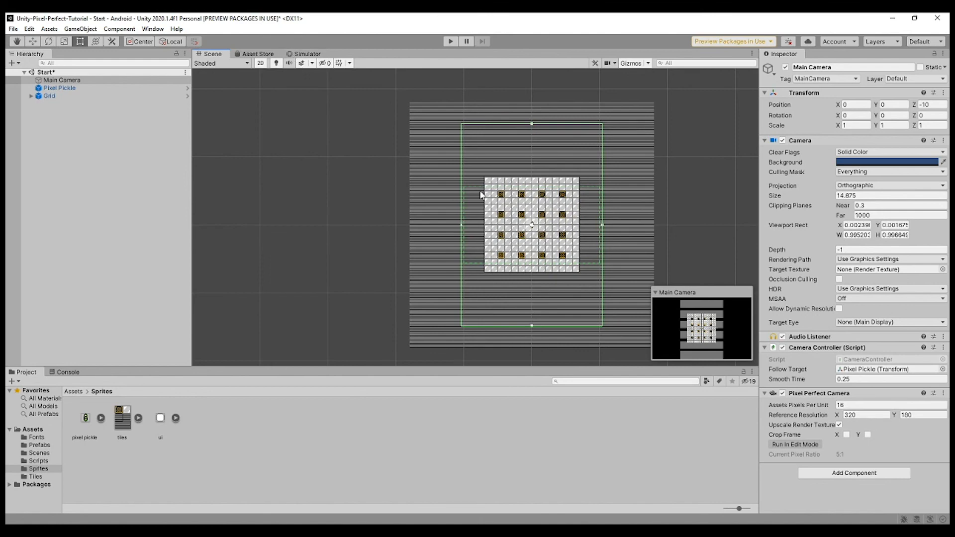
click(304, 54)
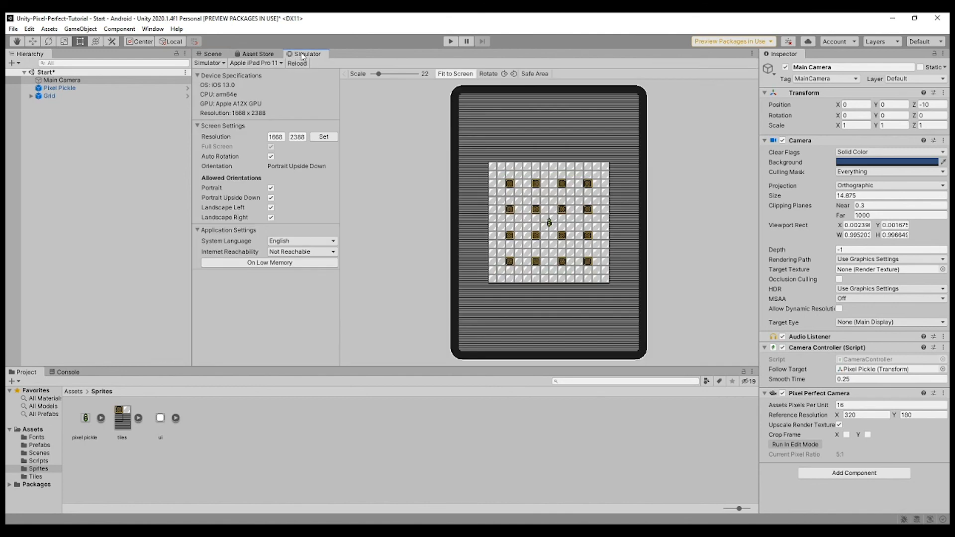
click(505, 73)
click(213, 53)
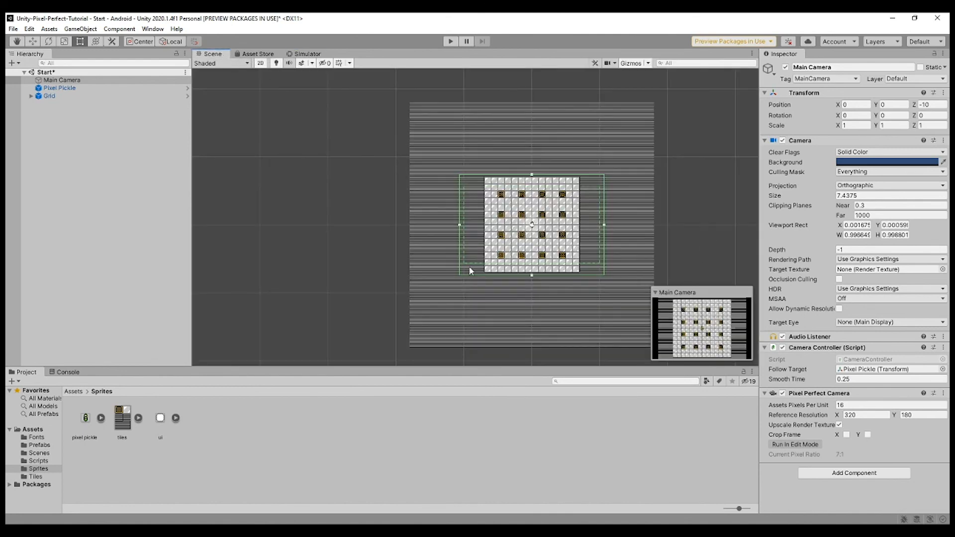
click(303, 54)
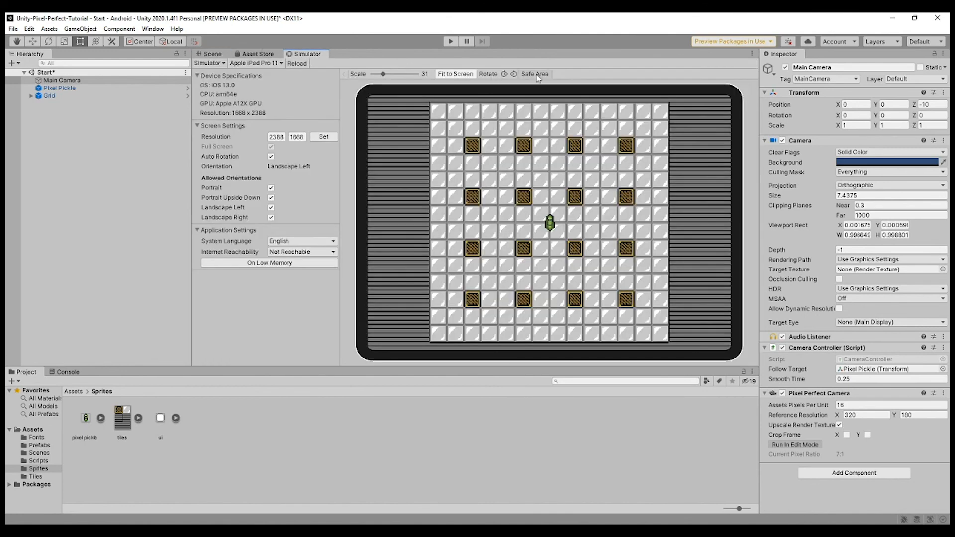
click(513, 74)
click(213, 54)
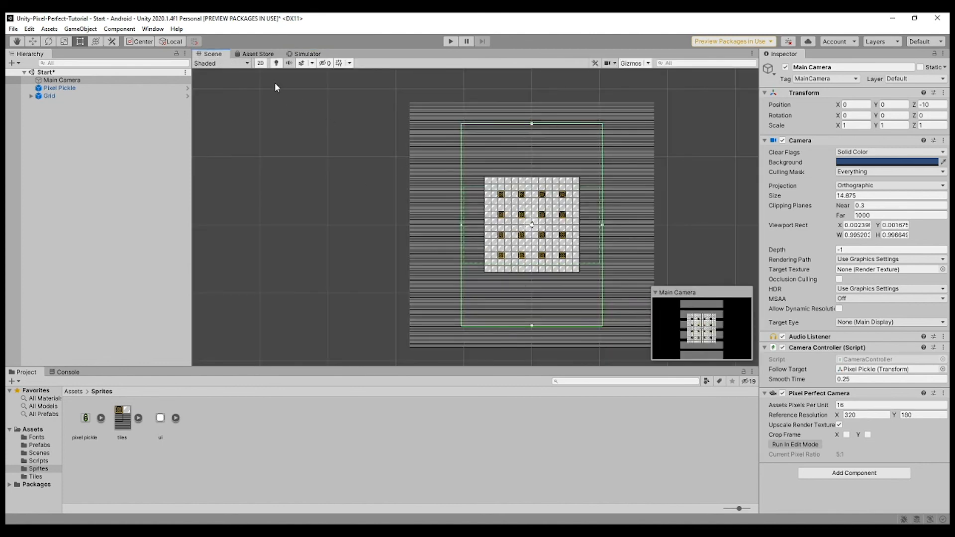
click(305, 54)
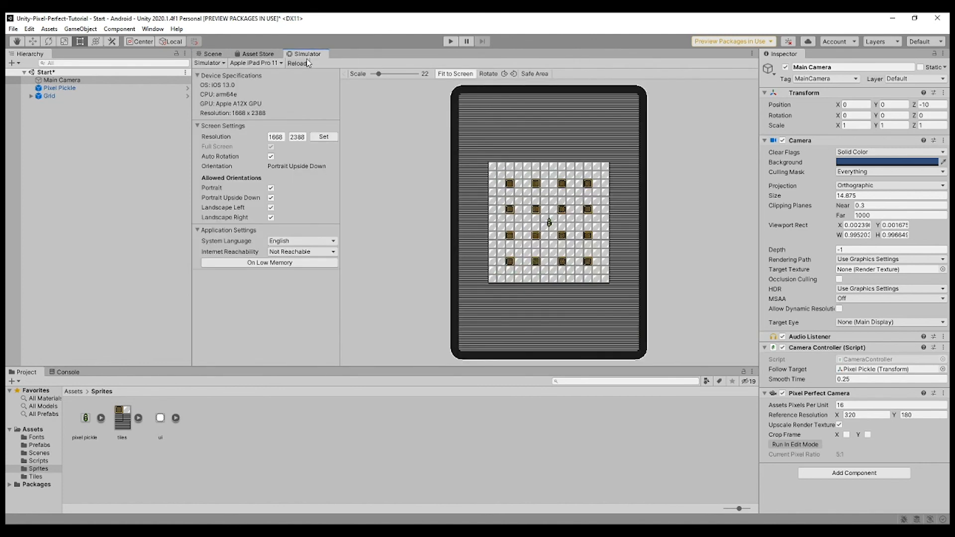
- Set the Pixel Perfect Camera's reference resolution to 180 by 320, and check it with the simulated iPad in landscape and portrait
click(874, 424)
click(874, 424)
click(871, 416)
text(180)
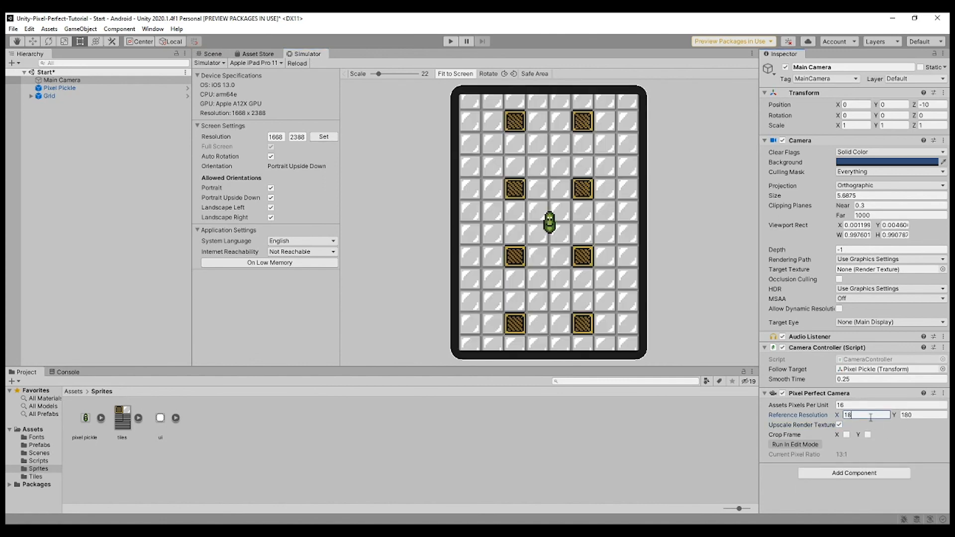
key(Tab)
text(320)
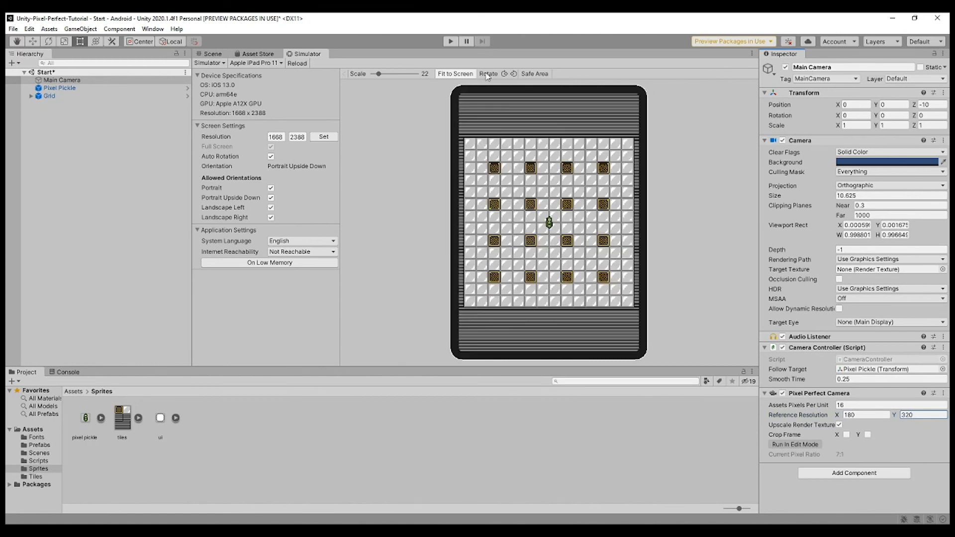
click(504, 74)
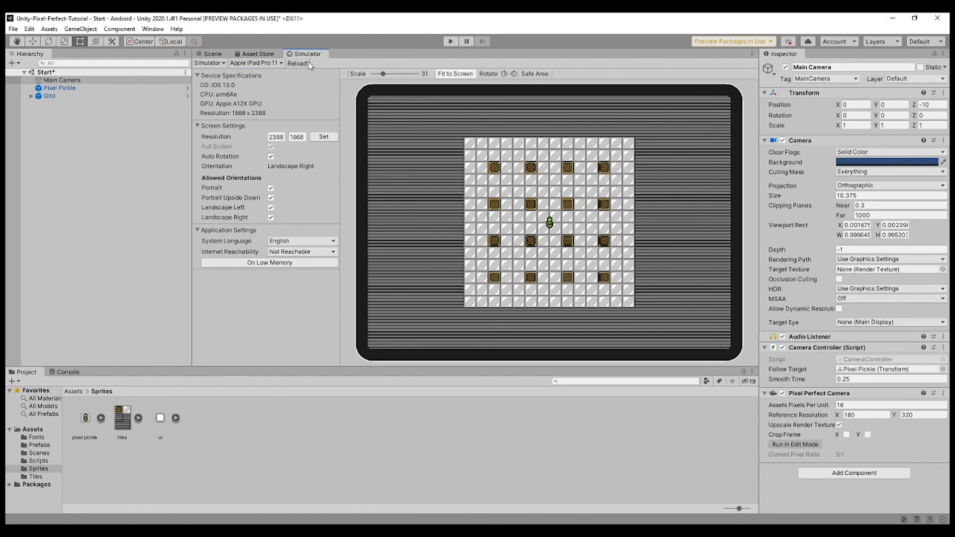
click(504, 74)
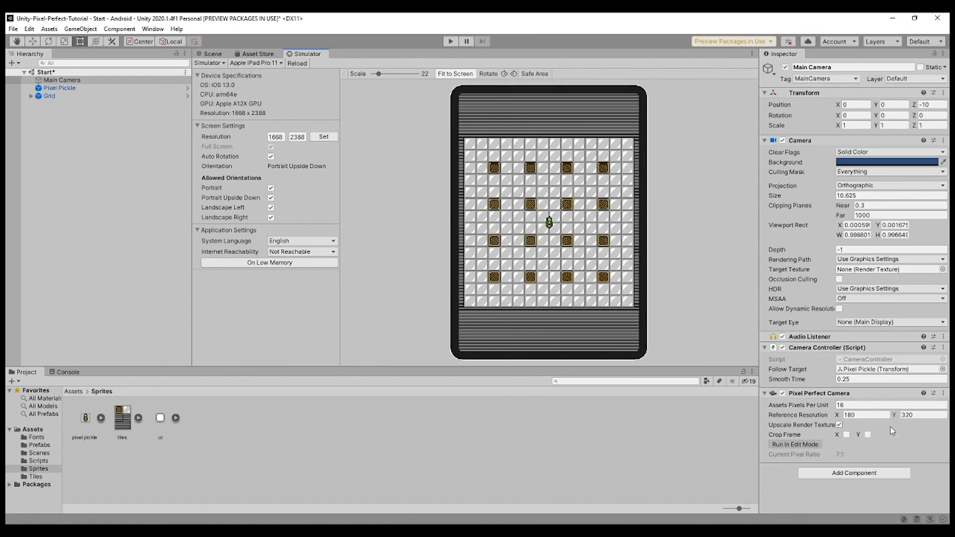
- Set the reference resolution's Y value to 180, and check the view by rotating the simulated iPad and turning it back
click(905, 416)
click(873, 415)
key(Tab)
text(180)
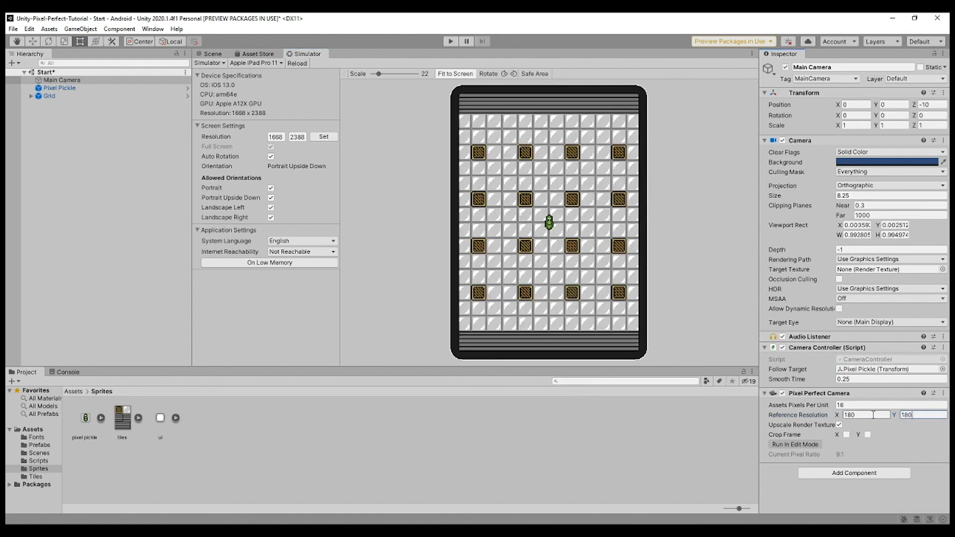
click(504, 73)
click(514, 73)
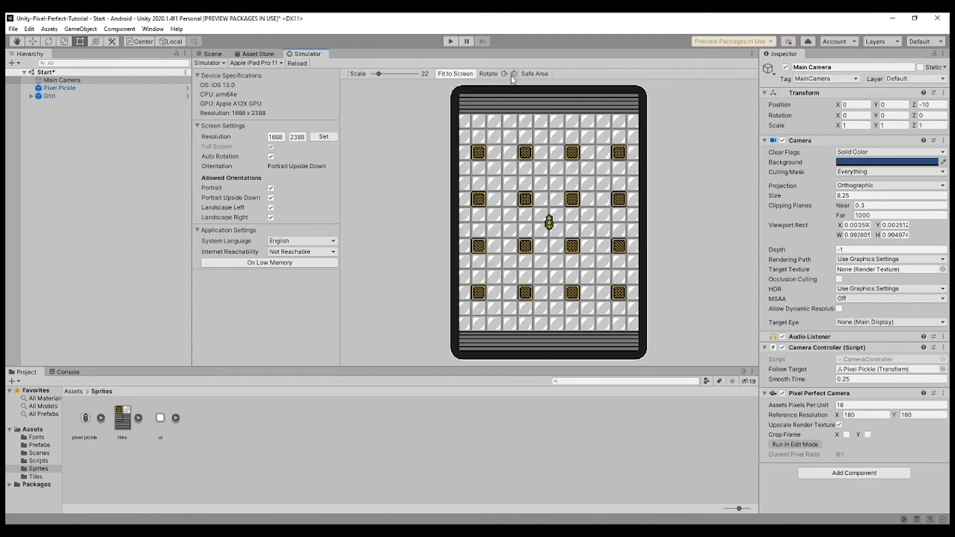
- Rotate the simulated iPad repeatedly between landscape and portrait to check the view at the 180 by 180 reference resolution
click(504, 73)
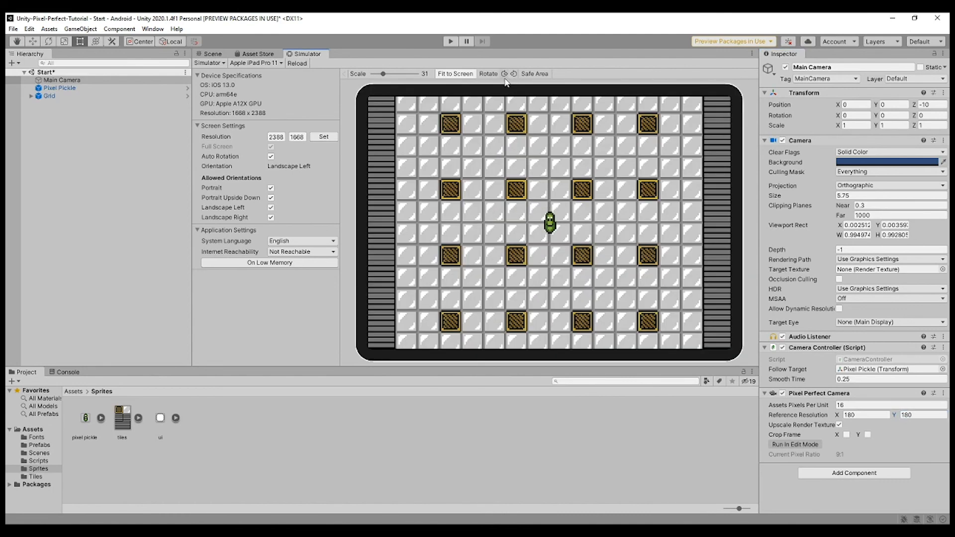
click(514, 73)
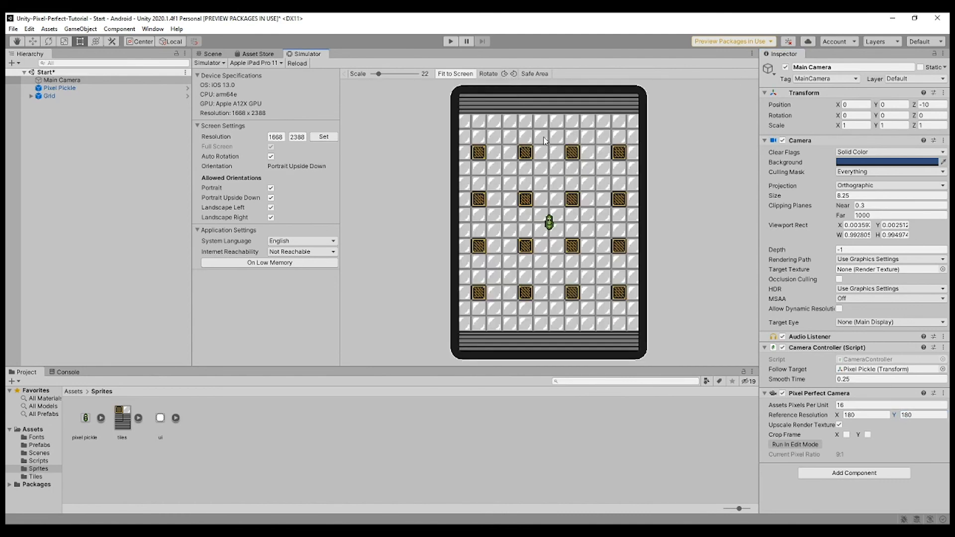
click(505, 73)
click(513, 74)
click(505, 74)
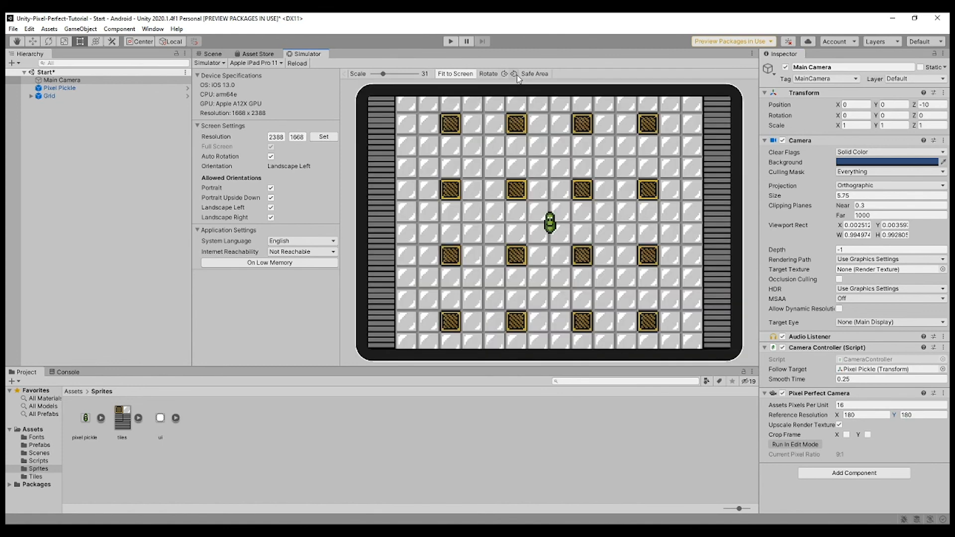
click(513, 74)
click(504, 73)
click(513, 74)
click(505, 74)
- Examine the camera's bounds around the room in the Scene view with the simulated iPad in landscape and in portrait
click(206, 53)
scroll(482, 84, up, 1)
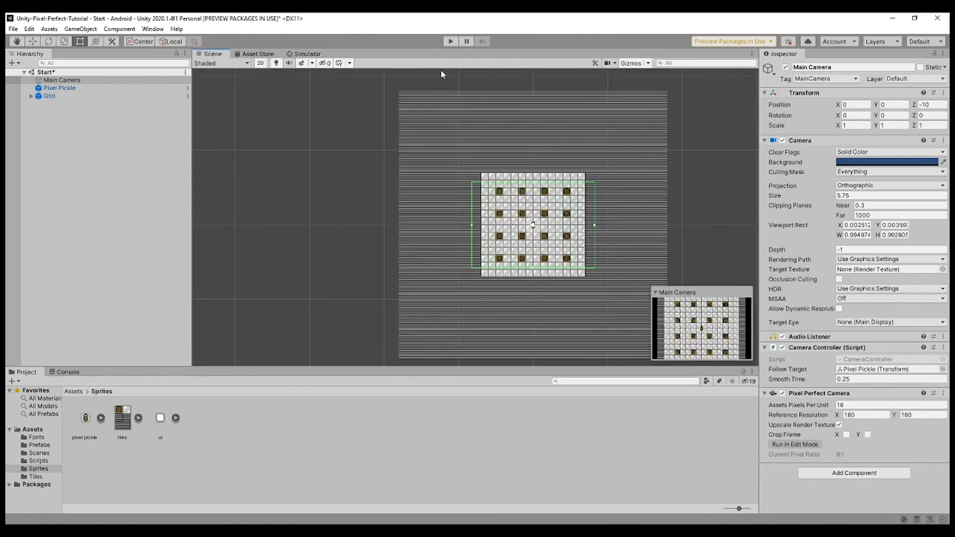
scroll(568, 284, up, 1)
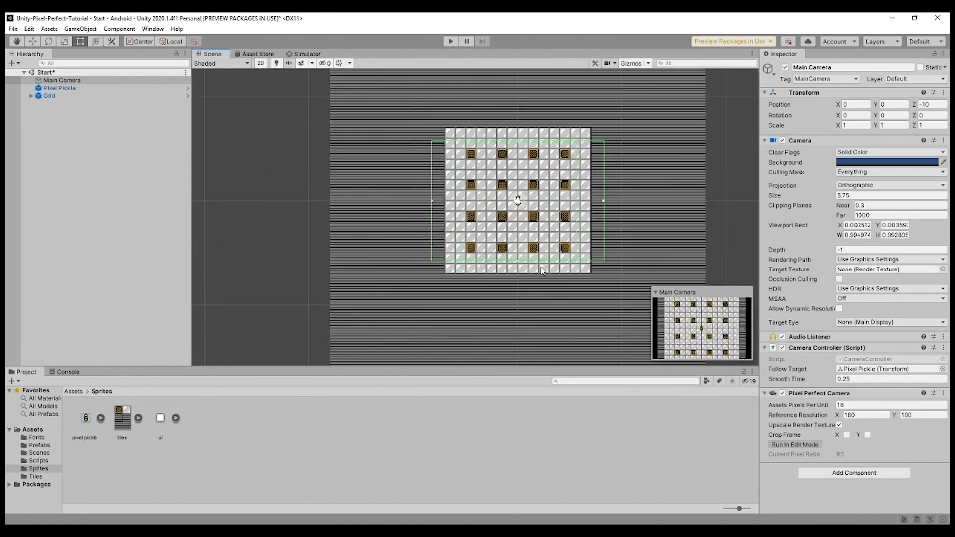
scroll(544, 271, up, 1)
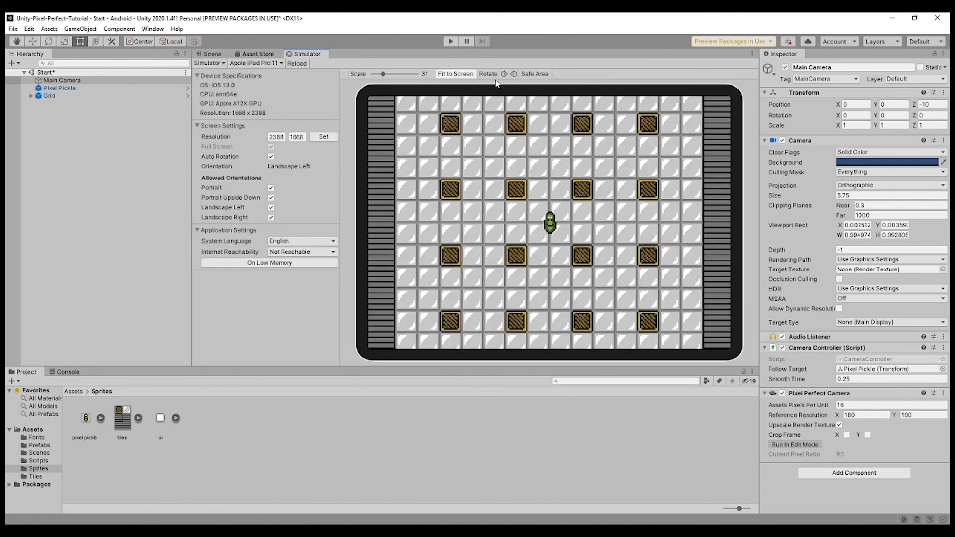
click(306, 53)
click(498, 74)
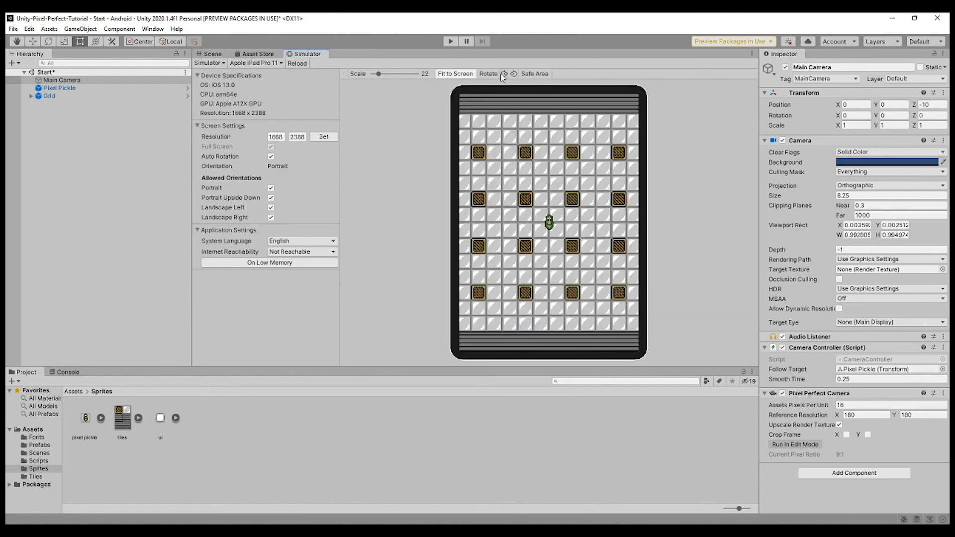
click(212, 54)
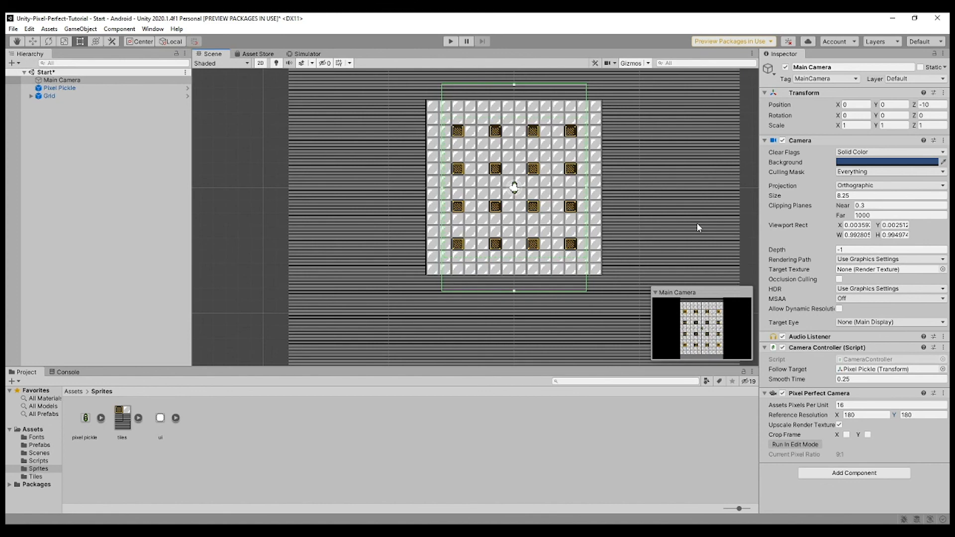
- Run the scene in play mode, switch from the device Simulator to the Game view, and stop play mode
click(449, 42)
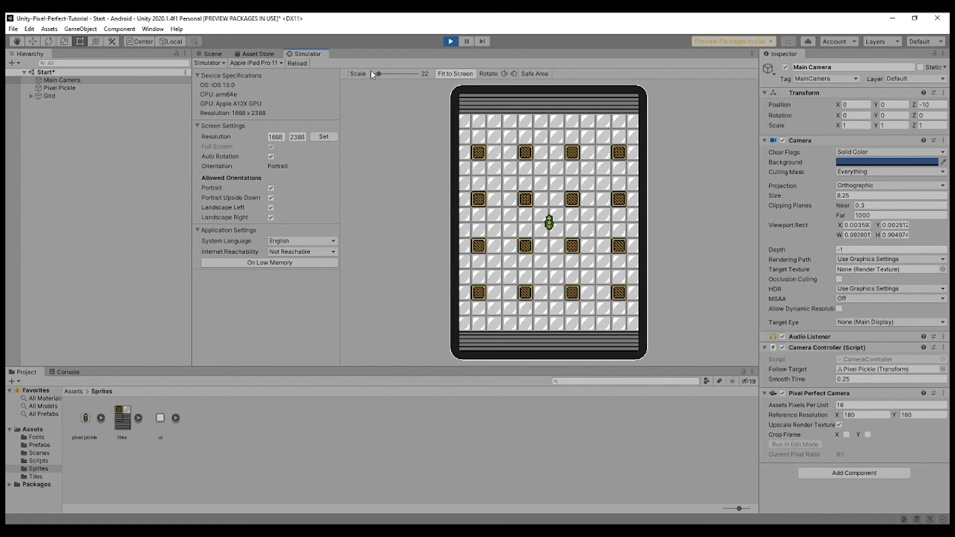
click(207, 64)
click(577, 233)
click(207, 64)
click(228, 75)
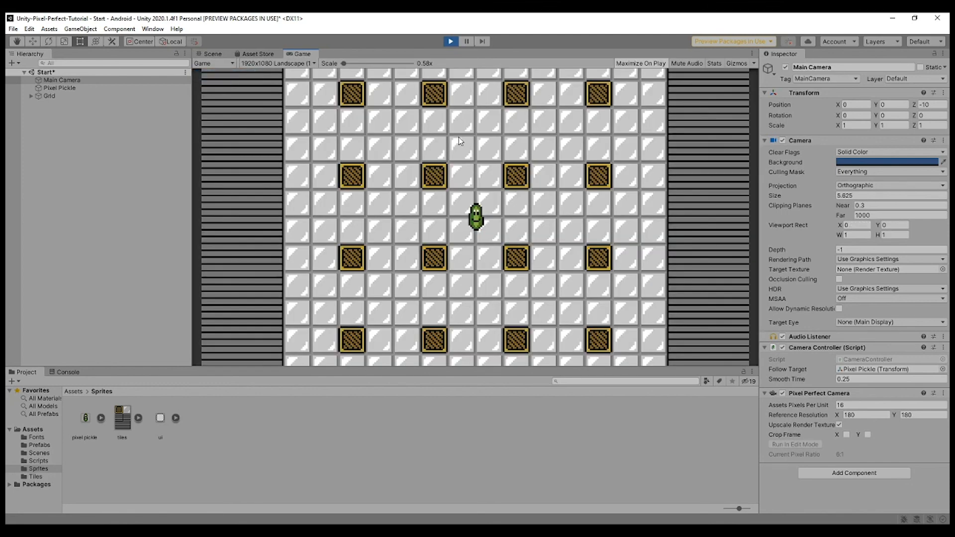
key(ctrl+p)
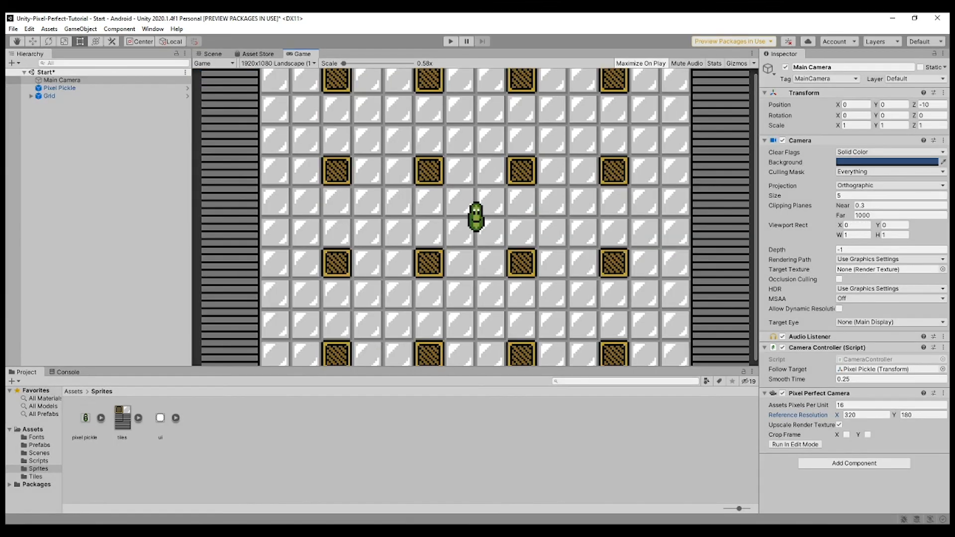